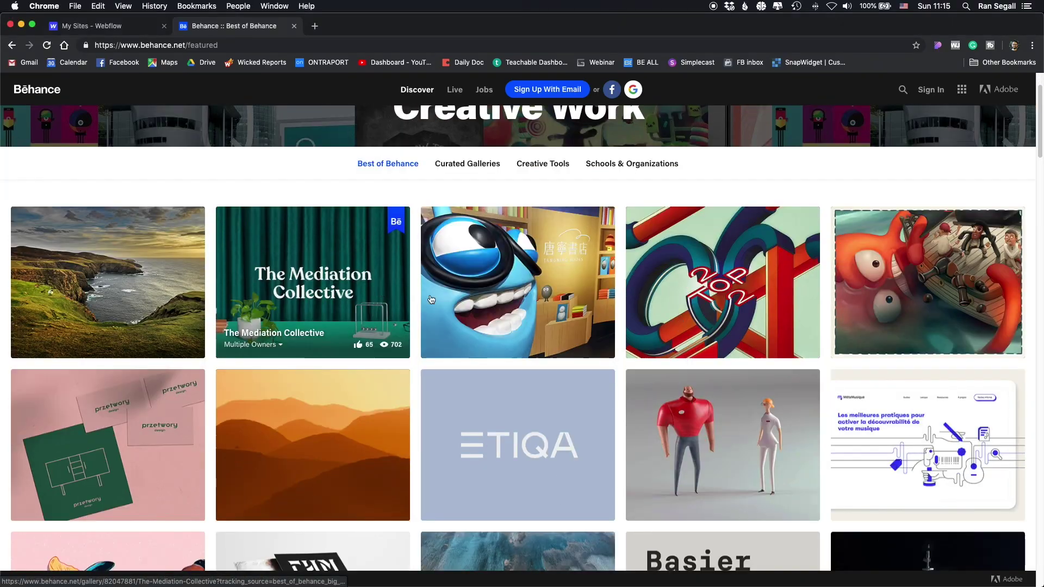
Step: Preview The Mediation Collective and Editorial Projects - Summer 2019 on Behance, closing each one
scroll(348, 245, up, 3)
click(321, 340)
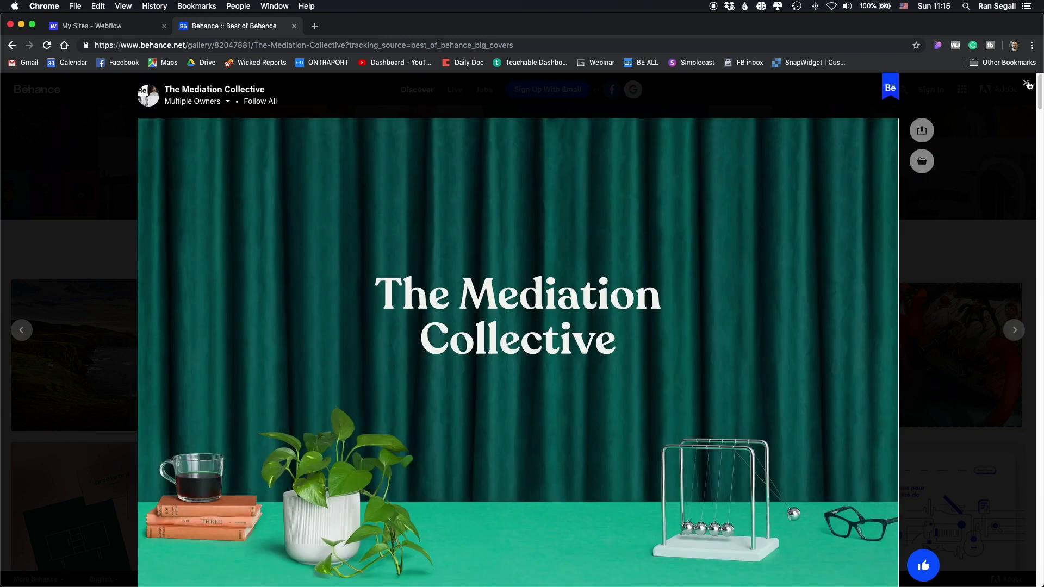
click(1027, 84)
click(723, 353)
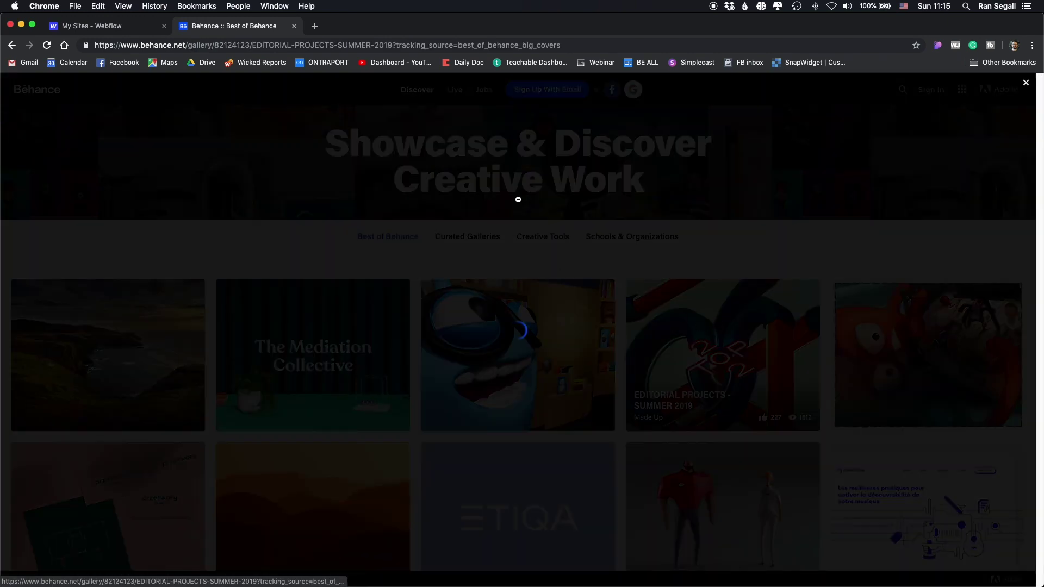
click(1027, 82)
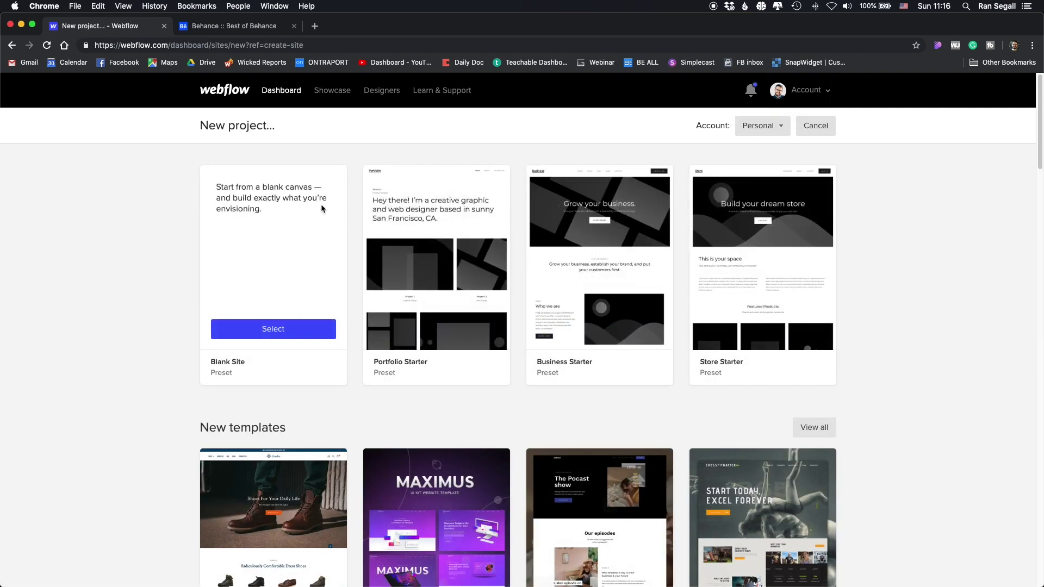
Step: Create a new Blank Site project named 'behace websiute'
click(276, 323)
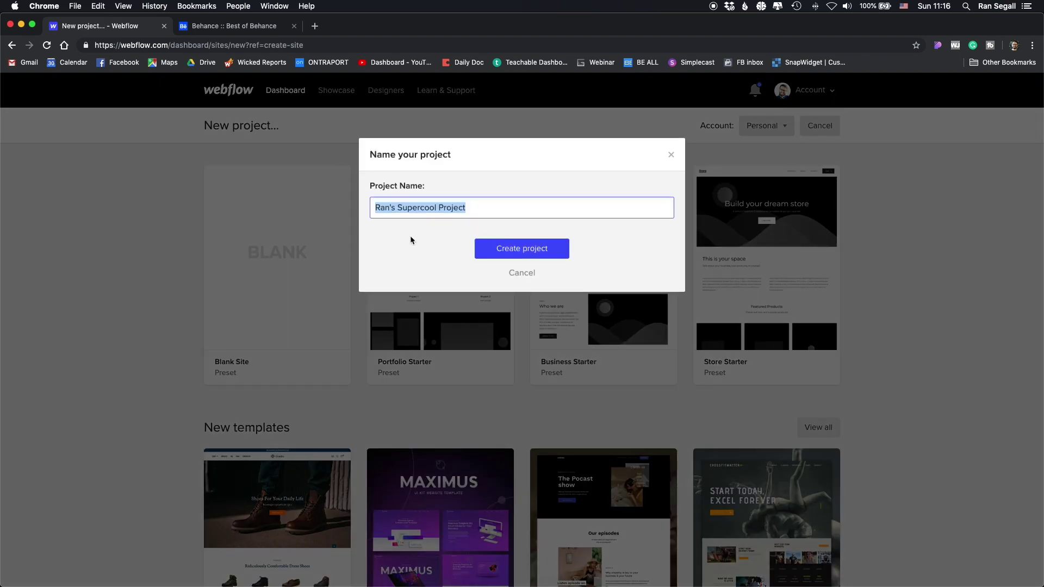
text(behace websiute)
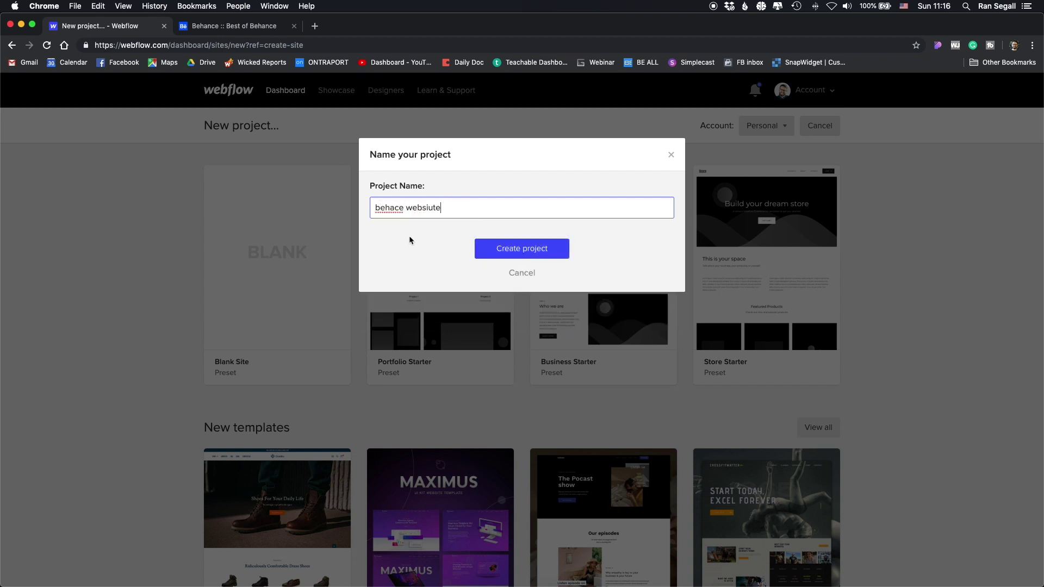
click(502, 249)
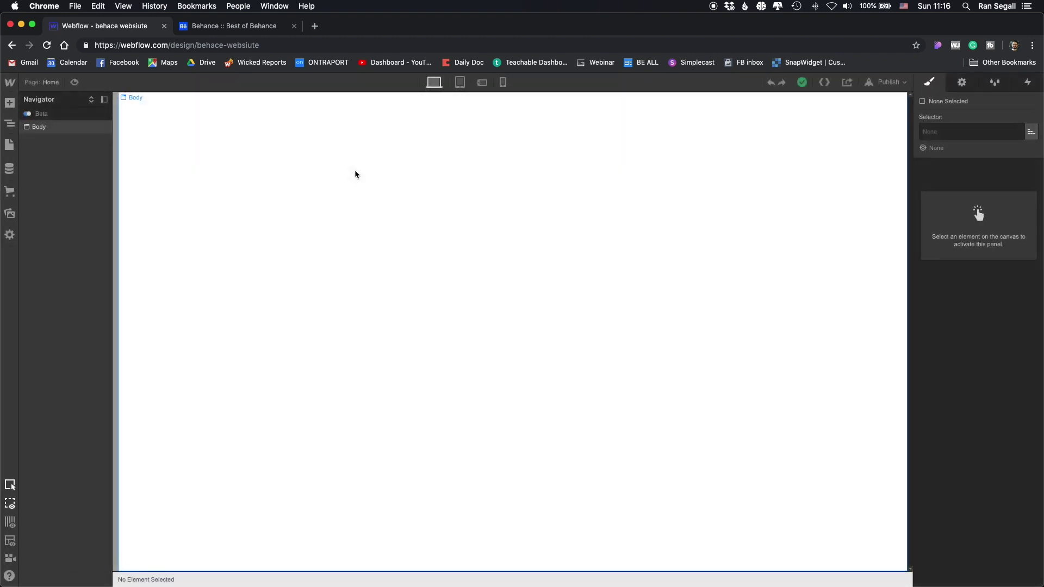
Step: Create a Projects CMS collection from the Projects template, filled with 20 dummy items
click(10, 169)
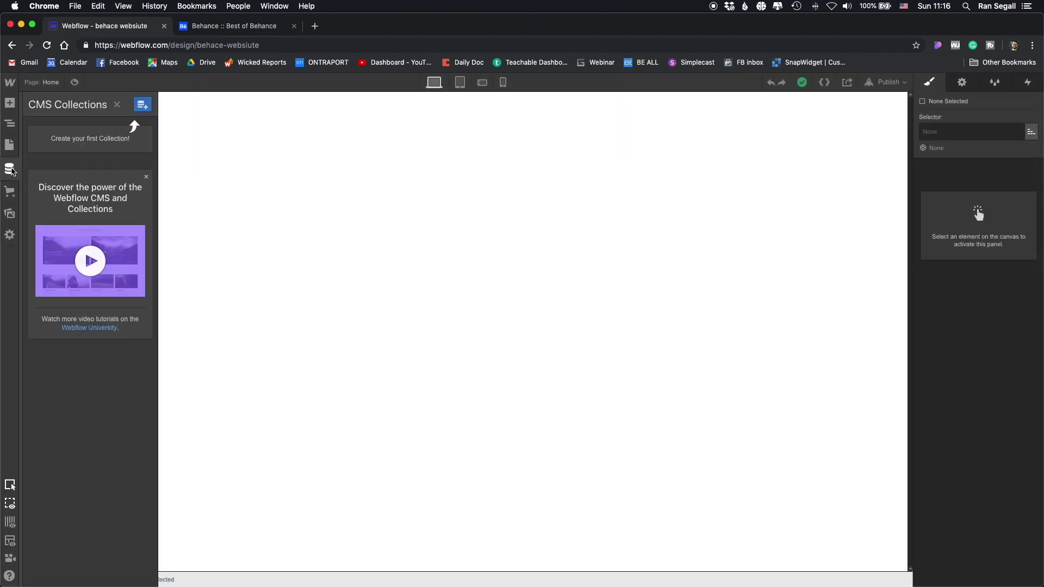
click(142, 107)
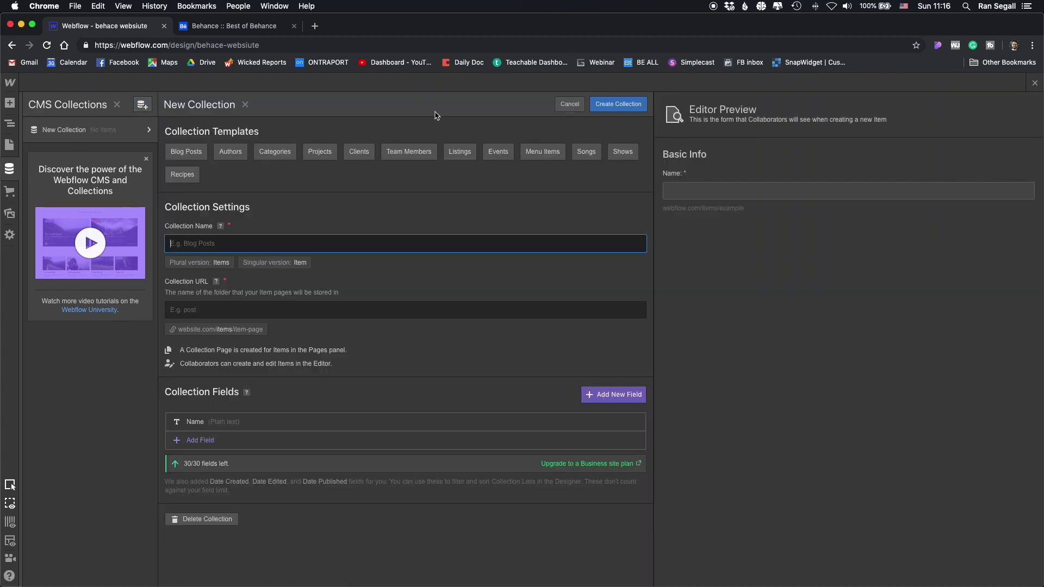
click(321, 152)
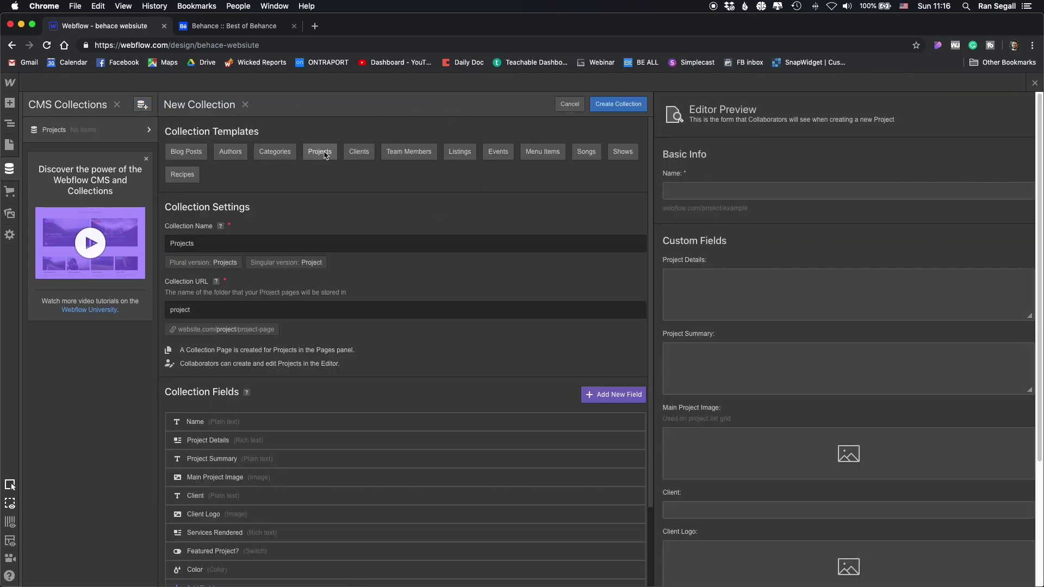
scroll(389, 285, down, 3)
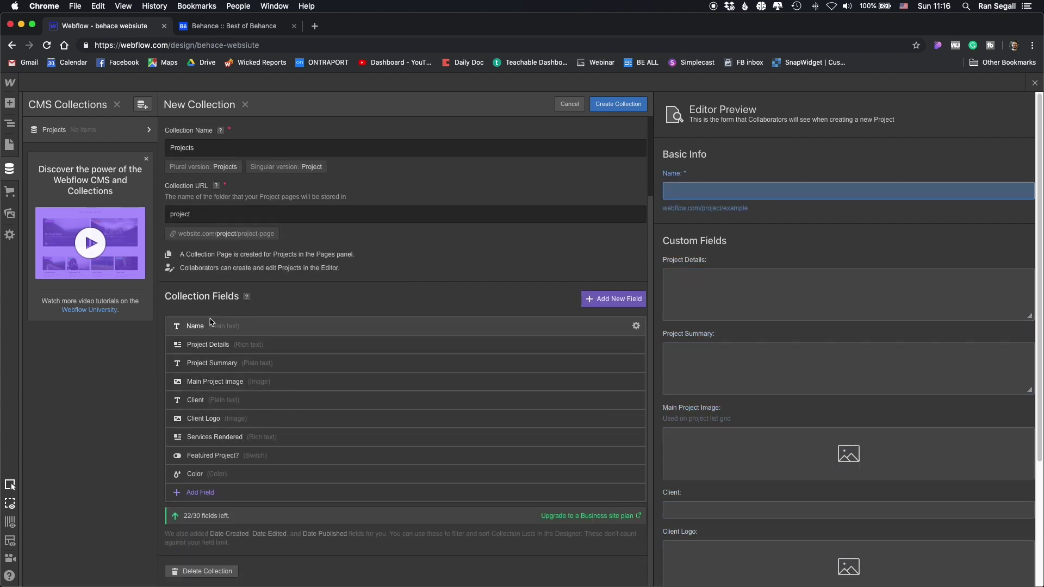
scroll(252, 303, up, 3)
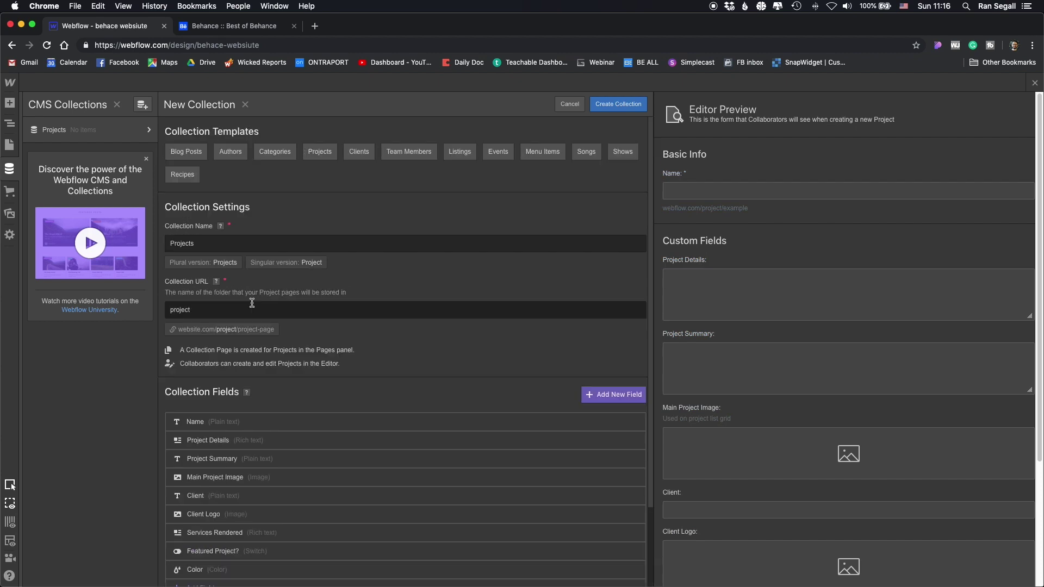
click(620, 104)
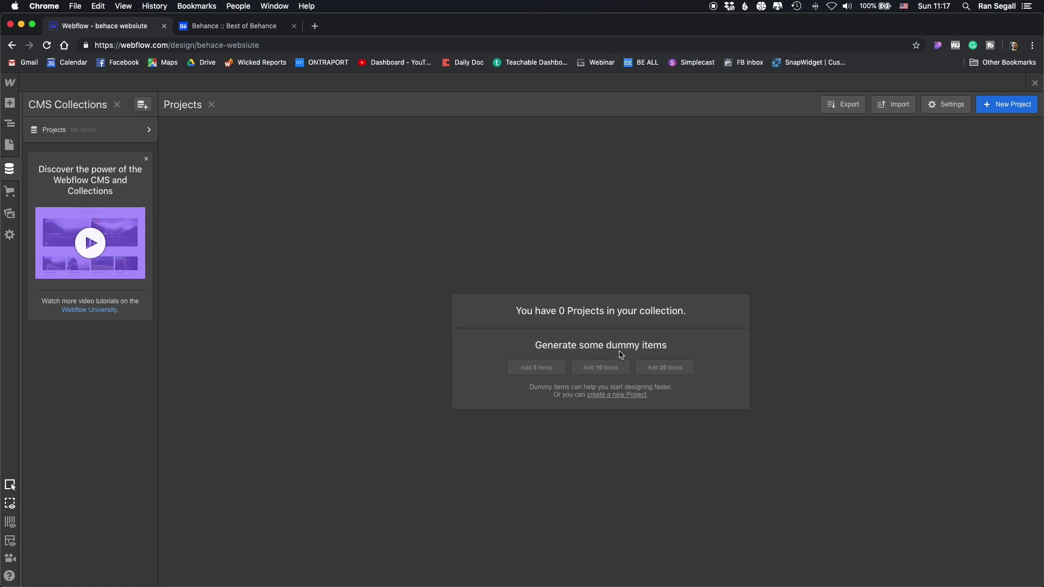
scroll(327, 272, down, 3)
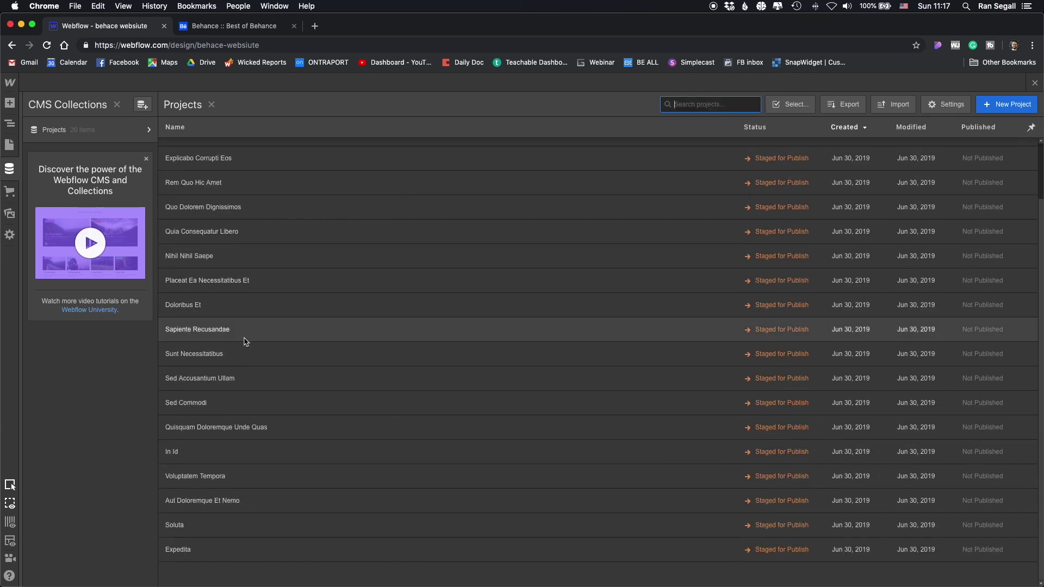
scroll(243, 380, up, 3)
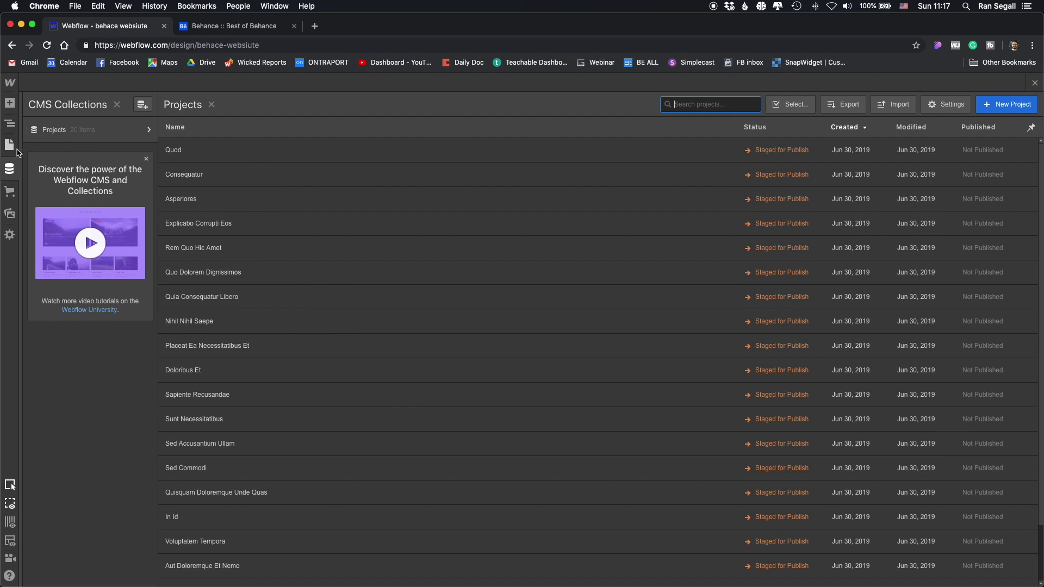
click(10, 144)
Step: Add a top Section with class Header, padding, and a black background with white centred text
click(226, 27)
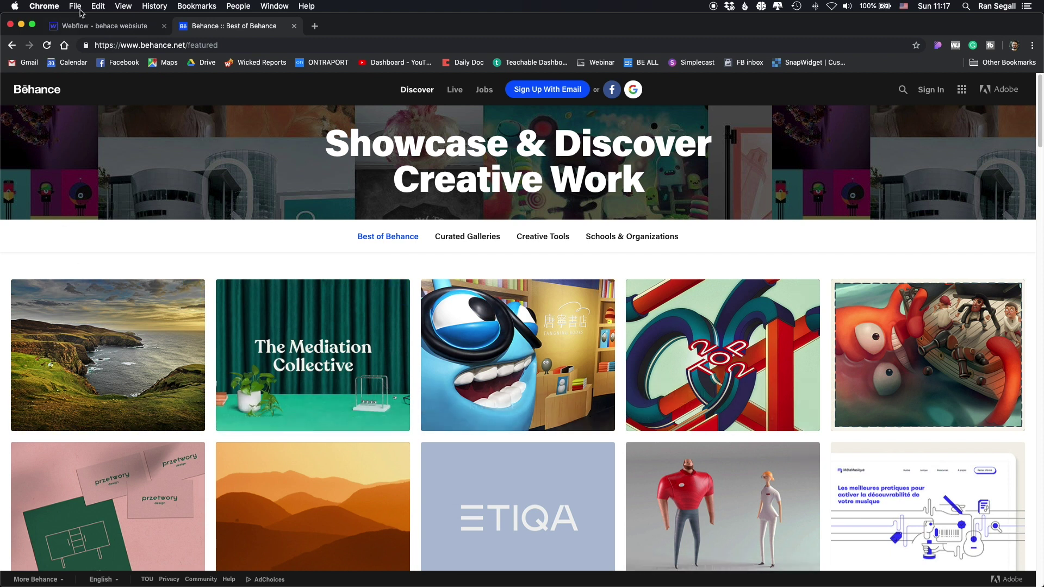
click(88, 28)
click(9, 103)
drag(44, 175, 168, 185)
click(977, 132)
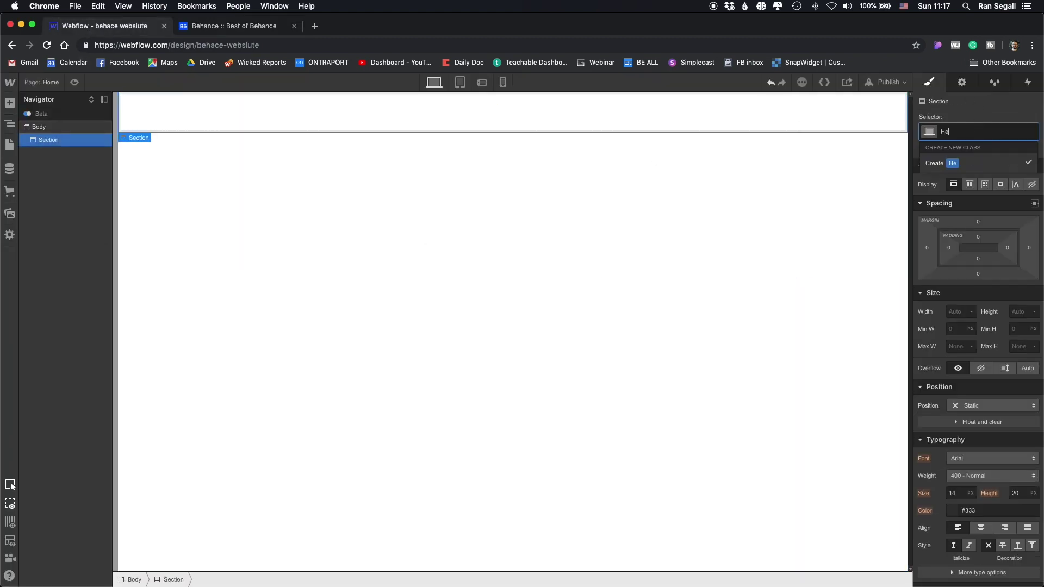
key(Return)
drag(997, 253, 989, 297)
scroll(1003, 324, down, 4)
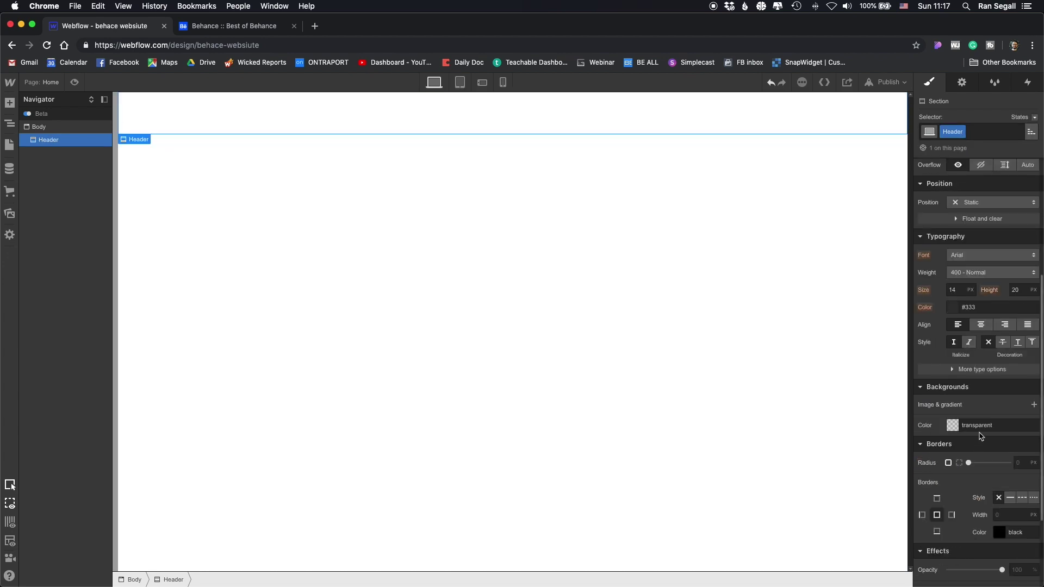
text(bl)
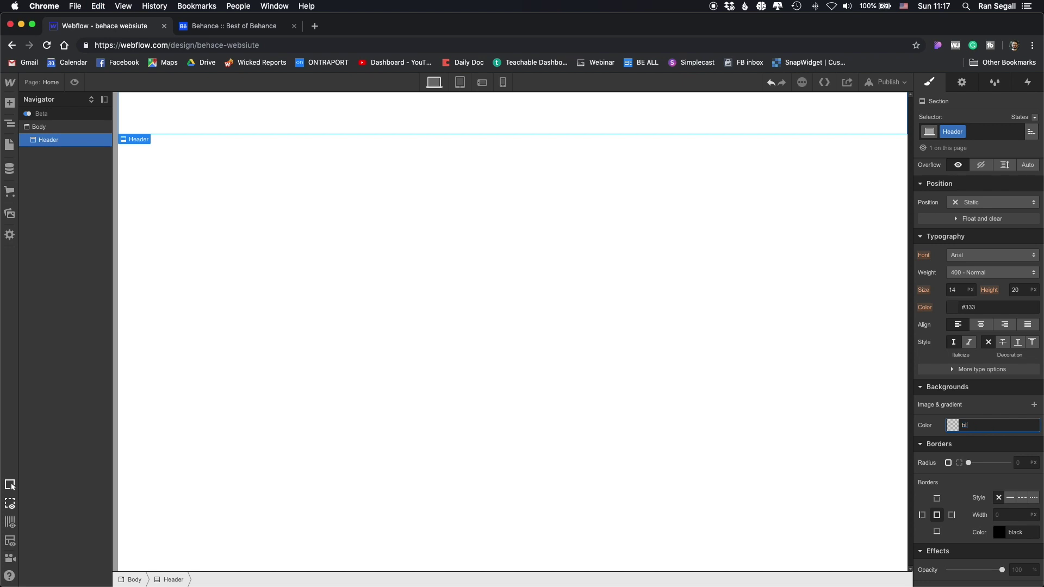
text(ack)
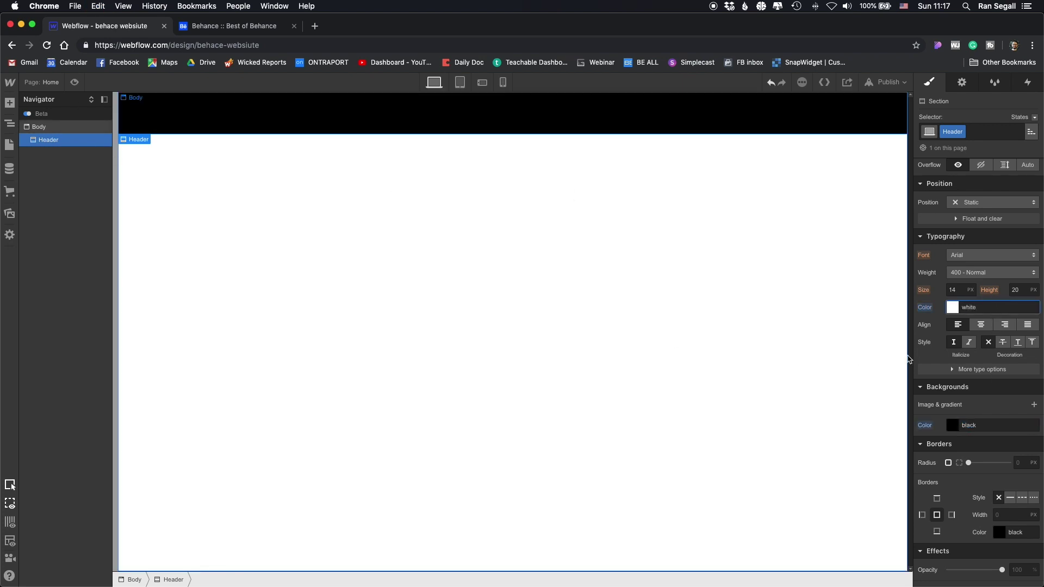
Step: Add a heading in the Header reading the owner's name followed by 'behance website'
click(9, 103)
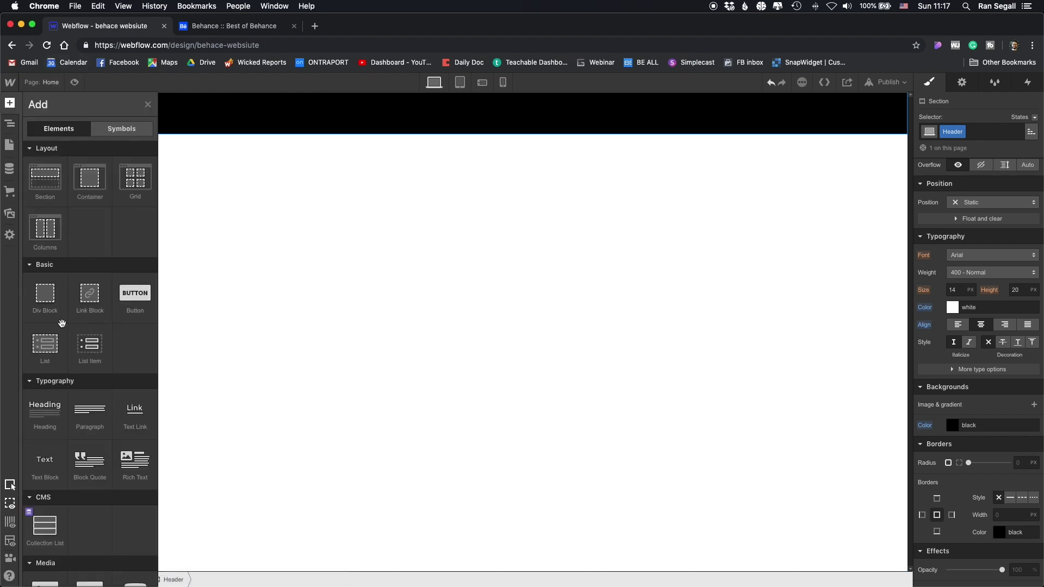
drag(47, 419, 350, 116)
double_click(479, 124)
key(super+a)
text(Rab)
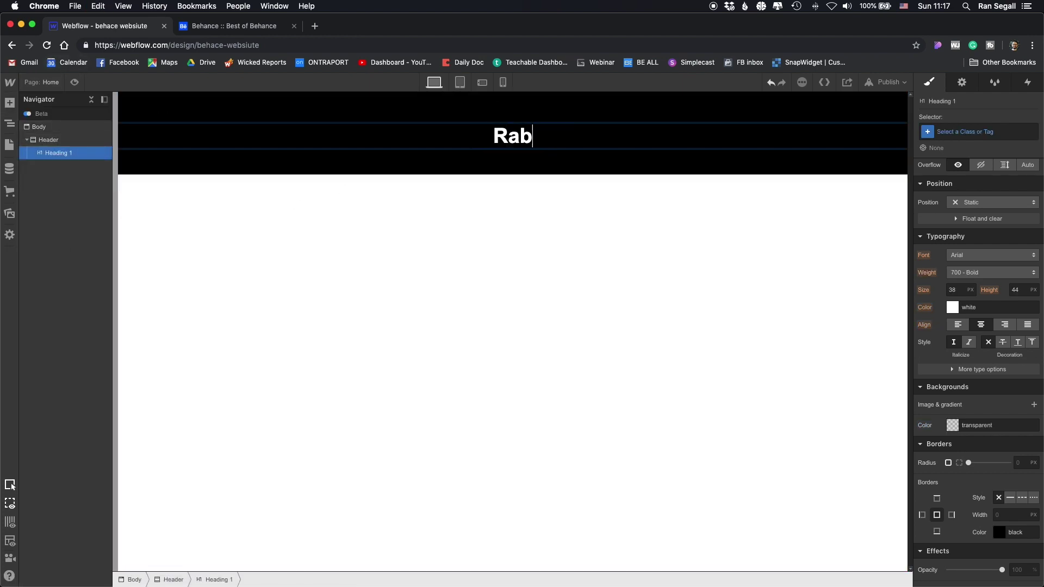
key(BackSpace)
text(n's behance website)
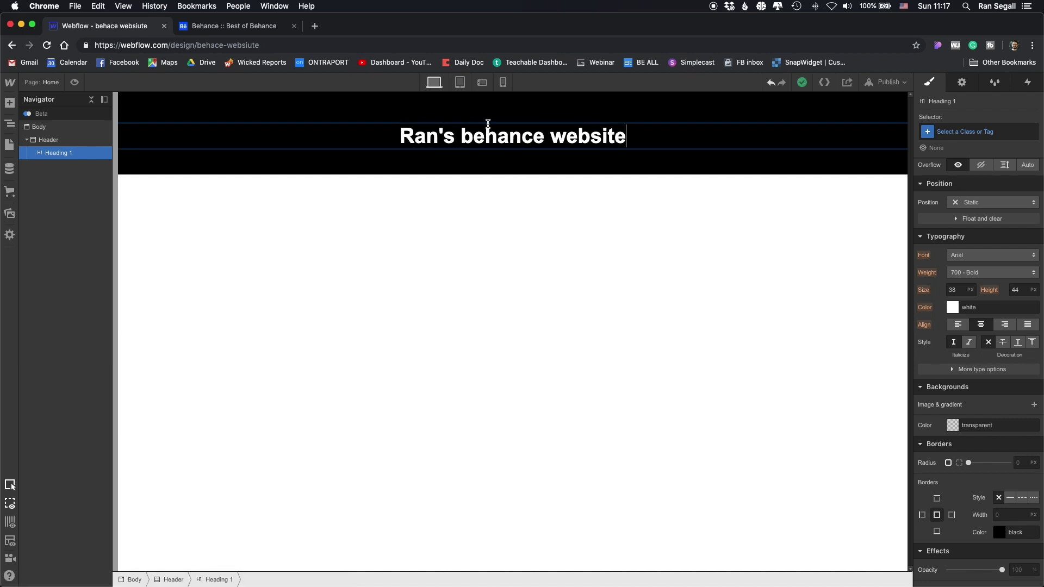
key(Escape)
click(481, 232)
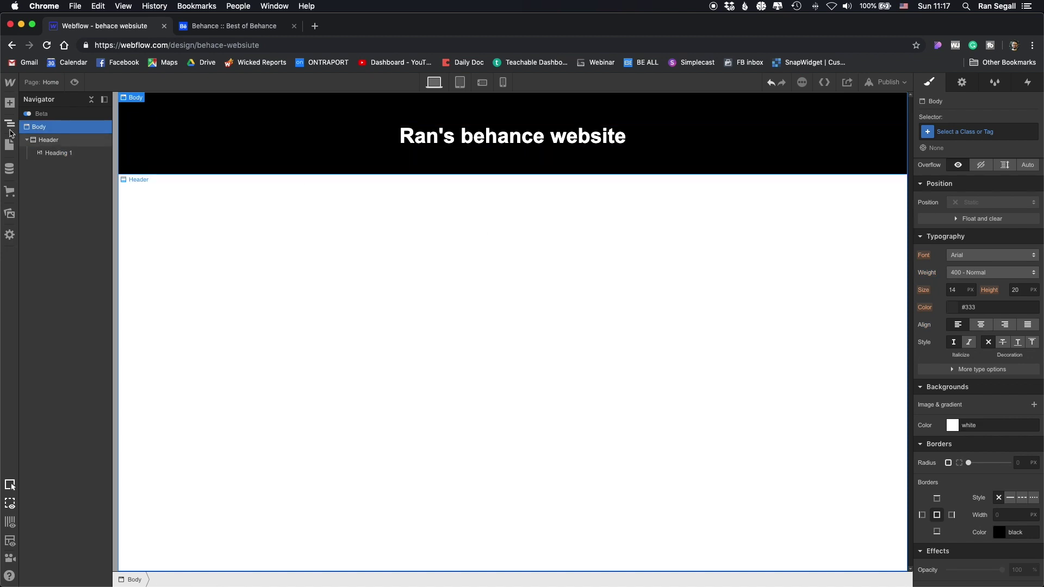
click(9, 103)
Step: Add a Collection List below the header, connected to the Projects collection
scroll(26, 486, down, 1)
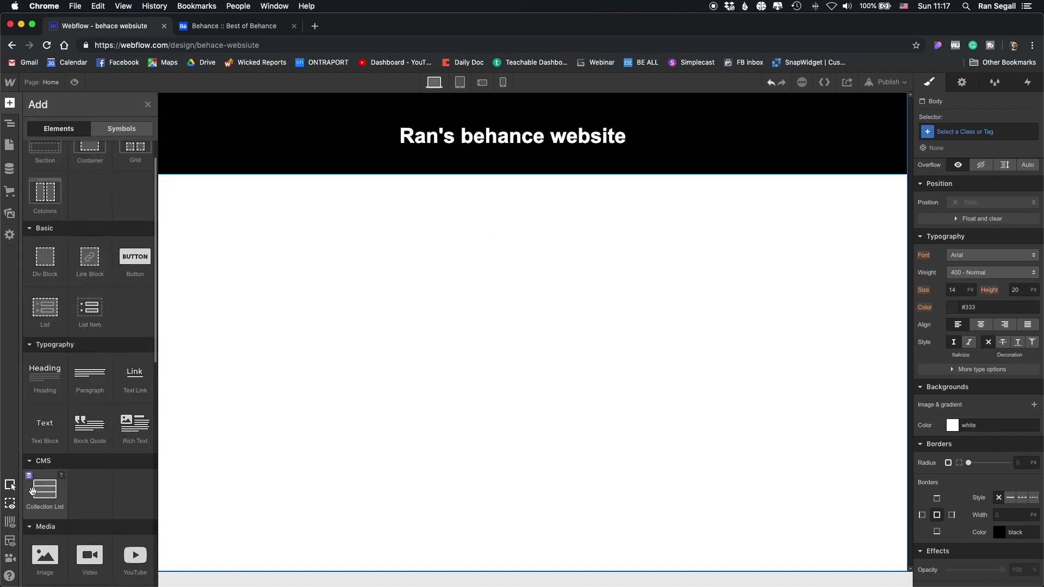
drag(46, 489, 397, 298)
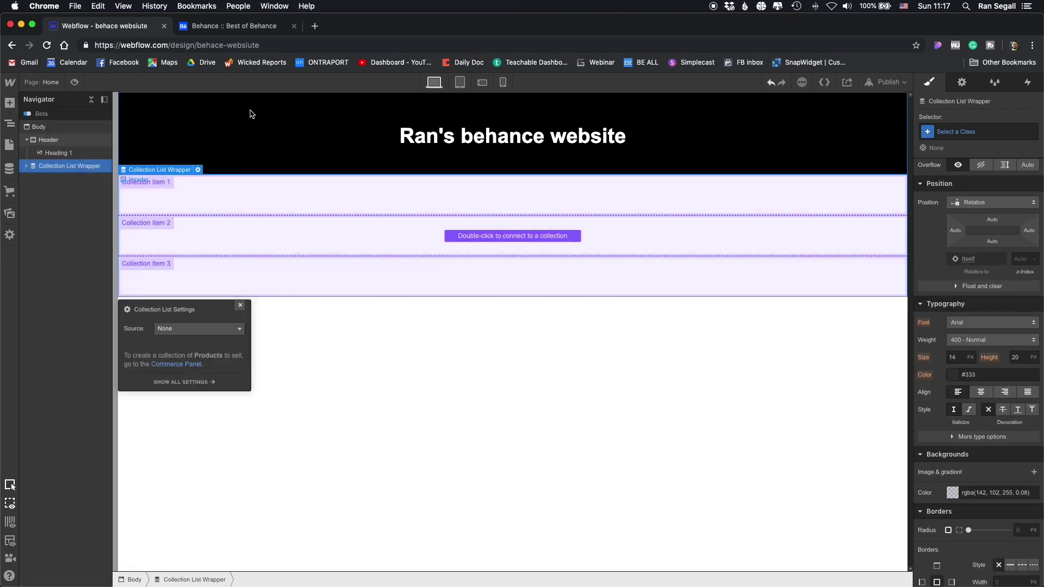
click(172, 327)
click(177, 368)
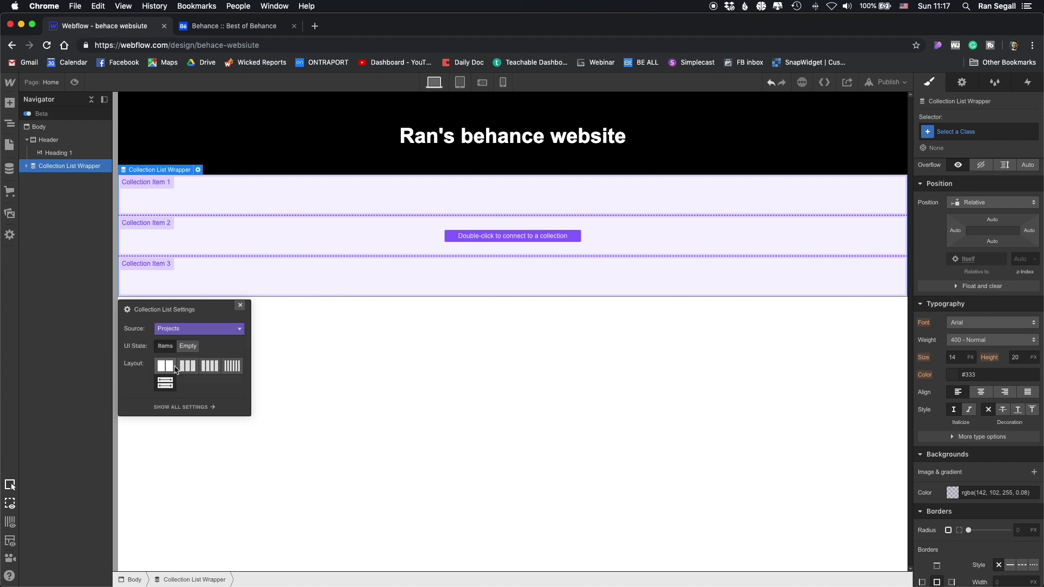
click(239, 305)
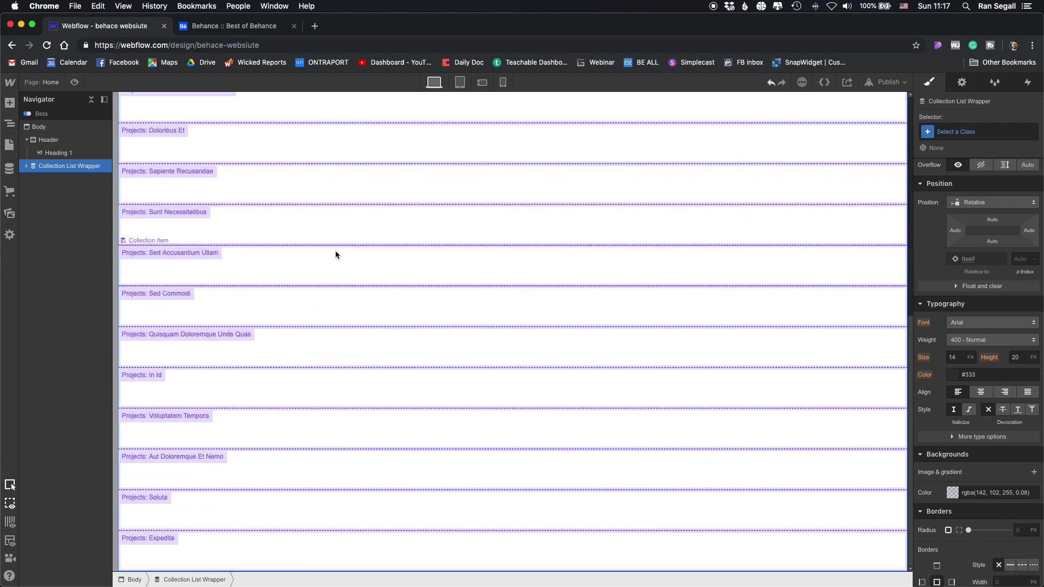
Step: Give the list class GirdList, display it as a five-column grid, with 34px margin
click(33, 179)
click(1002, 132)
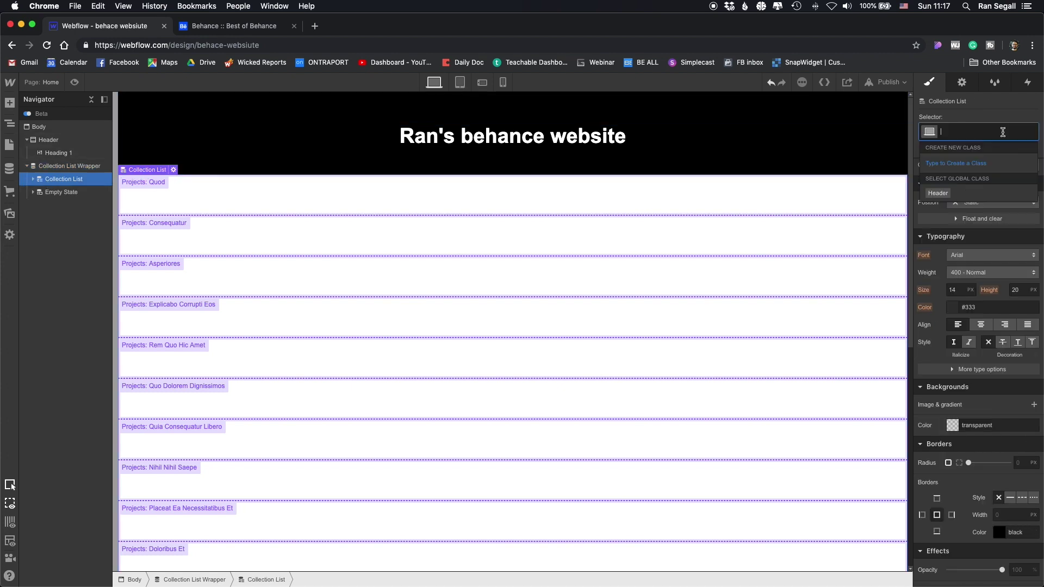
text(GirdLi)
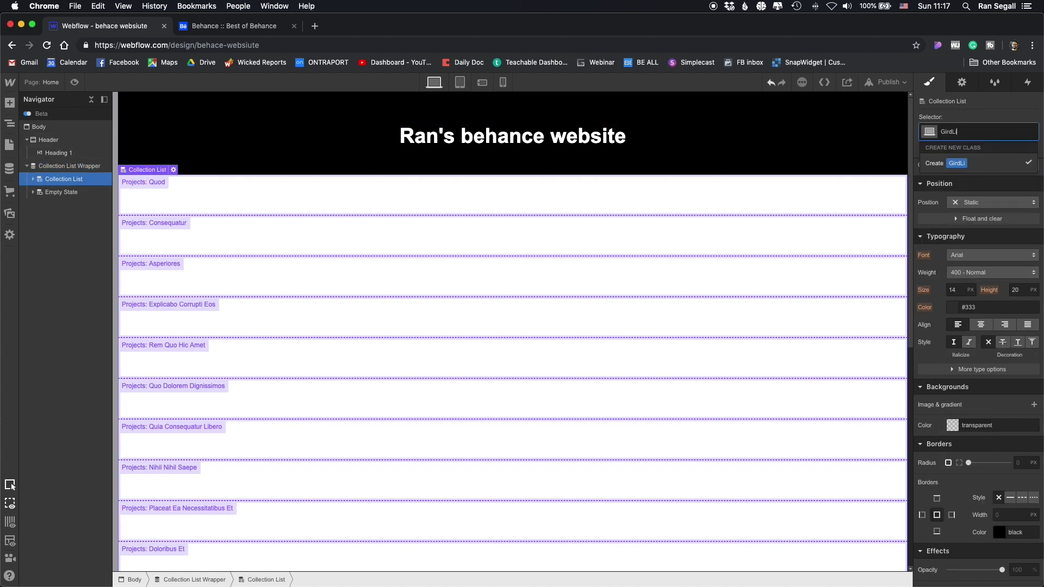
text(st)
key(Return)
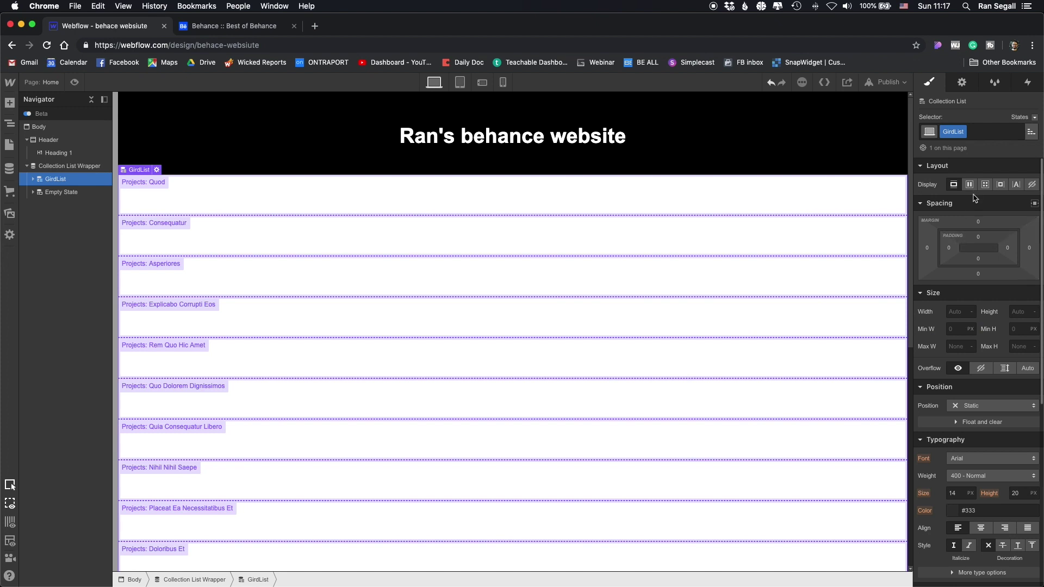
click(987, 187)
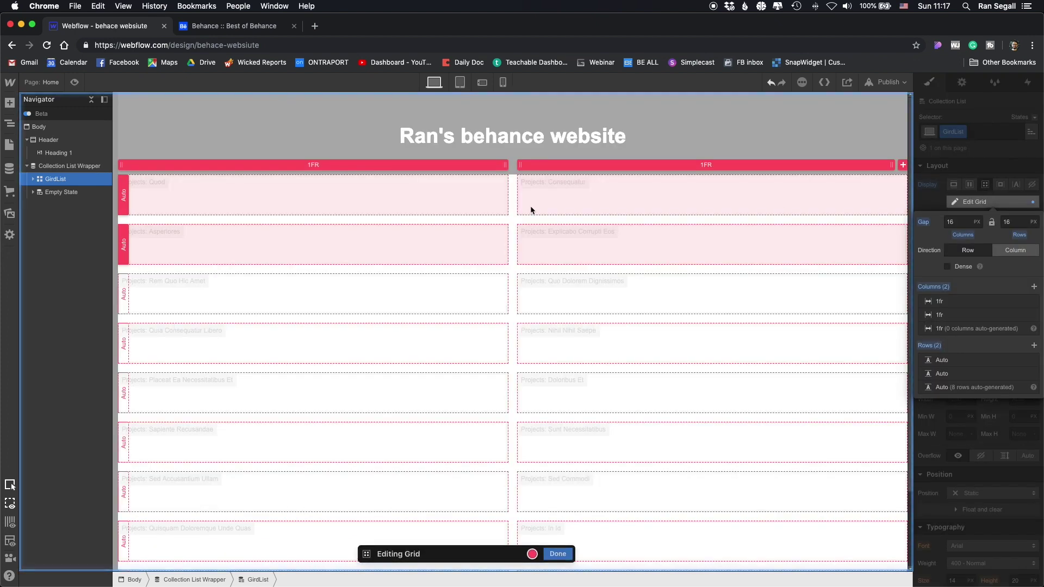
click(903, 165)
click(902, 165)
click(902, 165)
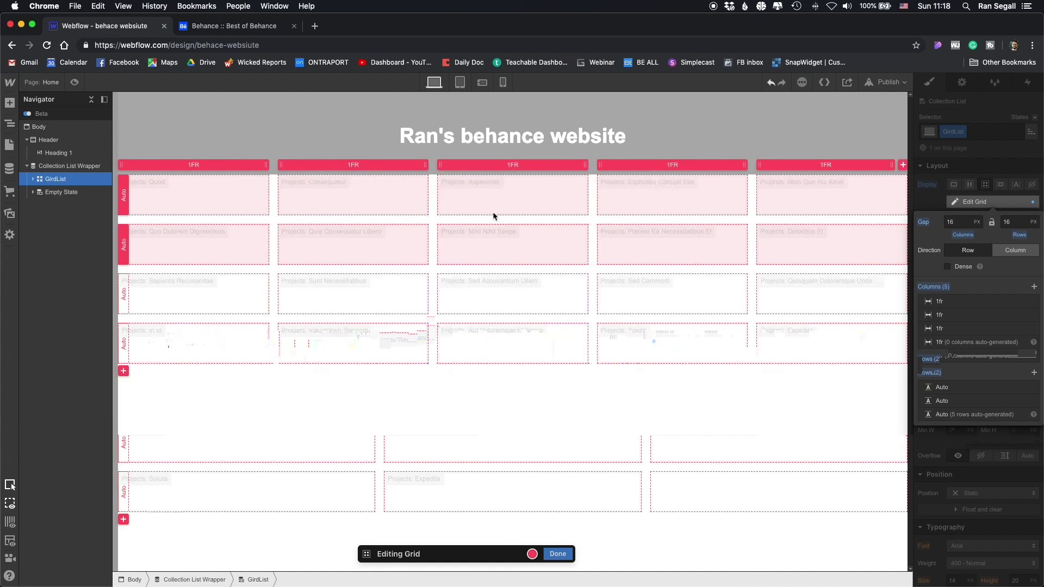
click(551, 550)
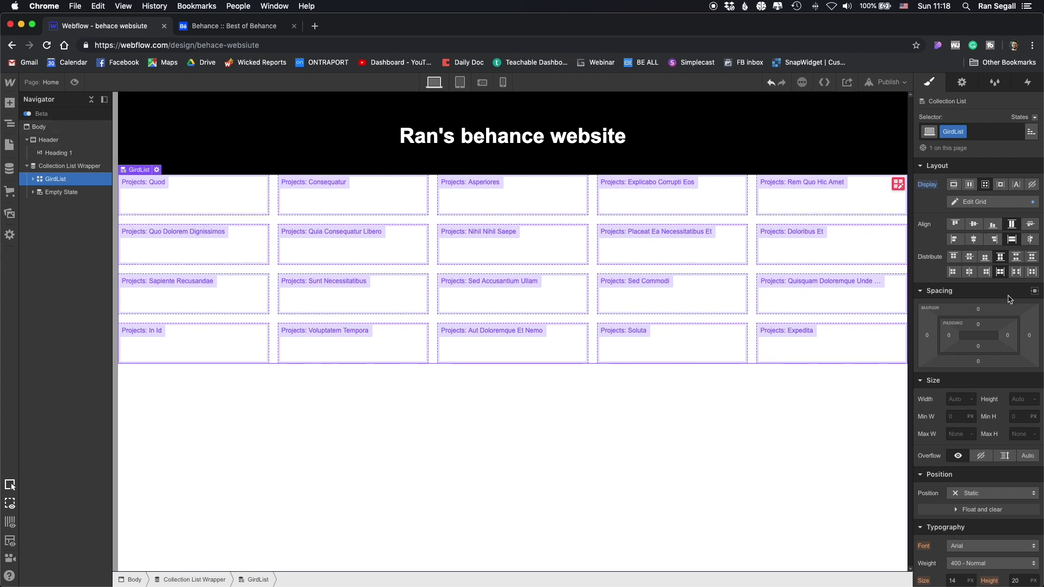
drag(984, 311, 989, 259)
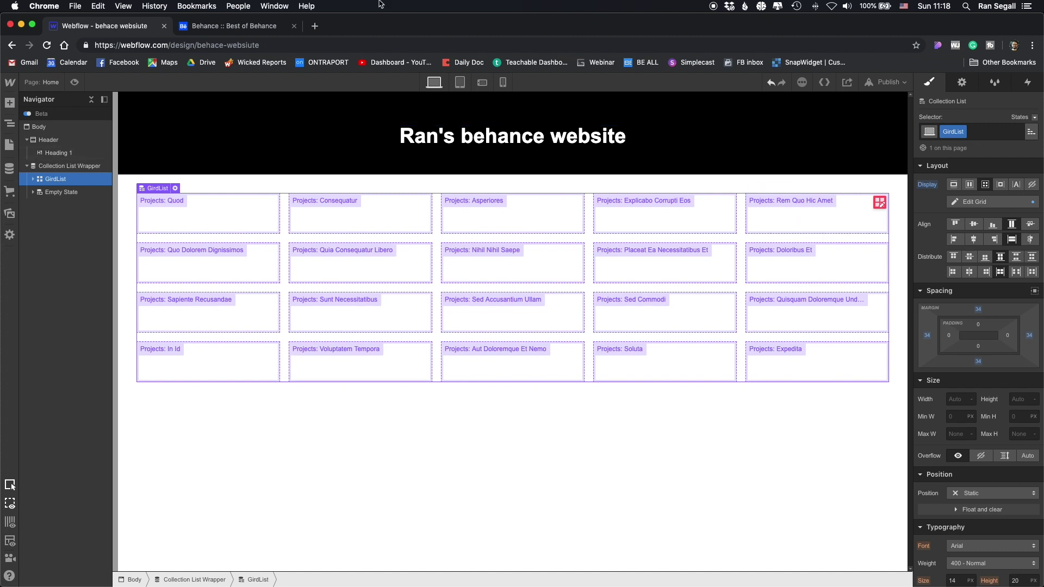
Step: Insert a Link Block at the first project item and give it class lamgeBlack
click(224, 27)
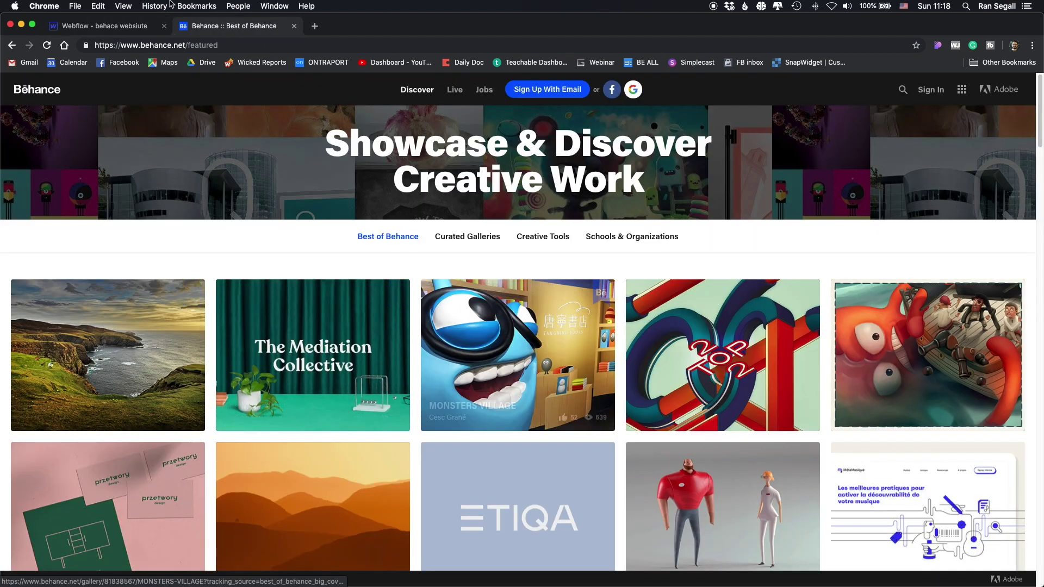
click(112, 41)
click(112, 26)
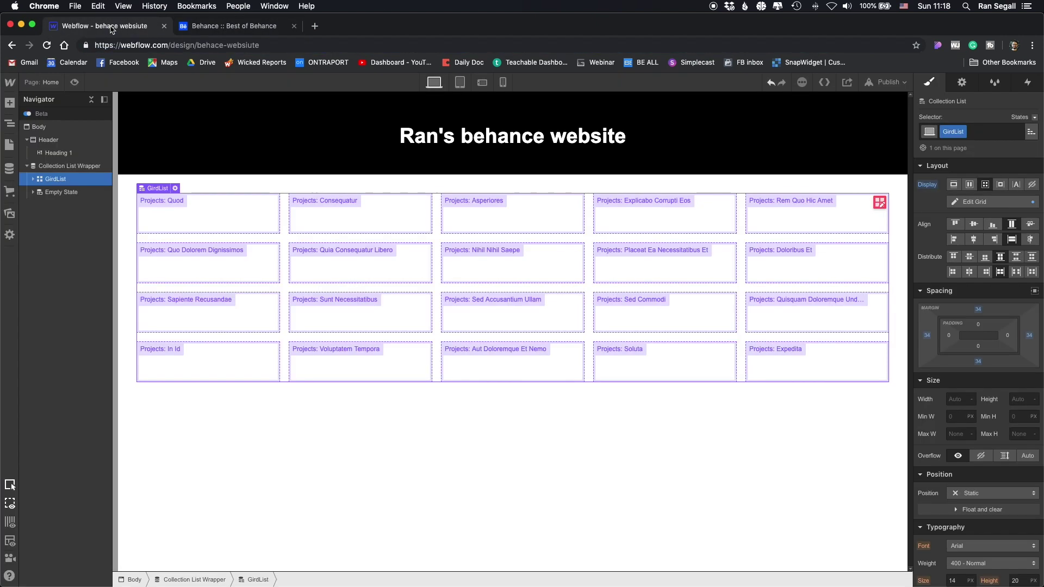
click(183, 215)
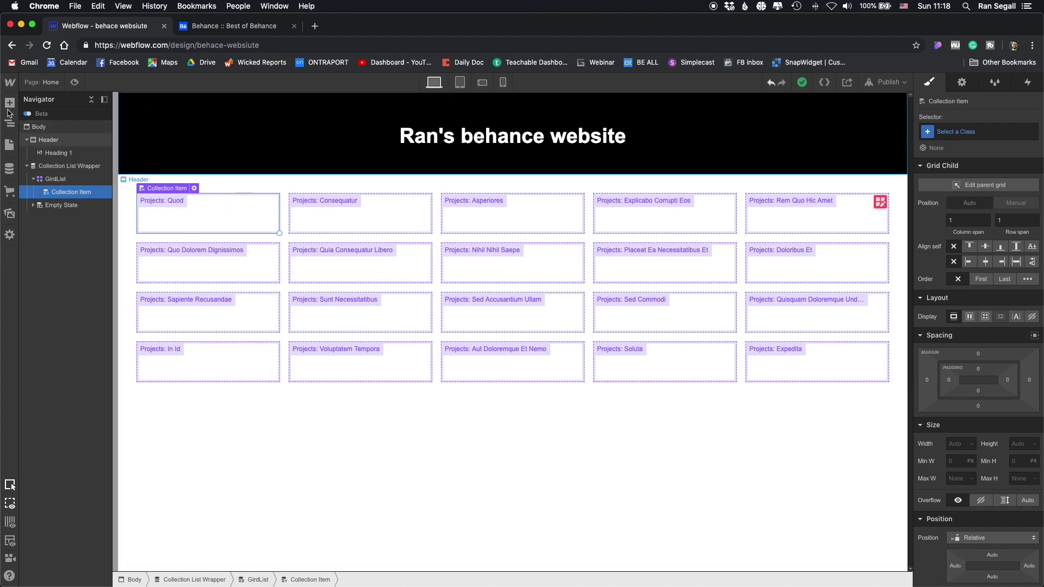
click(10, 102)
drag(90, 296, 183, 210)
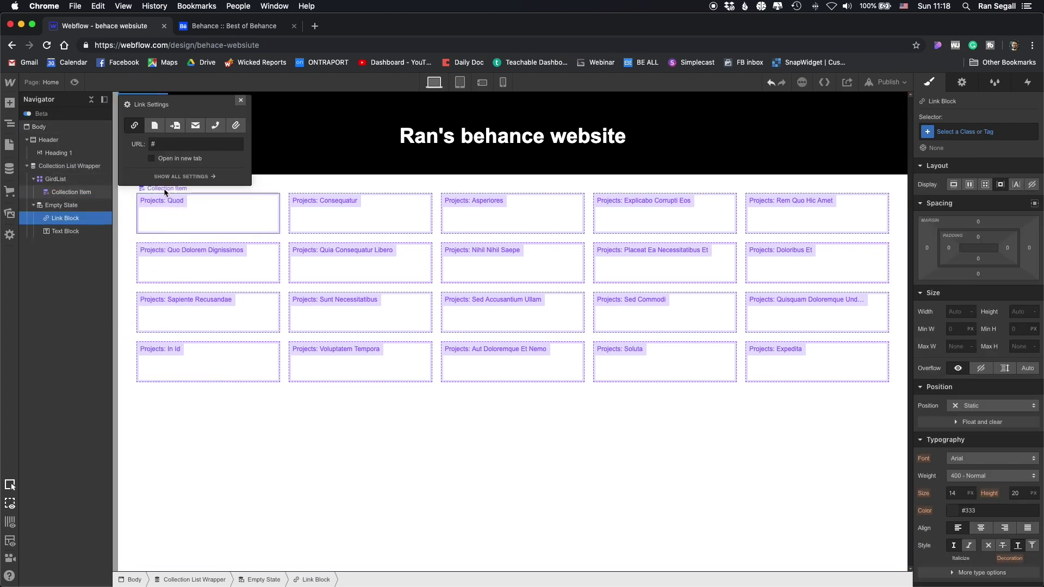
click(980, 132)
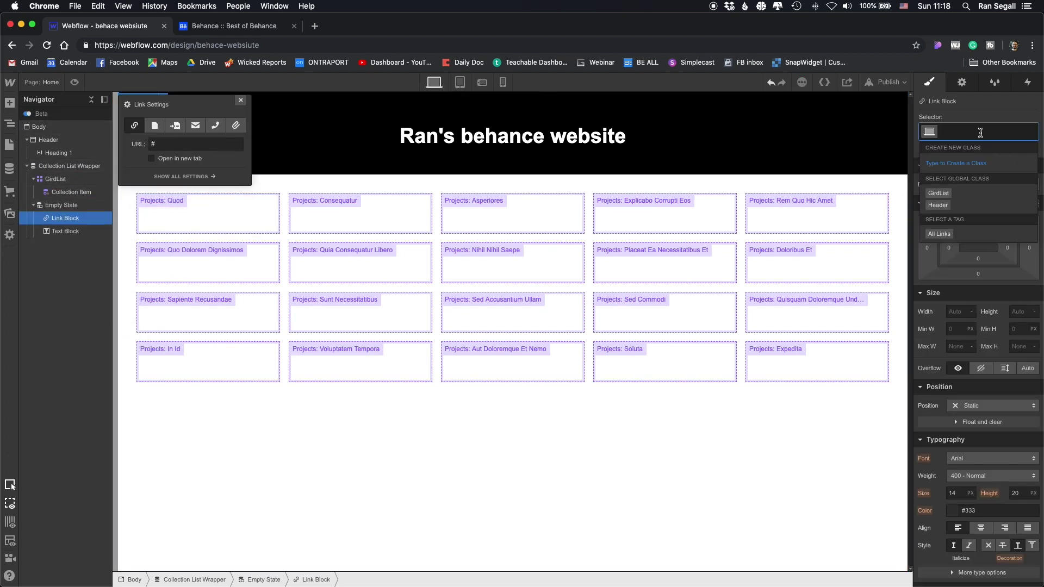
text(lamgeBlack)
key(Return)
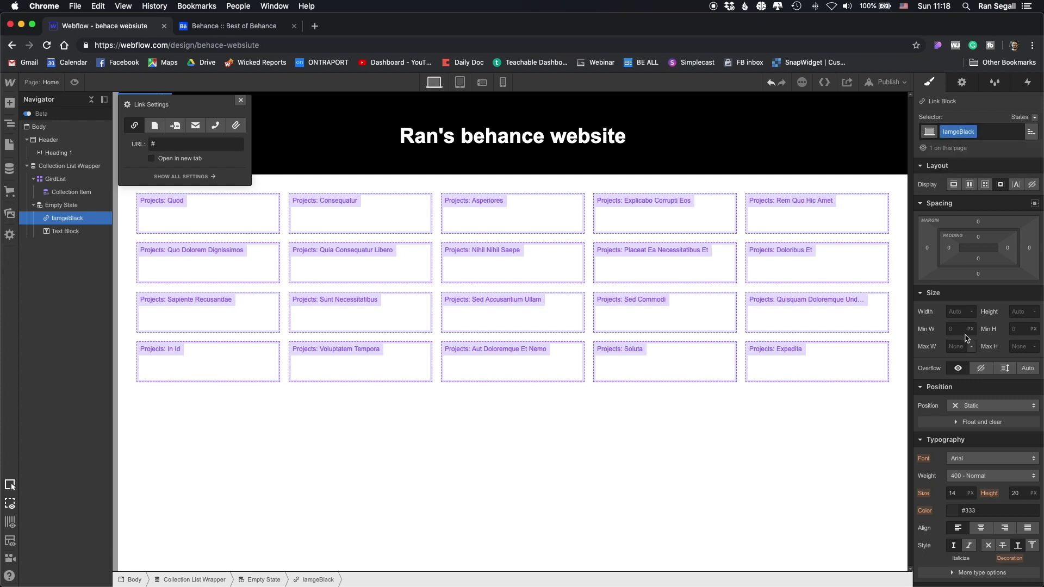
Step: Size lamgeBlack to 100% width and 200px height and move it into the Collection Item
click(959, 310)
click(1011, 311)
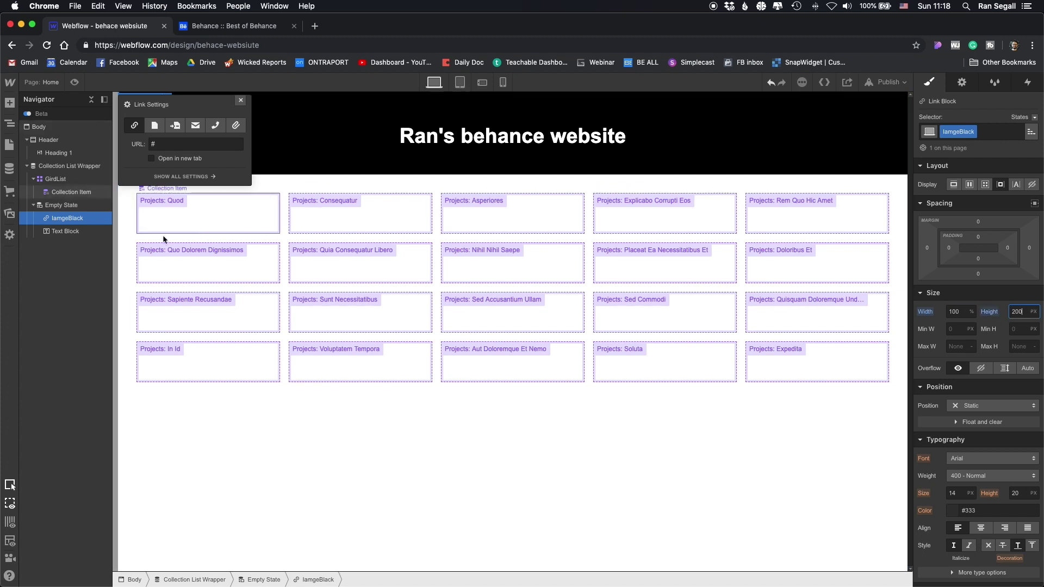
key(Return)
click(206, 212)
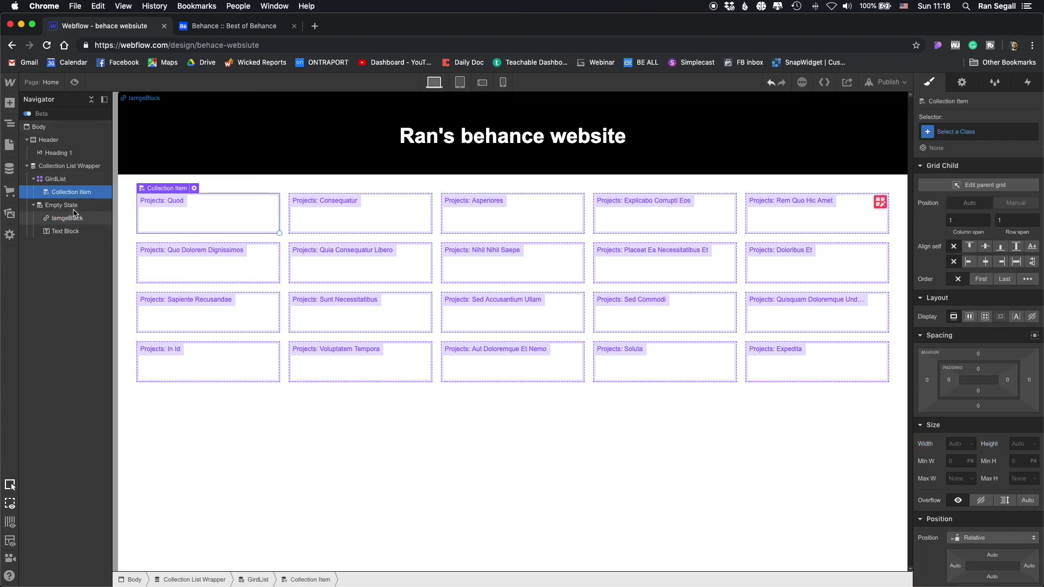
drag(77, 218, 85, 203)
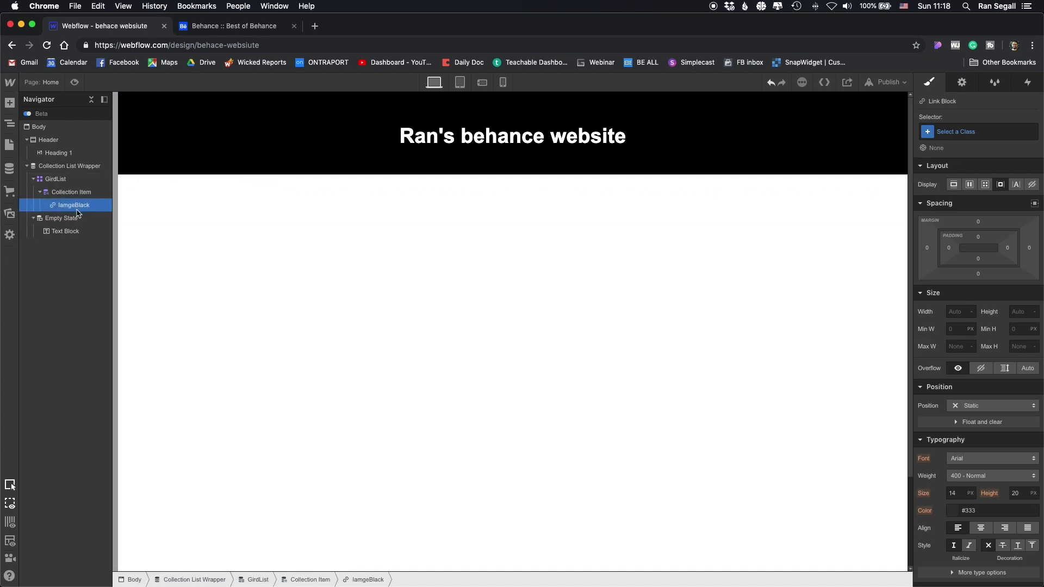
click(219, 235)
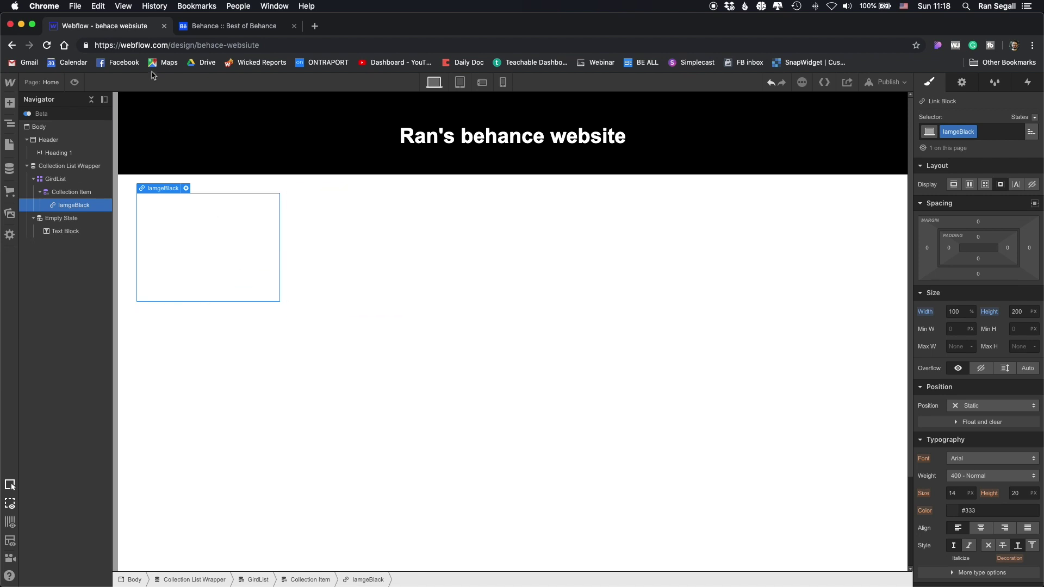
click(963, 82)
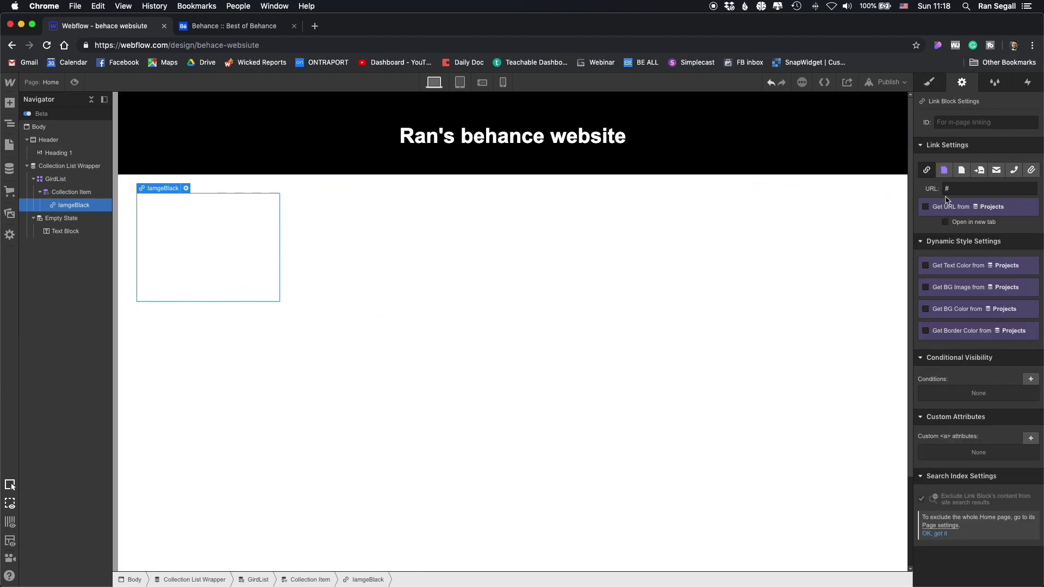
Step: Bind lamgeBlack's background image to Main Project Image from Projects, then preview the grid
click(951, 287)
click(952, 301)
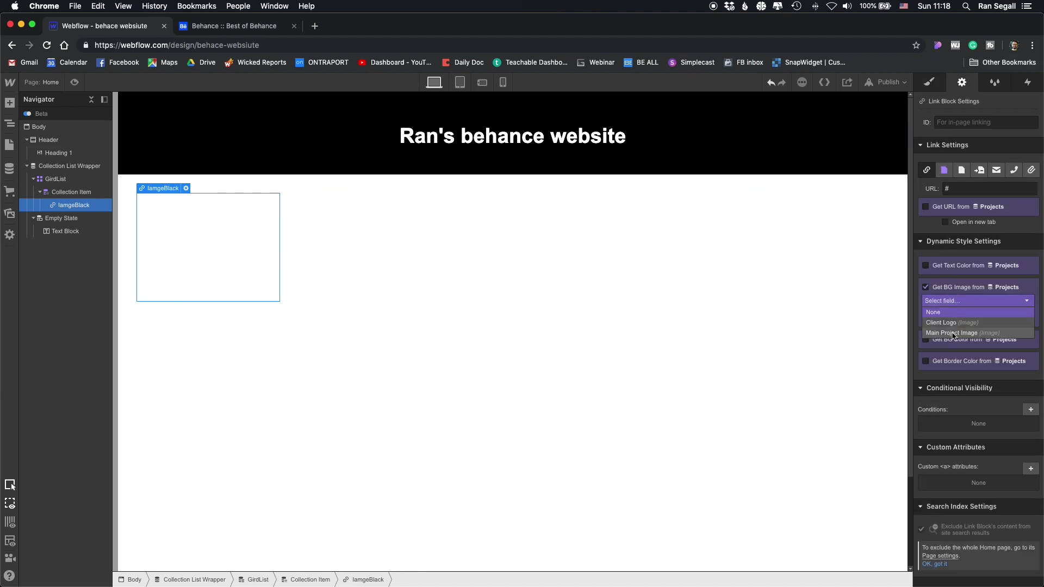
click(953, 333)
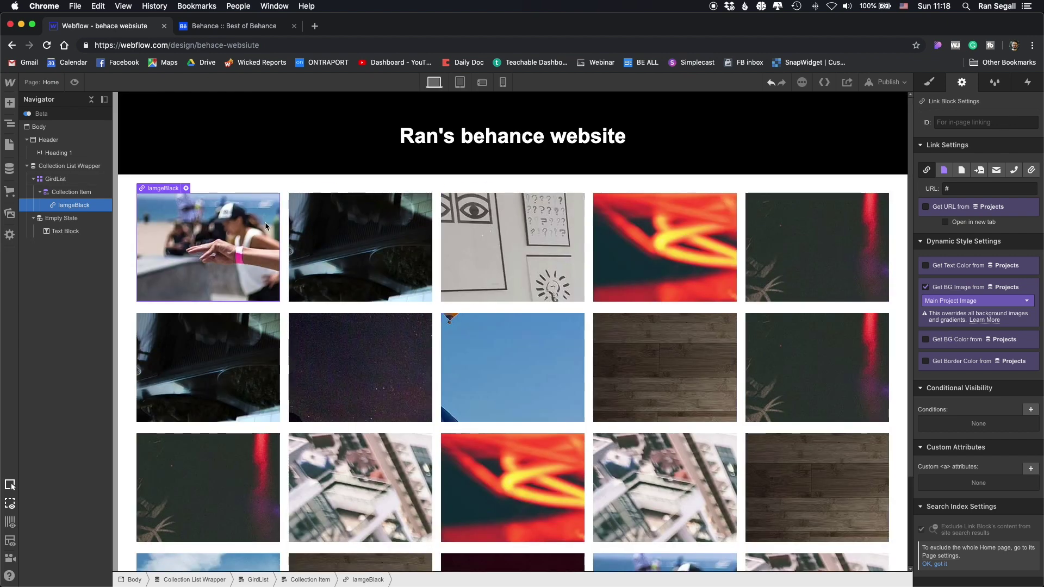
click(75, 82)
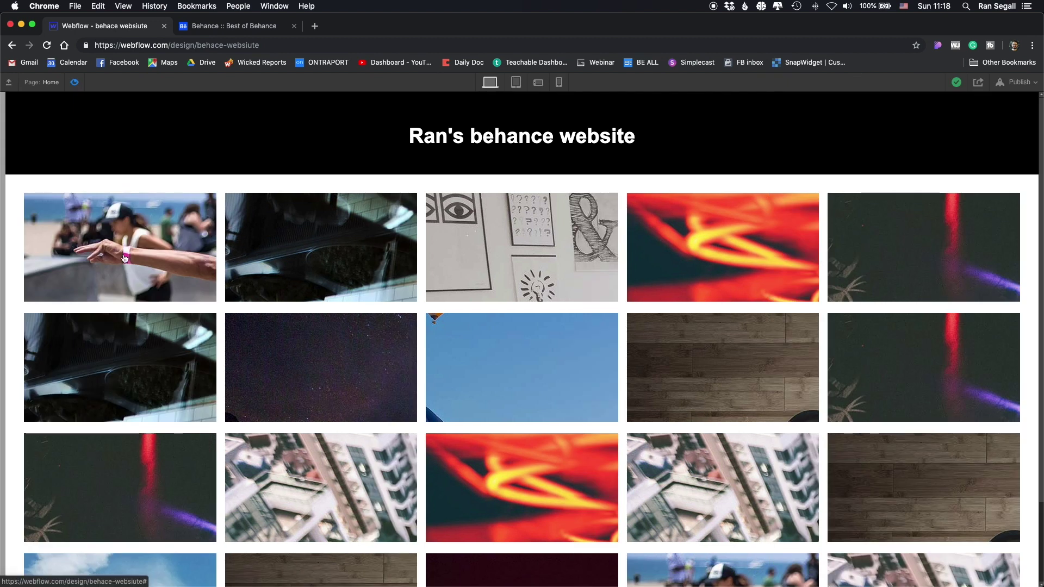
click(75, 82)
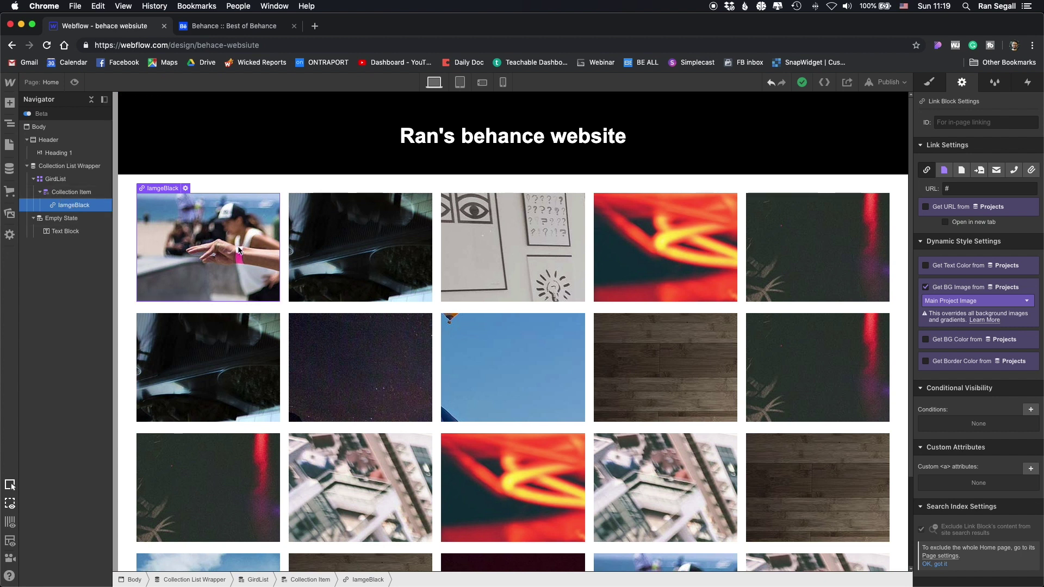
Step: Add a Div Block above lamgeBlack in each item with class Pop-BG
click(9, 102)
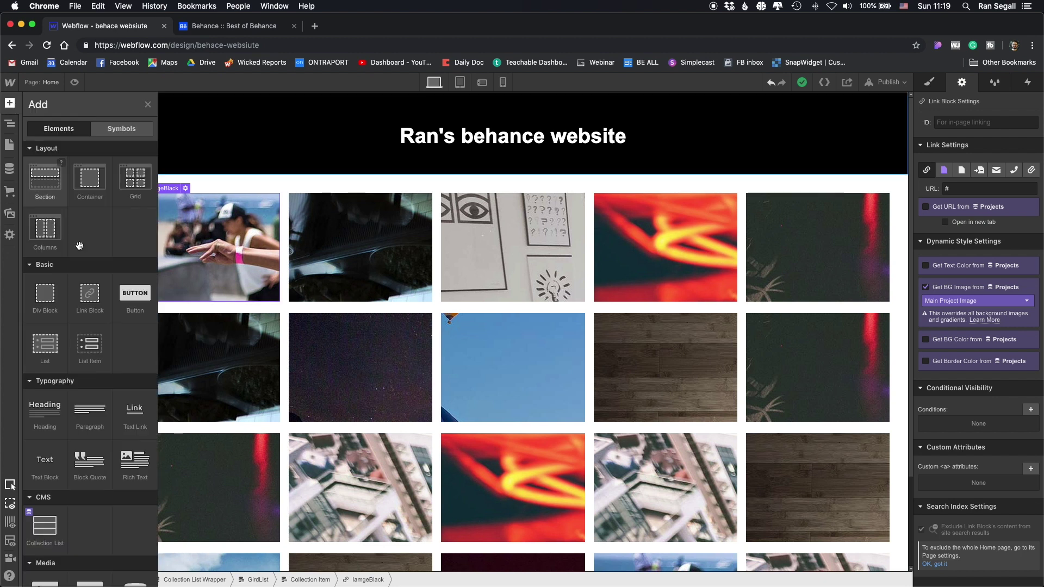
drag(44, 296, 65, 212)
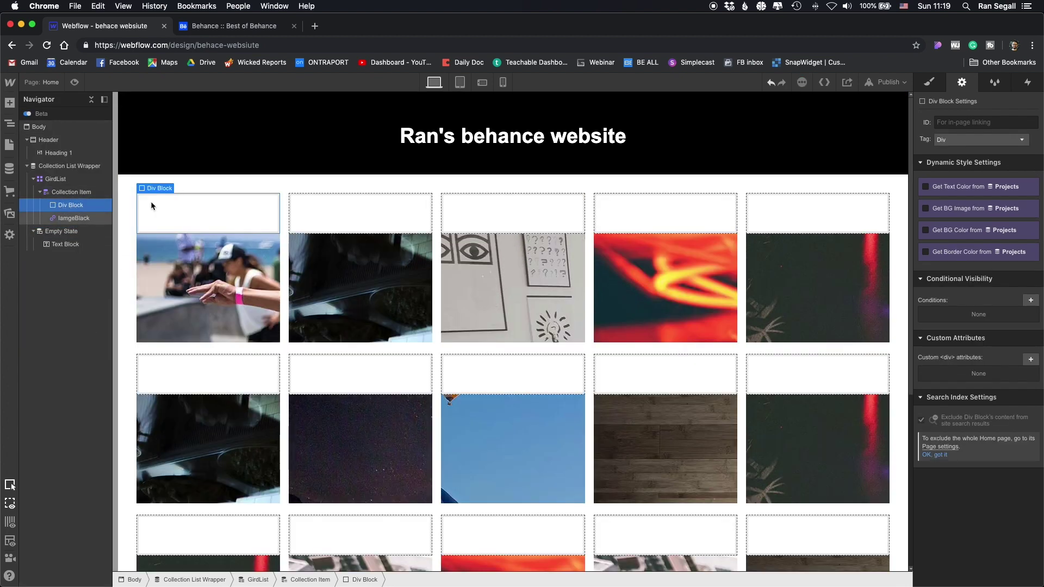
click(930, 82)
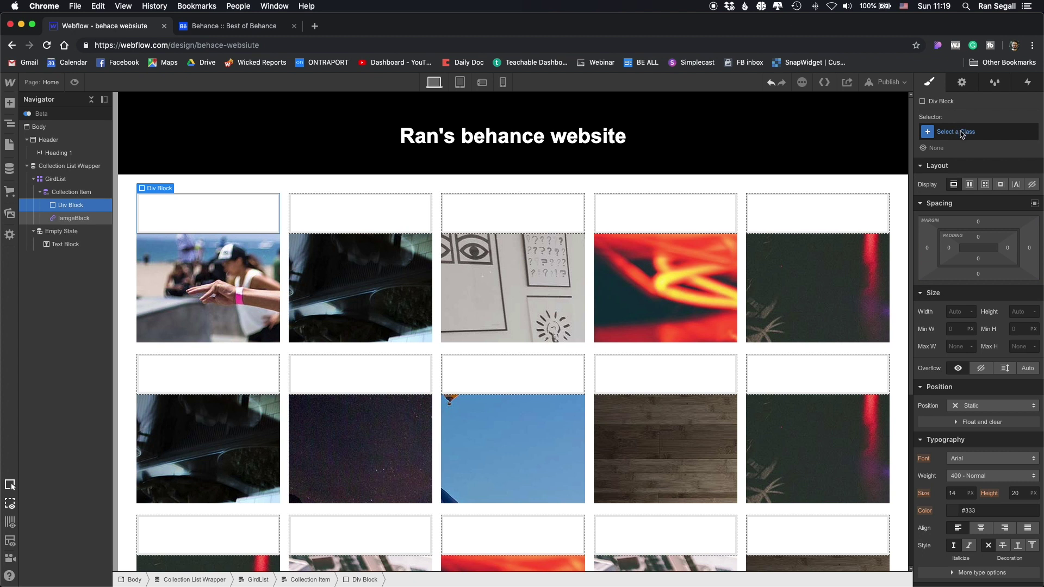
click(960, 133)
text(Pop-)
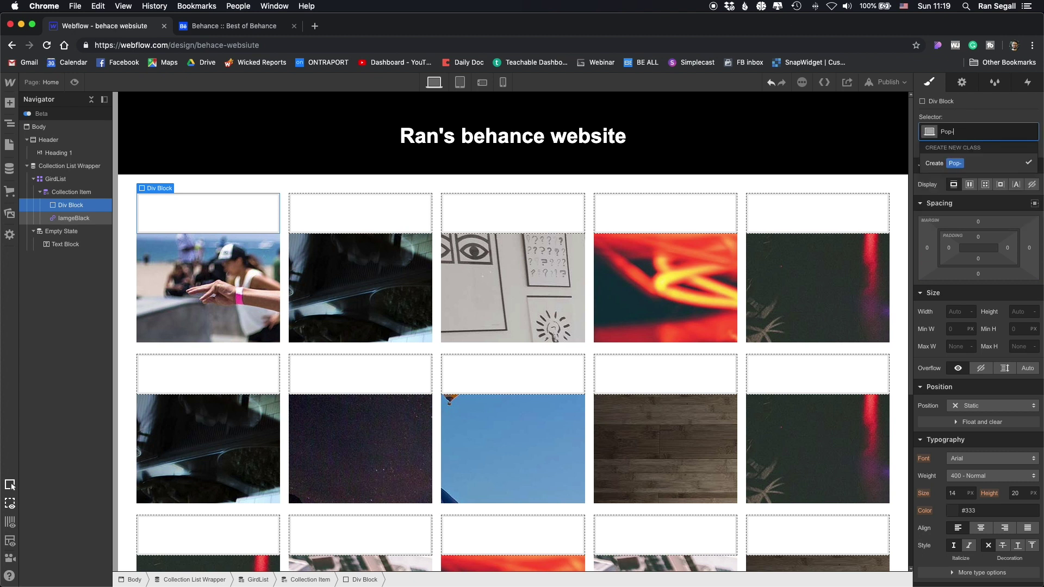
text(BG)
key(Return)
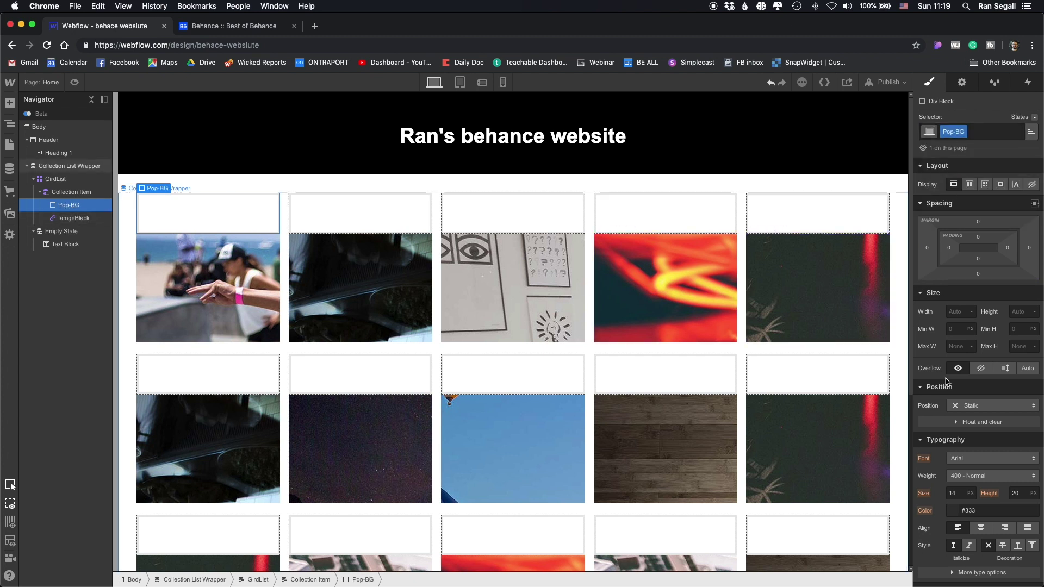
Step: Make Pop-BG fixed with the Full preset and a black background at 79% opacity
click(971, 405)
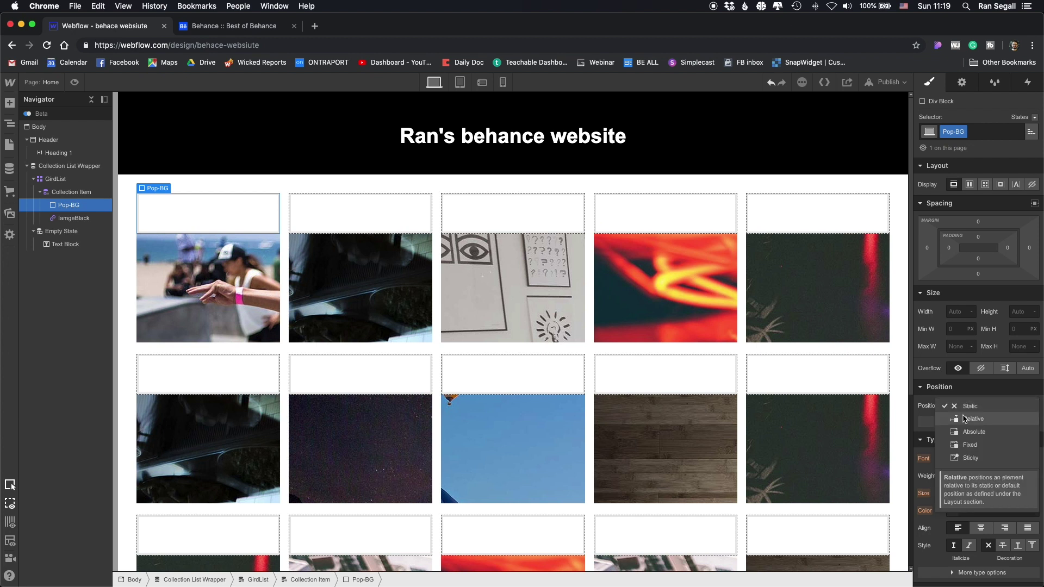
click(974, 449)
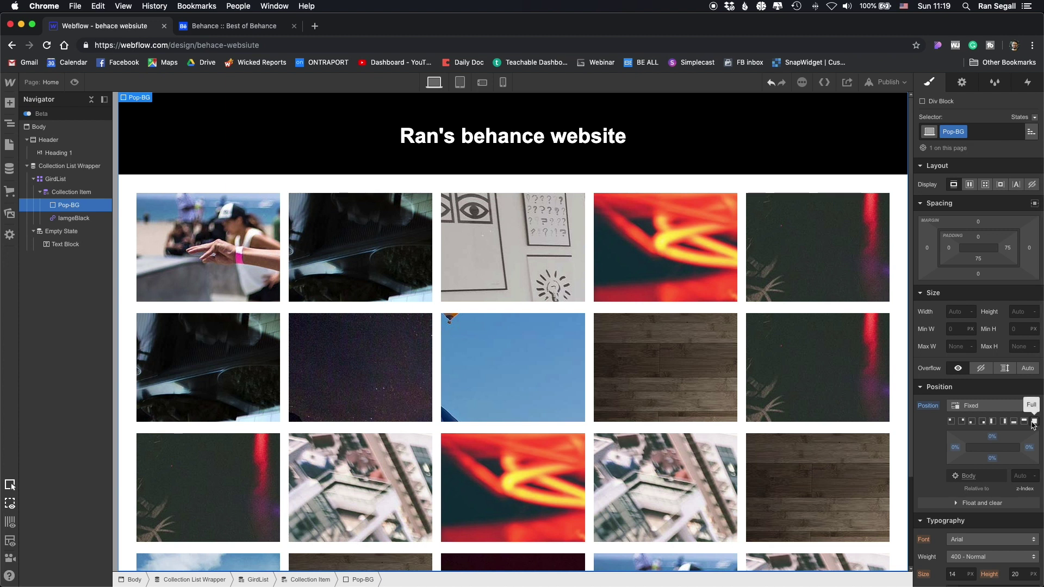
click(1033, 422)
scroll(1006, 435, down, 5)
click(983, 473)
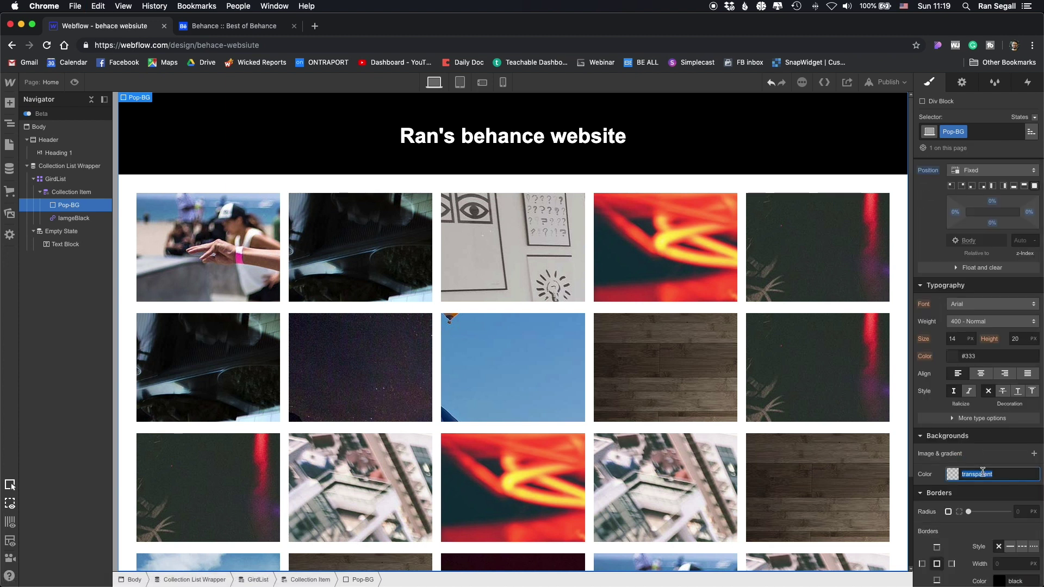
text(black)
click(959, 475)
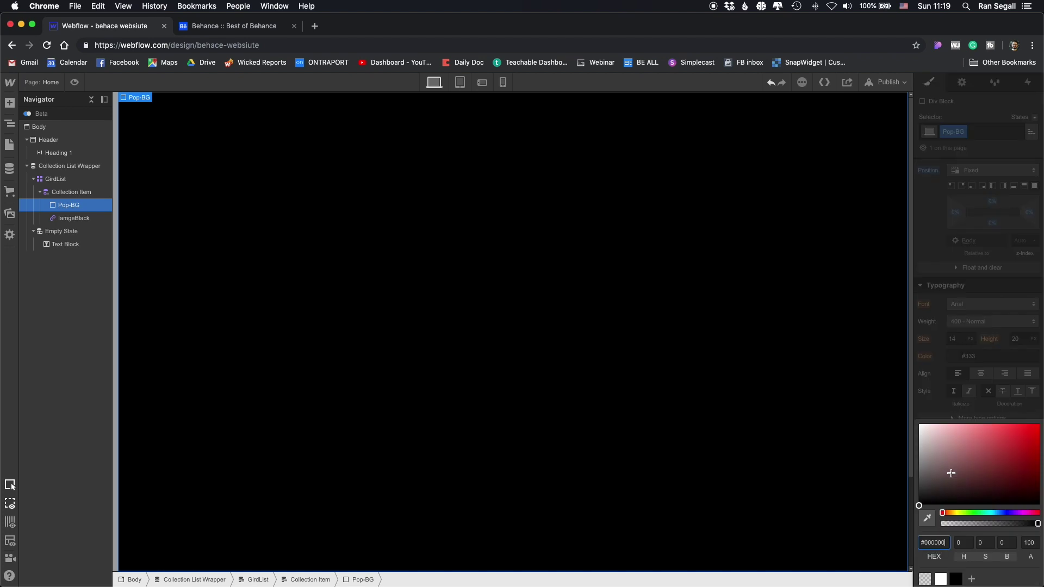
drag(1027, 523, 1018, 523)
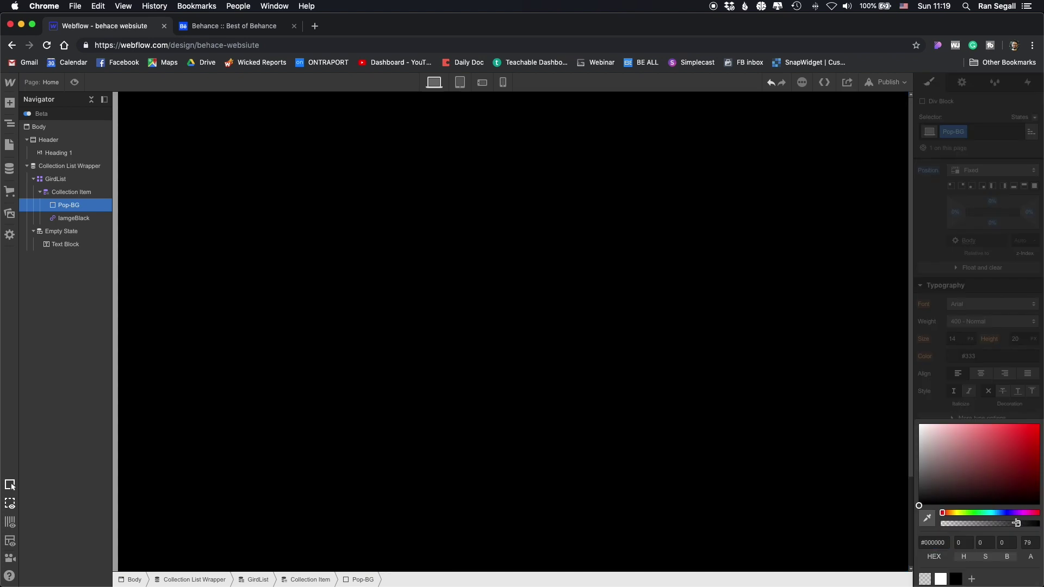
click(708, 291)
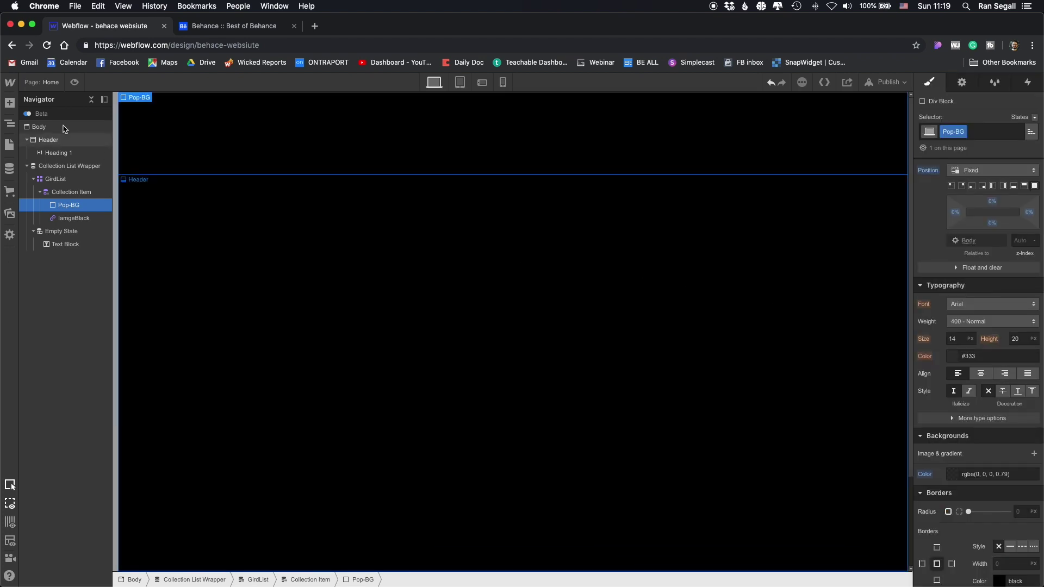
Step: Add a pop-Window div inside Pop-BG with white background, 70% width and 27px padding
click(9, 102)
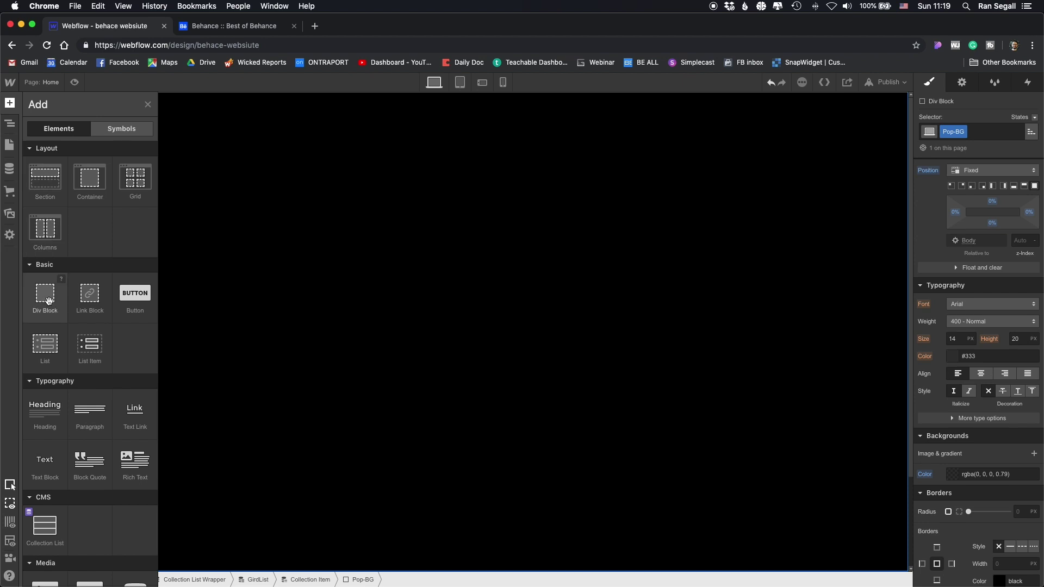
drag(49, 301, 513, 303)
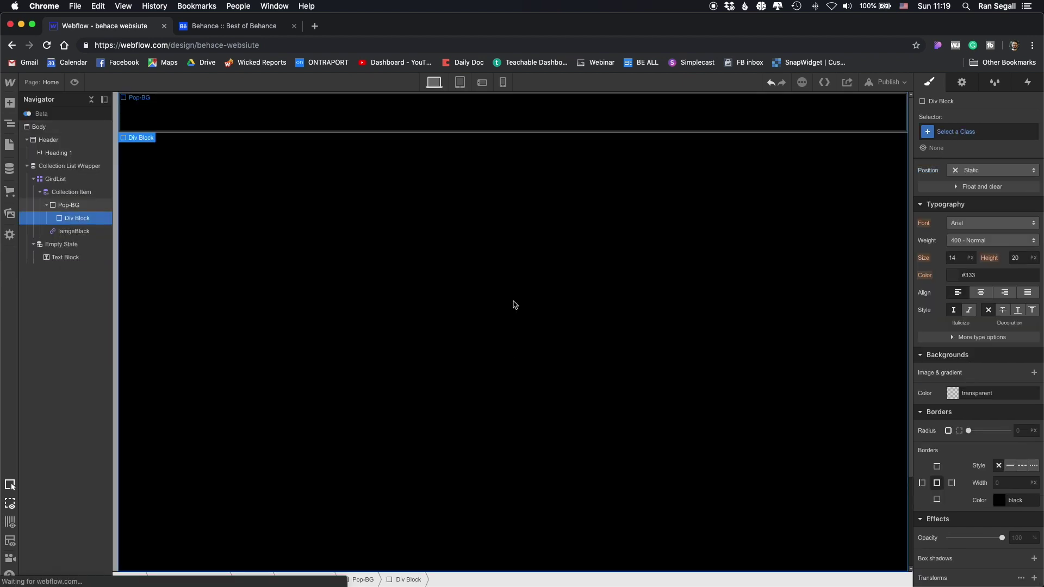
click(958, 133)
text(pop-Window)
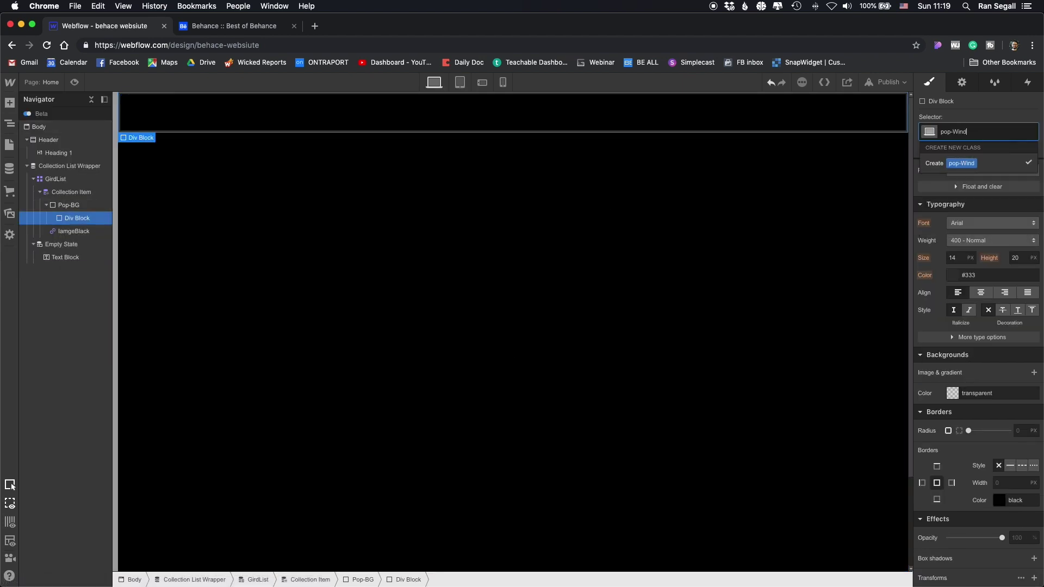
key(Return)
scroll(985, 440, down, 2)
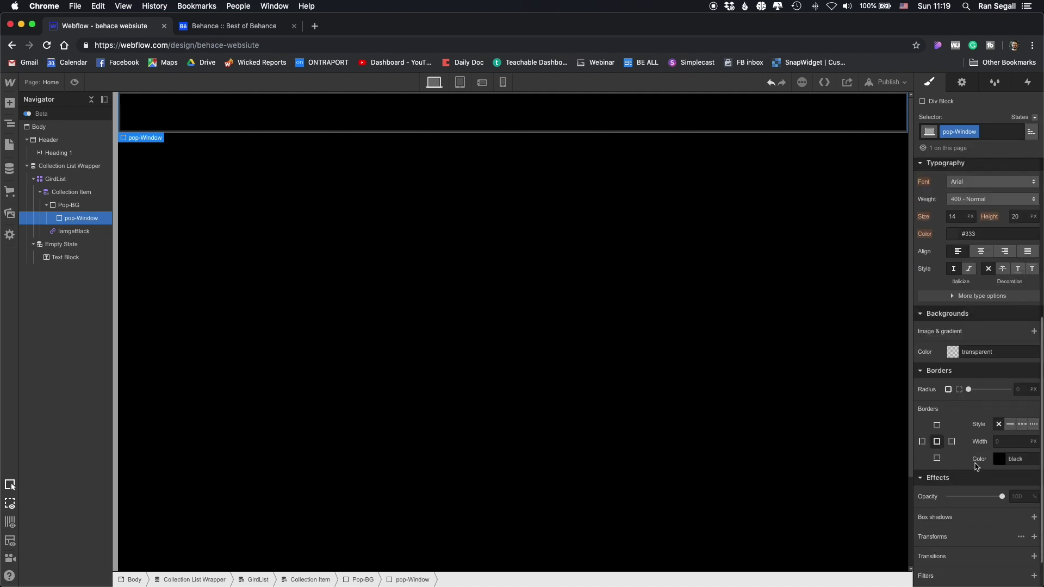
click(989, 353)
text(wh)
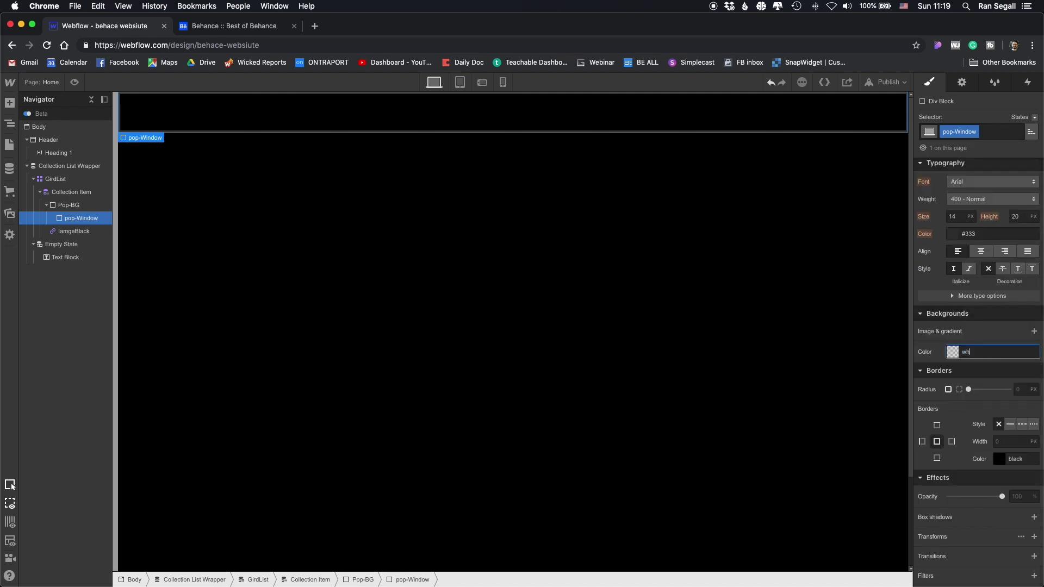
text(ite)
key(Return)
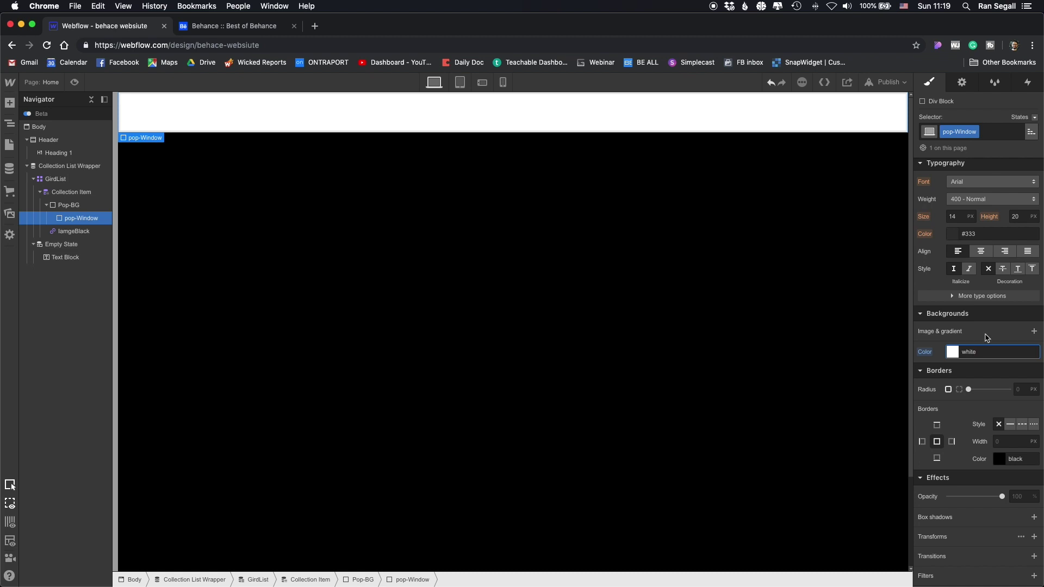
scroll(986, 335, up, 5)
text(70)
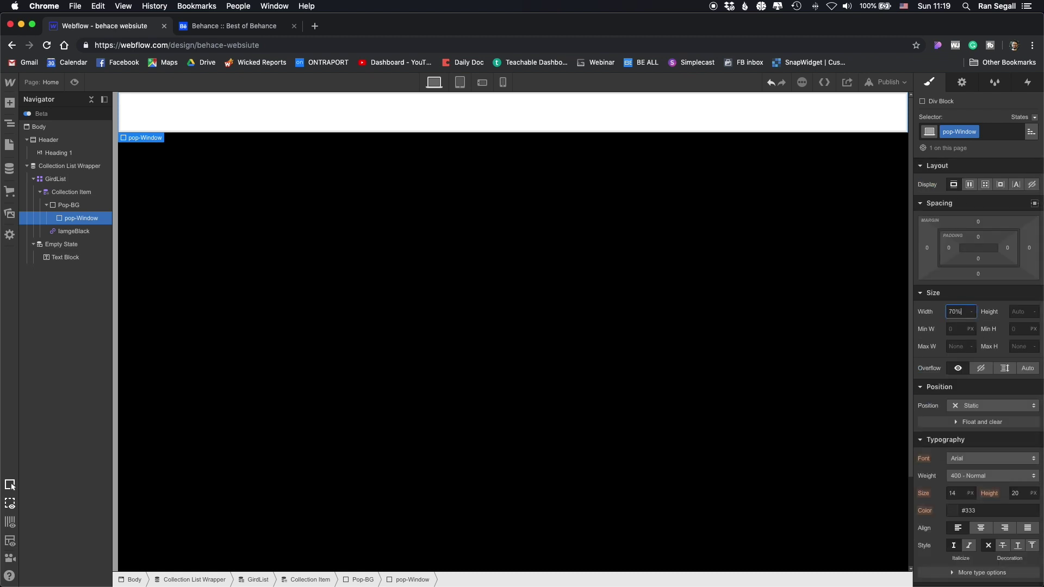
key(Return)
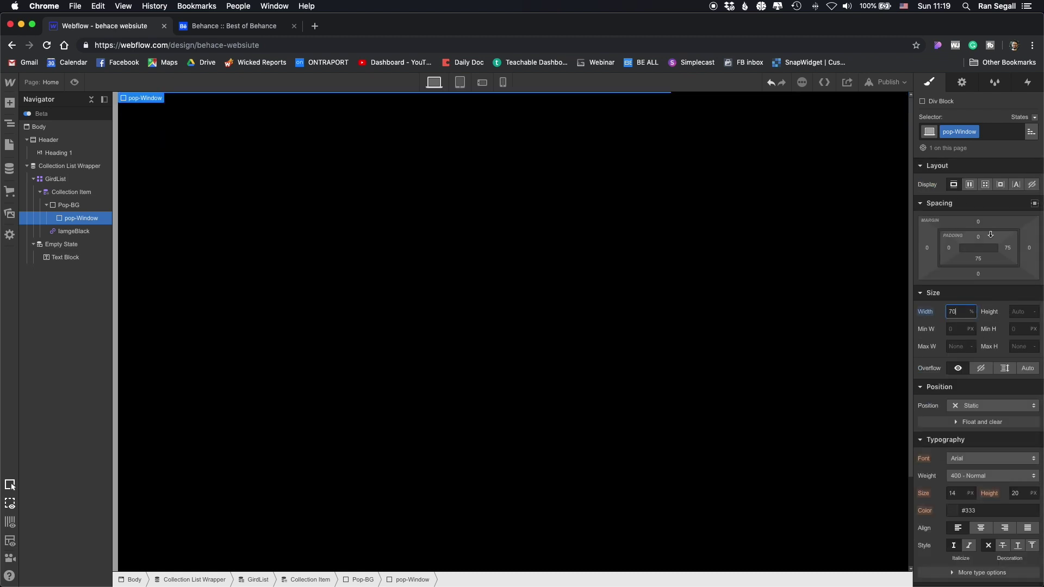
drag(978, 258, 982, 282)
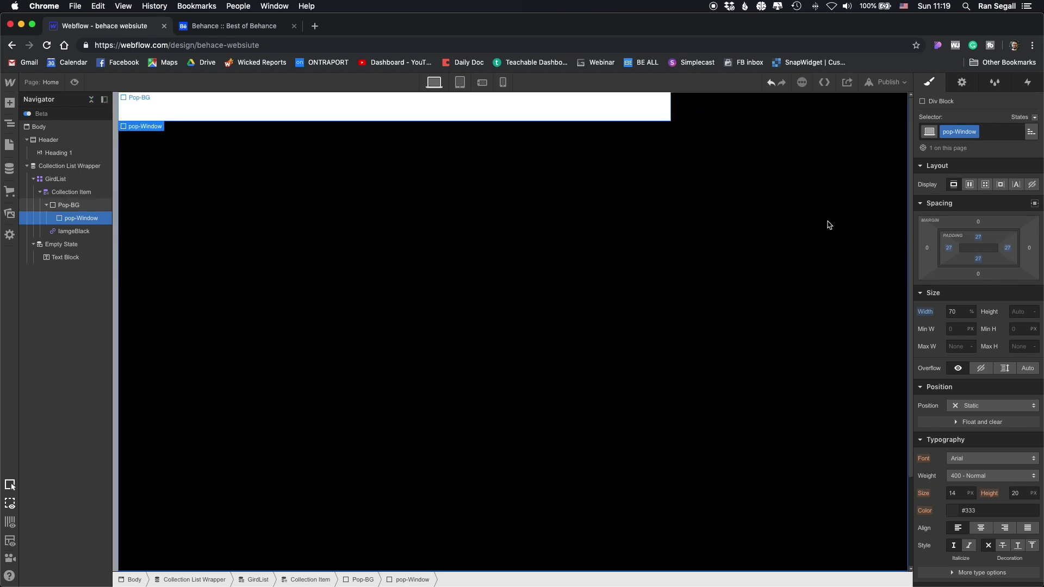
Step: Set Pop-BG to flex, centred both ways, and round pop-Window's corners to 6px
click(735, 239)
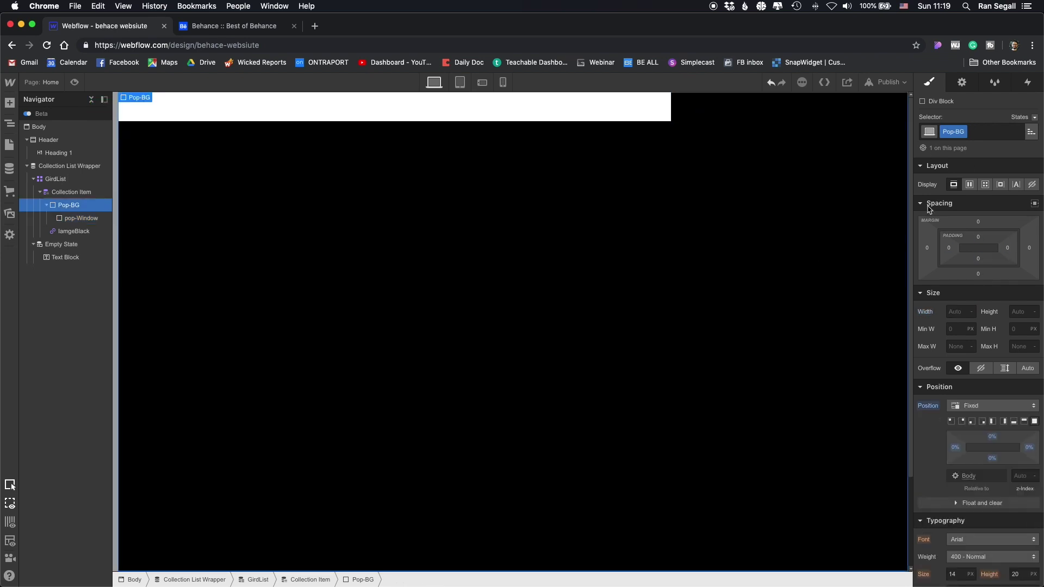
click(971, 185)
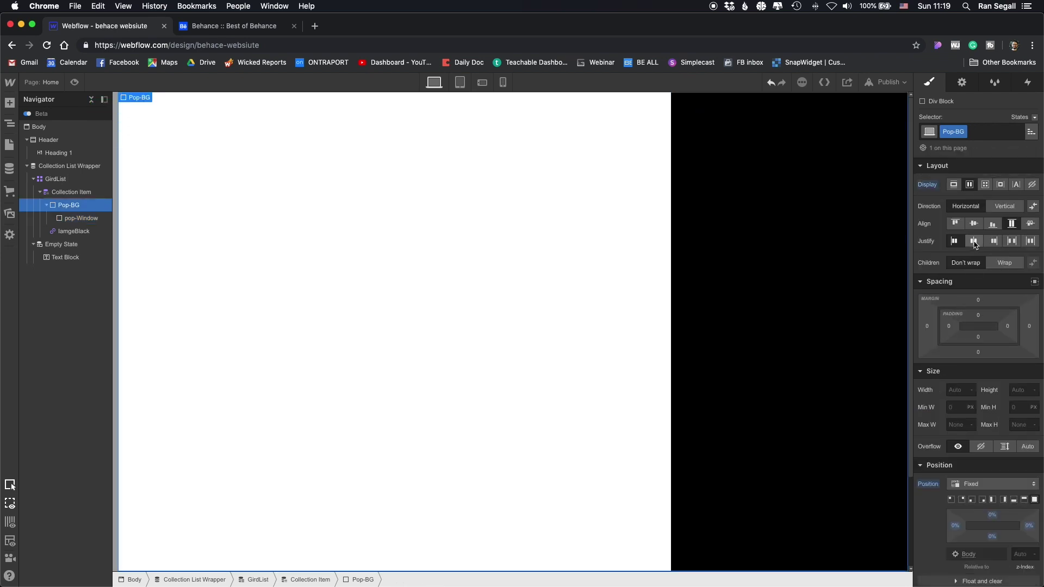
click(974, 224)
click(973, 241)
click(534, 323)
scroll(981, 370, down, 10)
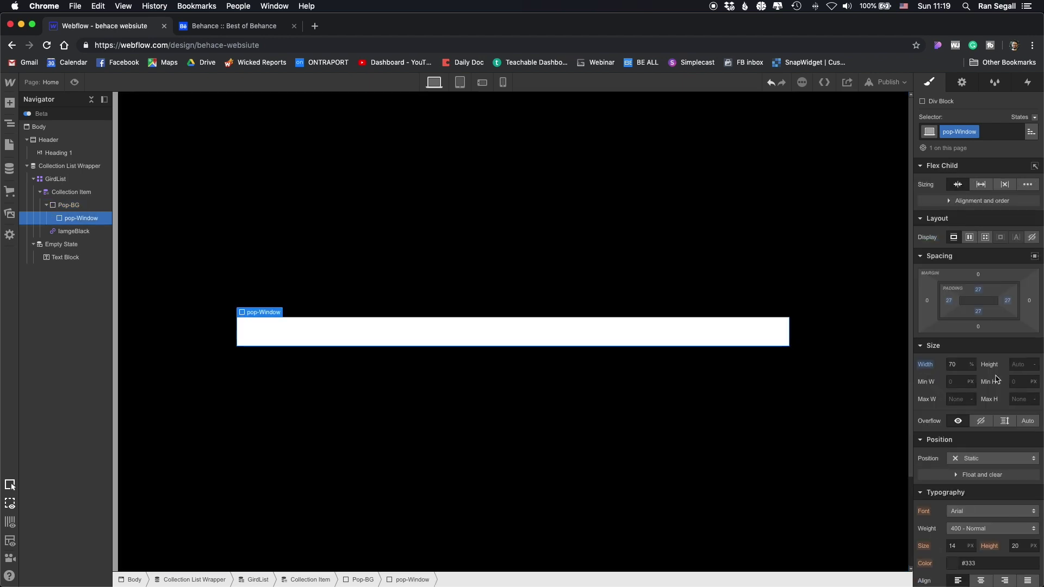
drag(972, 347, 980, 347)
click(443, 314)
click(302, 341)
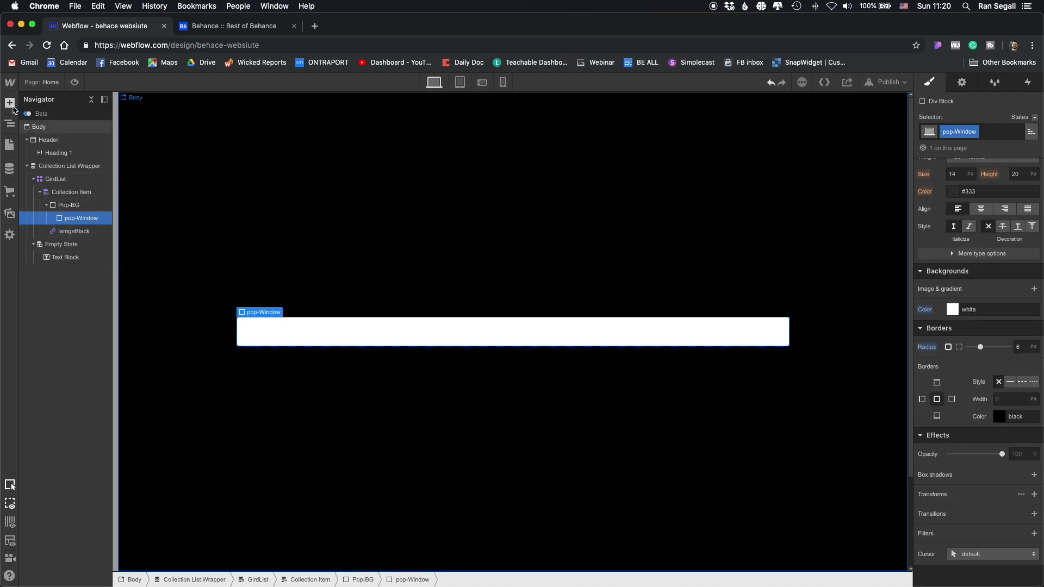
click(9, 103)
Step: Add a heading in pop-Window that shows each project's Name
scroll(60, 380, down, 4)
scroll(43, 304, up, 2)
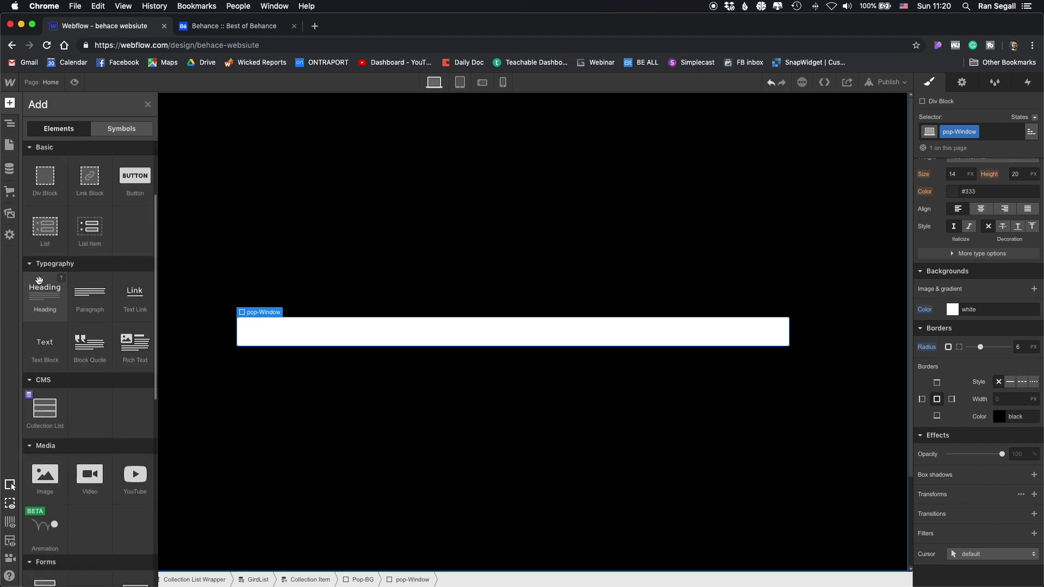
drag(218, 303, 364, 344)
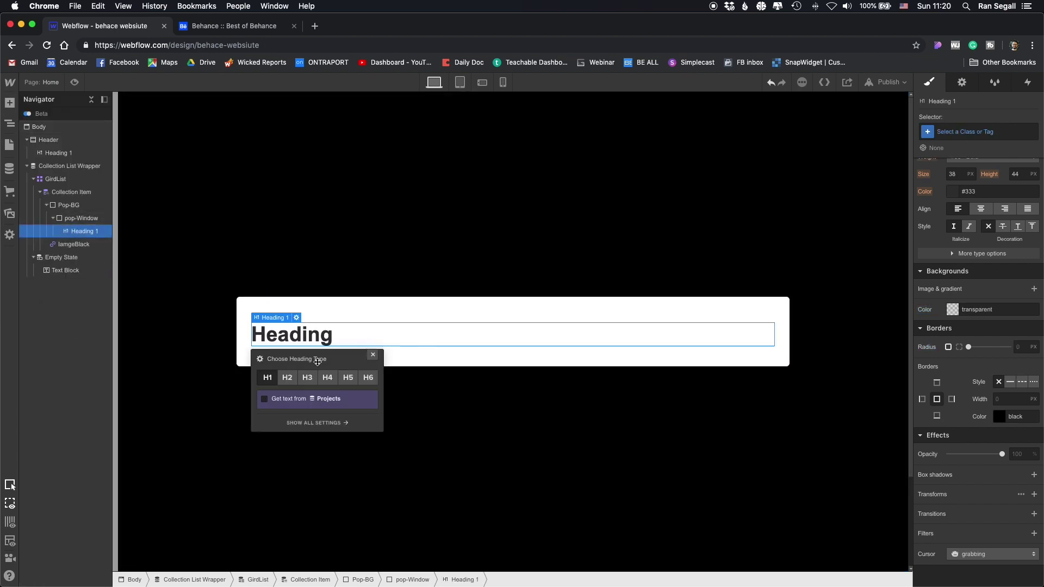
click(290, 398)
click(292, 416)
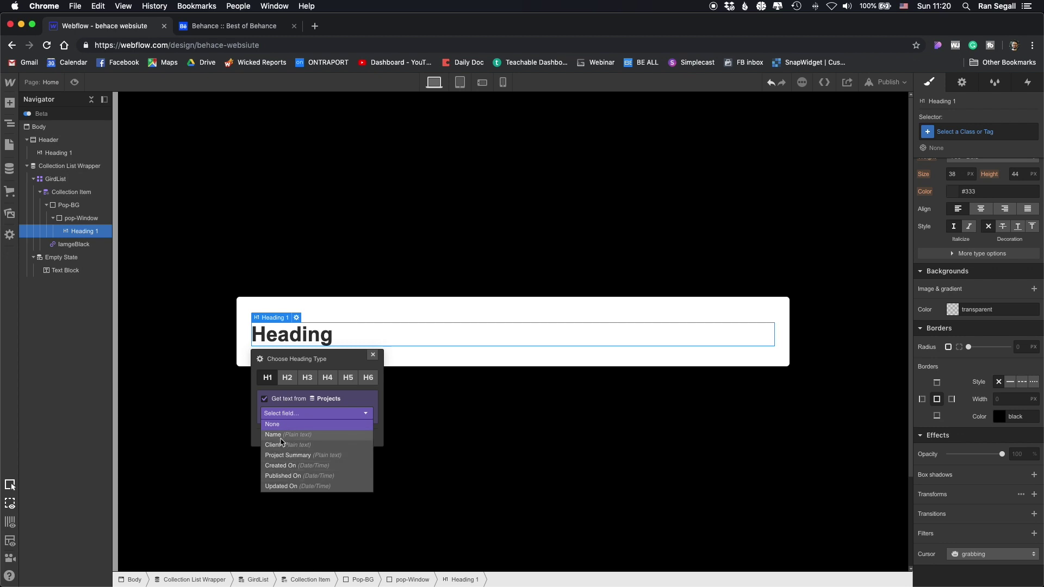
click(285, 435)
click(372, 354)
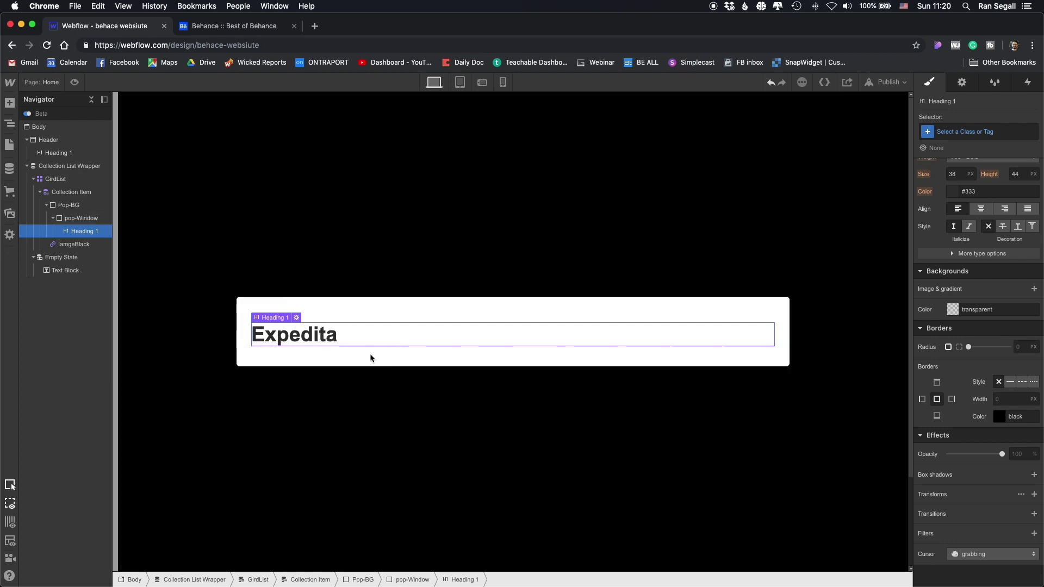
Step: Add an image below the heading bound to Main Project Image, with class CMSimage
click(9, 103)
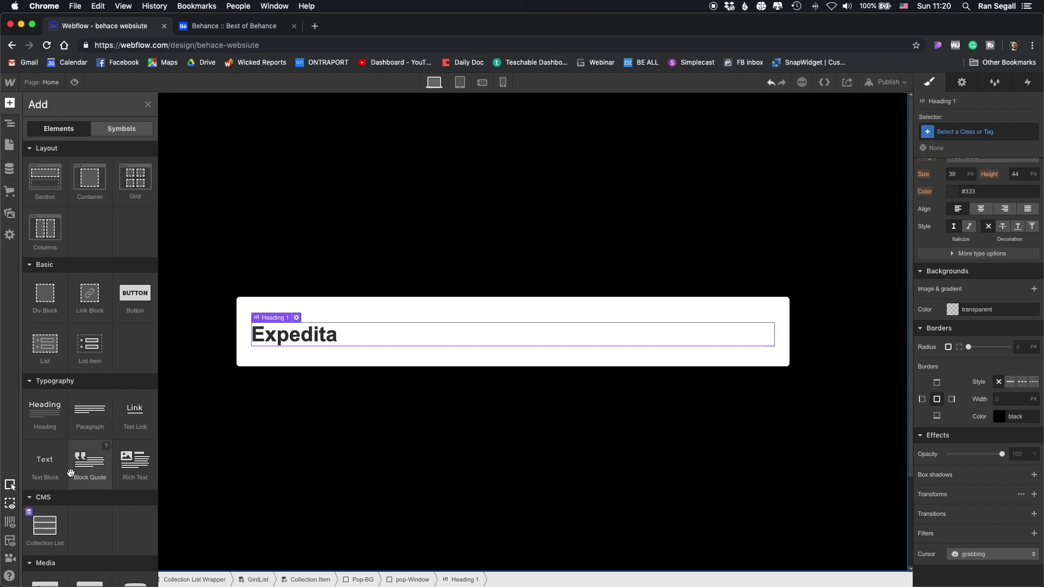
scroll(87, 478, down, 3)
drag(44, 533, 294, 354)
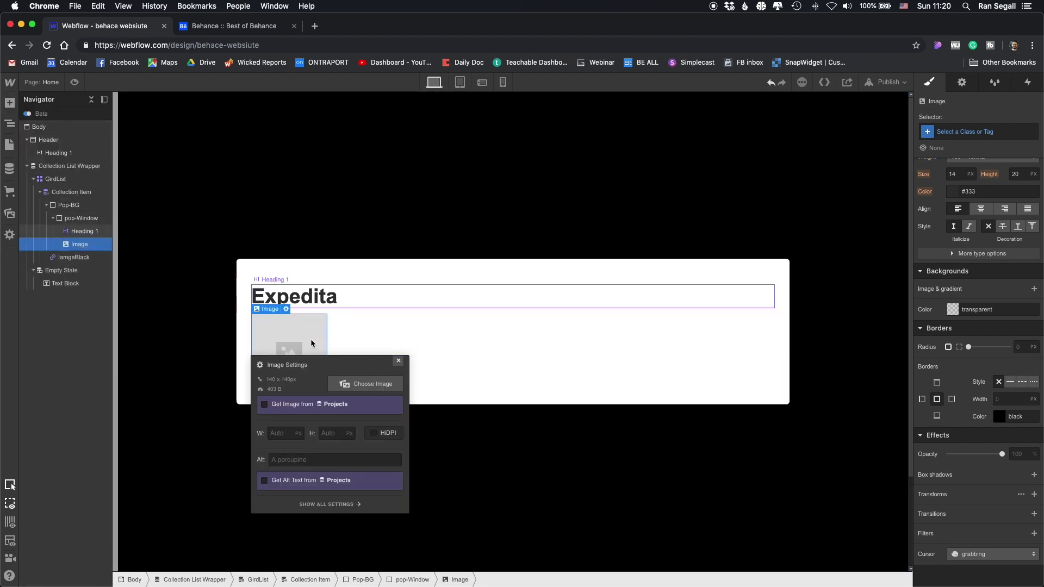
click(285, 424)
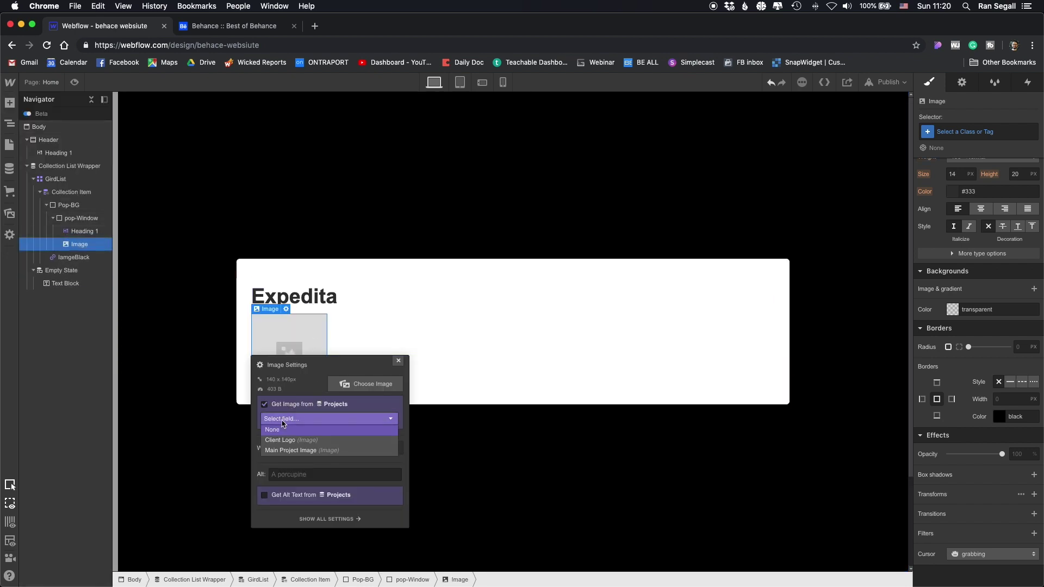
click(289, 451)
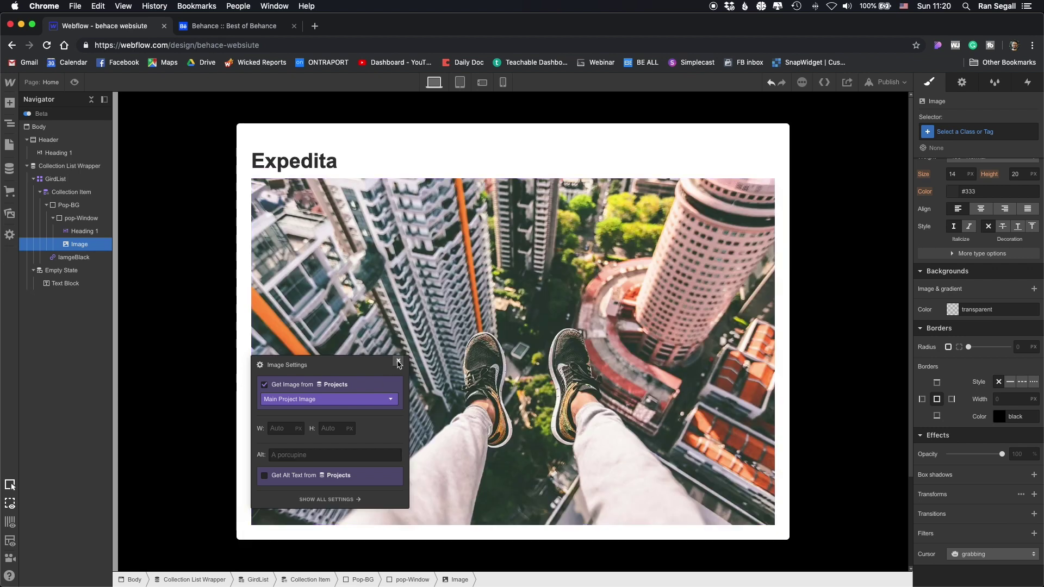
click(398, 360)
click(997, 131)
text(CMSimage)
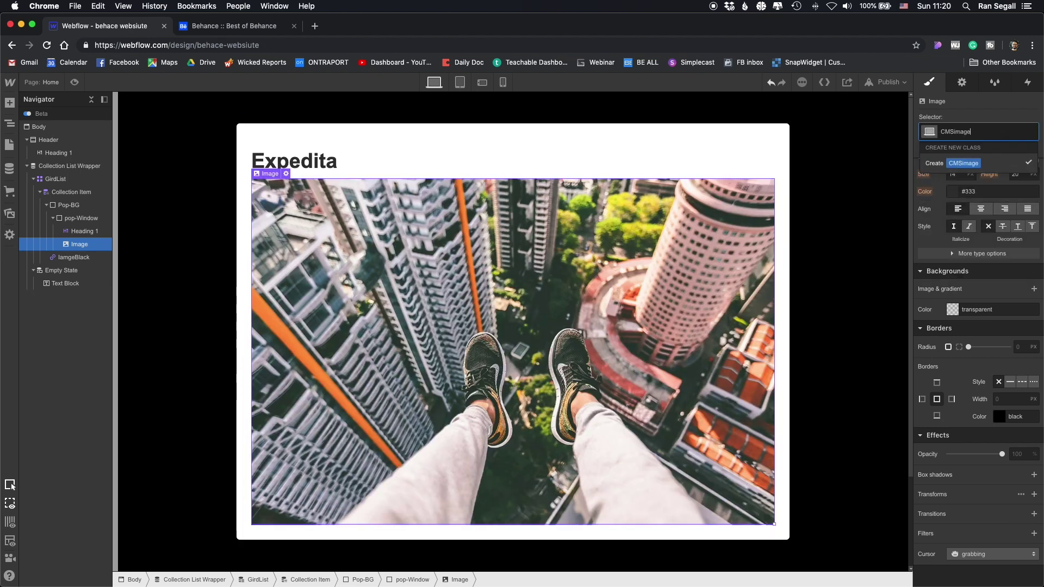
key(Return)
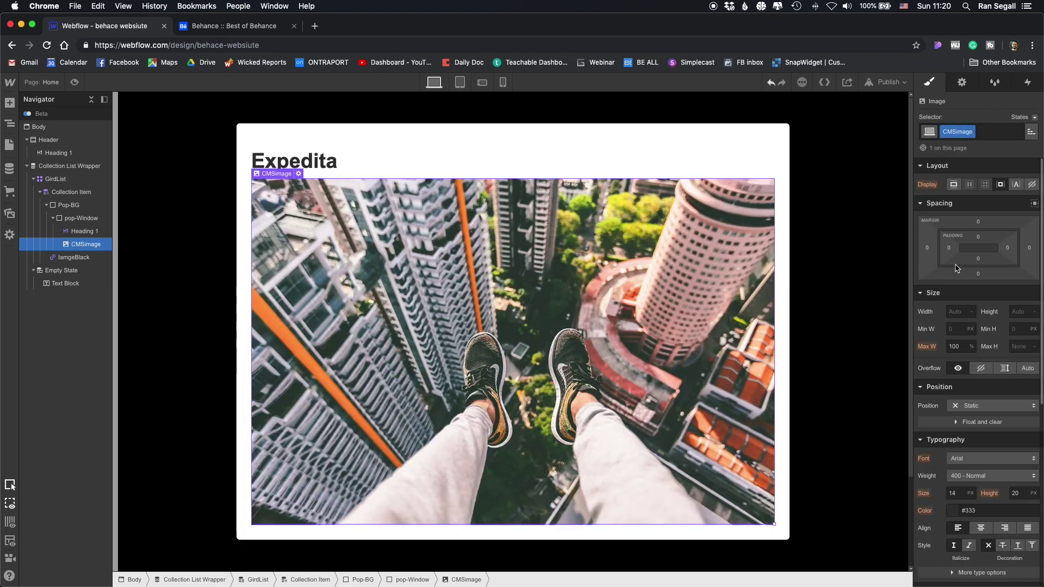
Step: Try a 550px width on the CMSimage, then clear it back to full size
click(956, 310)
text(55)
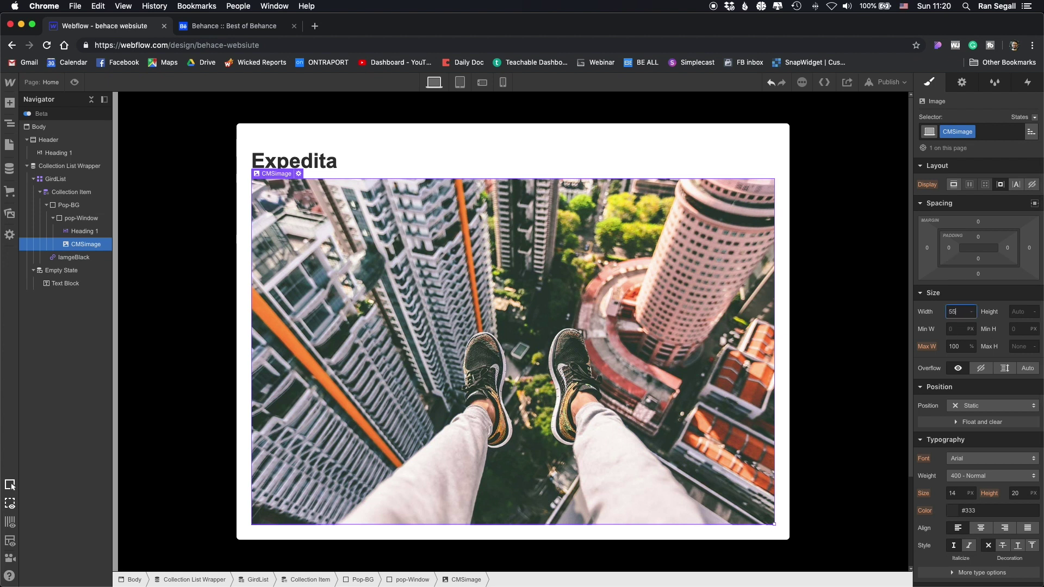
text(0)
key(Return)
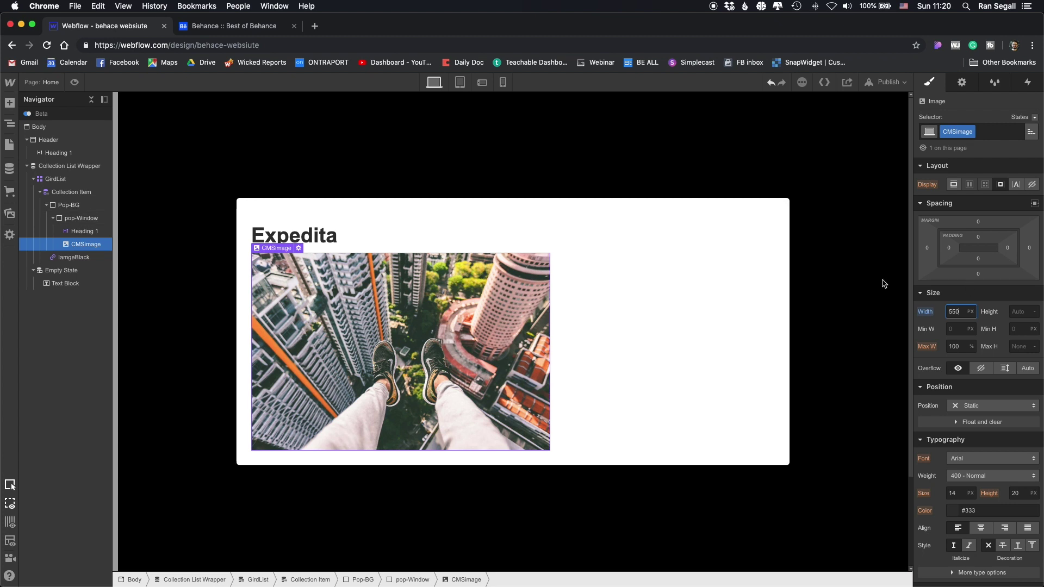
key(BackSpace)
key(BackSpace)
key(BackSpace)
click(182, 203)
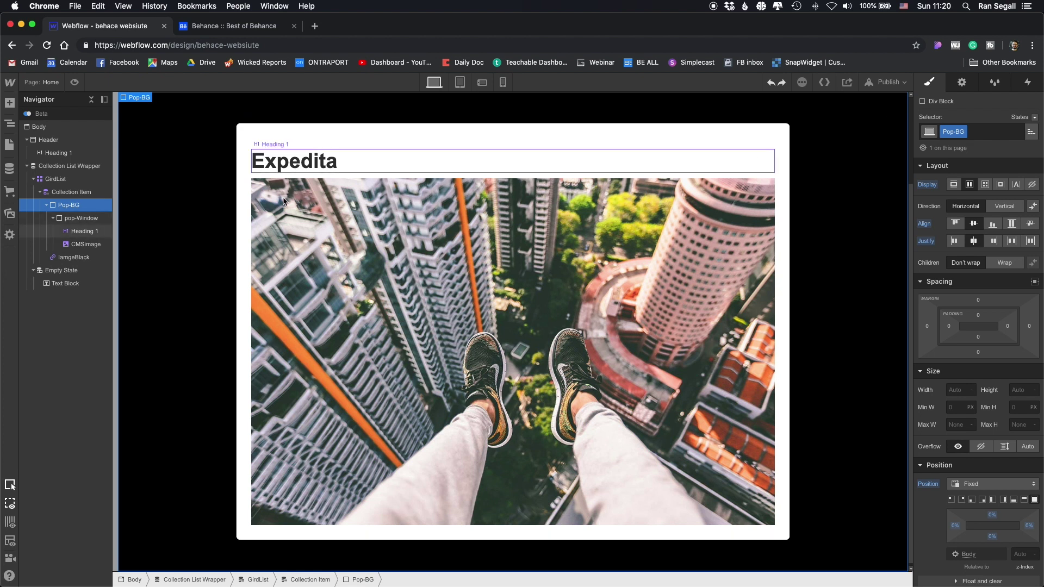
click(53, 218)
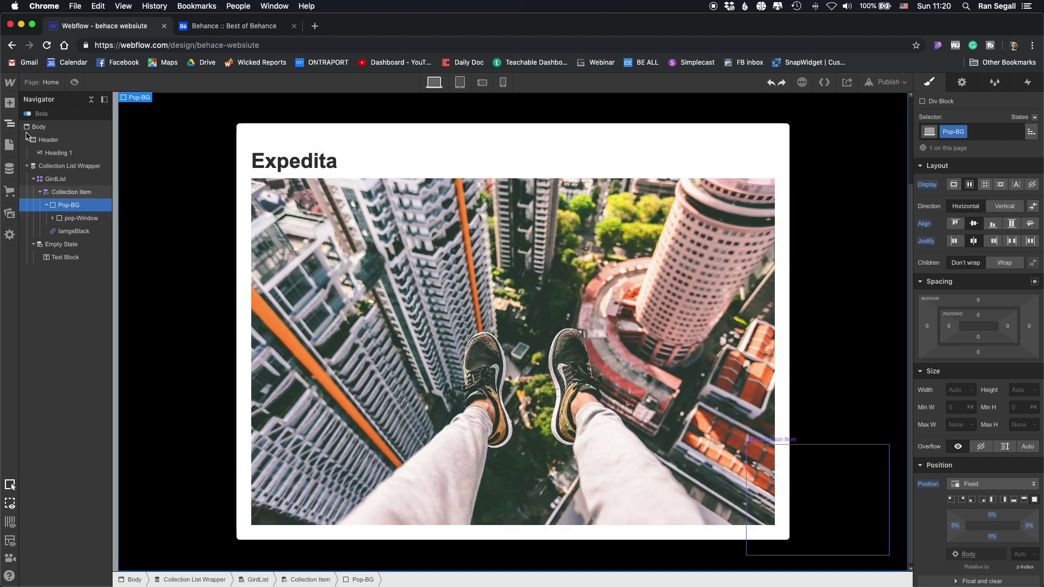
Step: Add a link block inside Pop-BG with class CloseButtob, padding 34 and white text
key(a)
drag(87, 298, 70, 217)
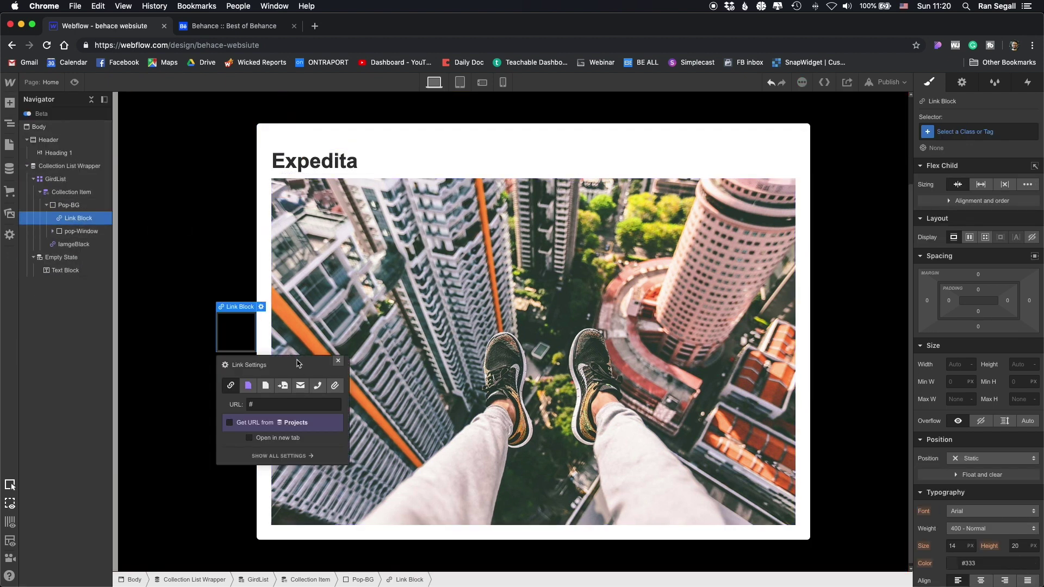
click(338, 361)
click(963, 127)
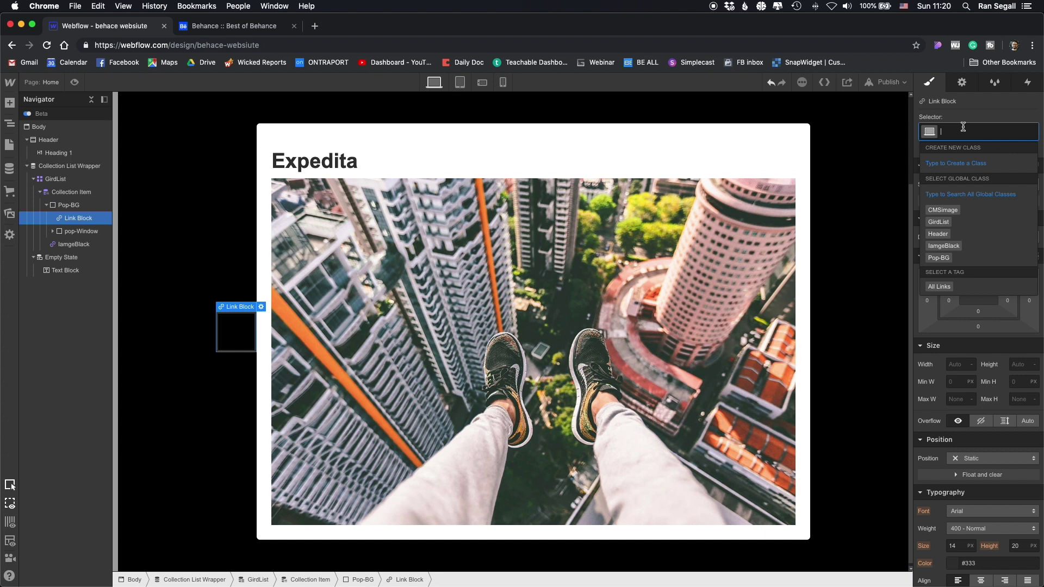
text(CloseButtob)
key(Return)
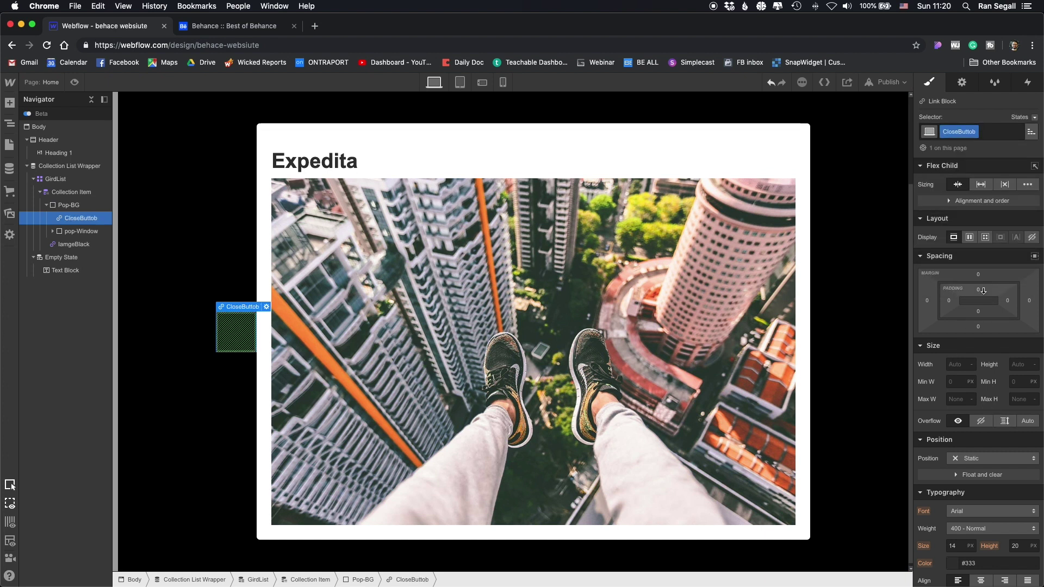
drag(978, 311, 977, 334)
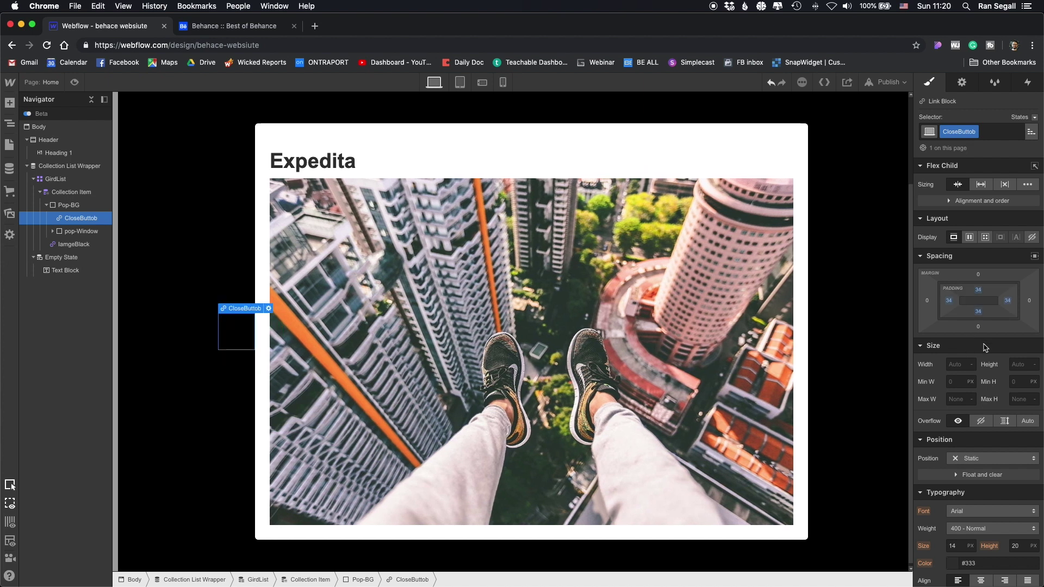
scroll(961, 477, down, 1)
scroll(961, 476, down, 1)
click(977, 505)
text(white)
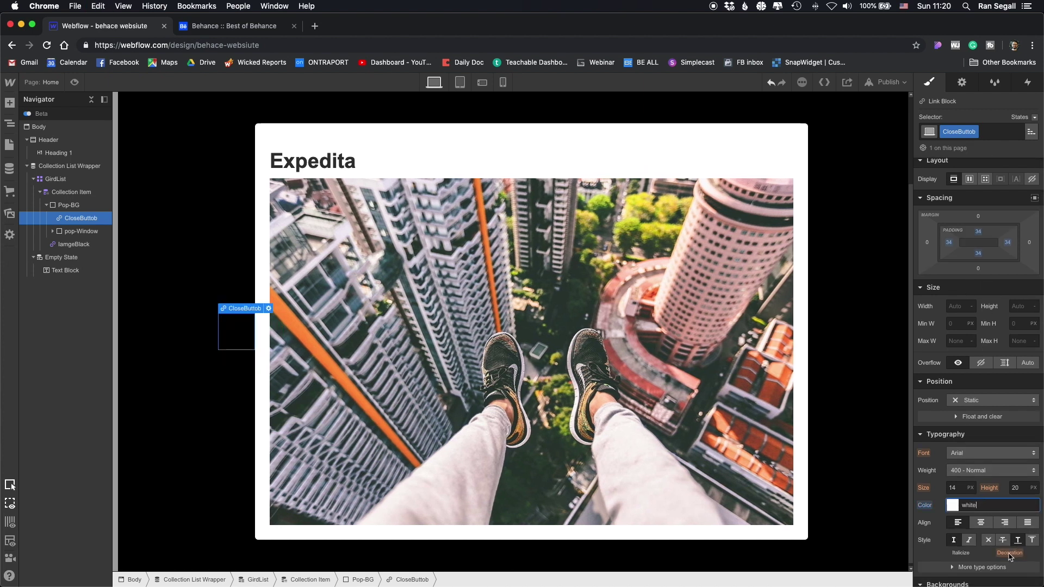
key(Return)
Step: Put an 'x' text block inside the close button and set its font size to 40
click(10, 104)
drag(42, 446, 237, 336)
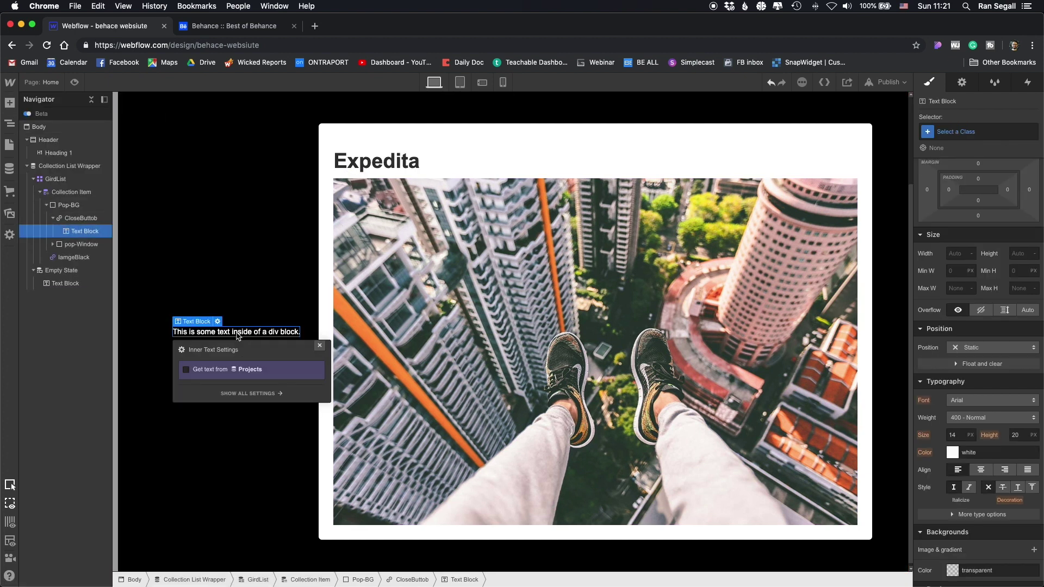
double_click(238, 336)
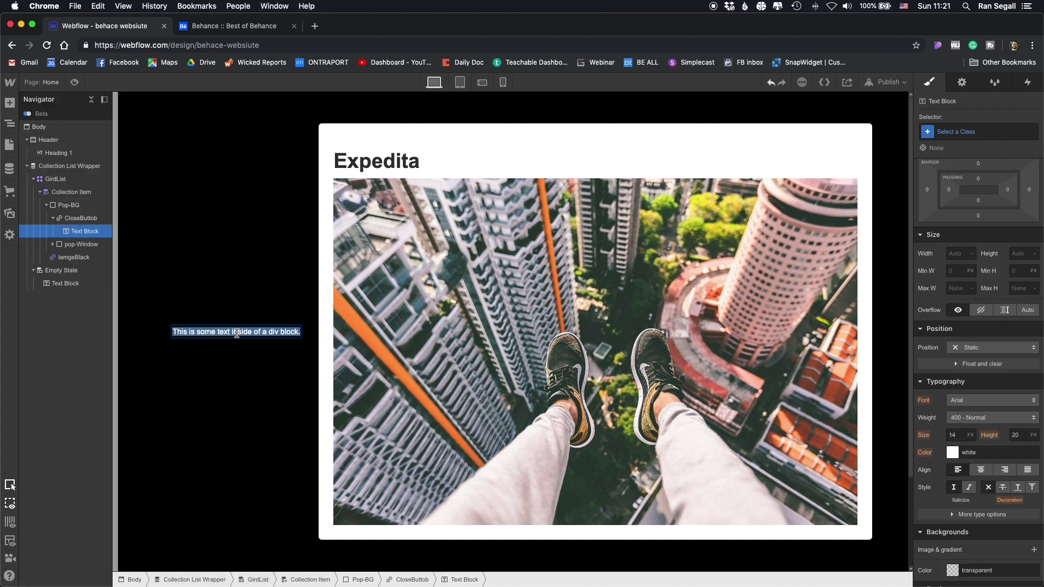
text(x)
click(247, 337)
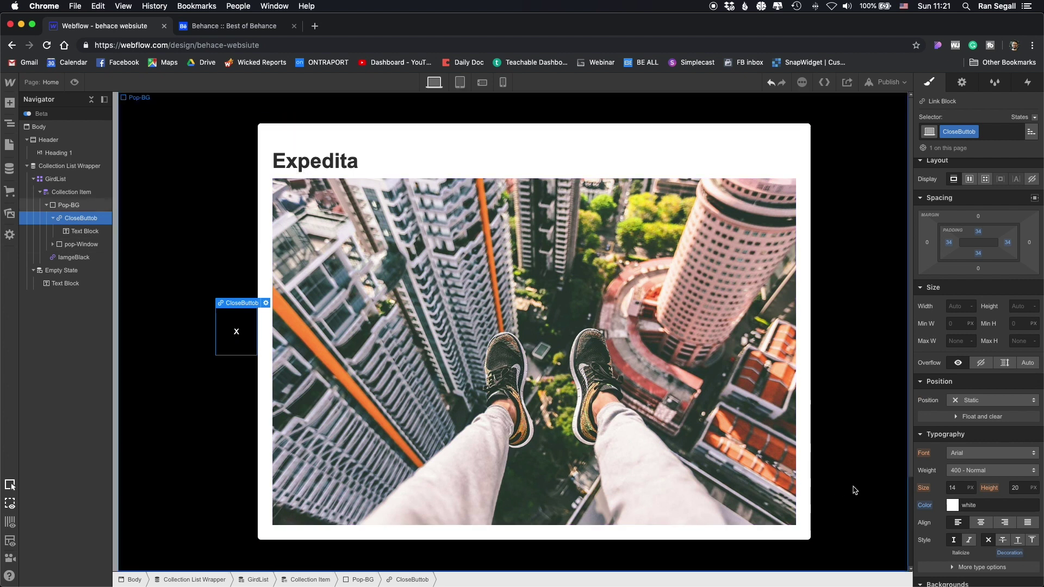
click(954, 487)
text(40)
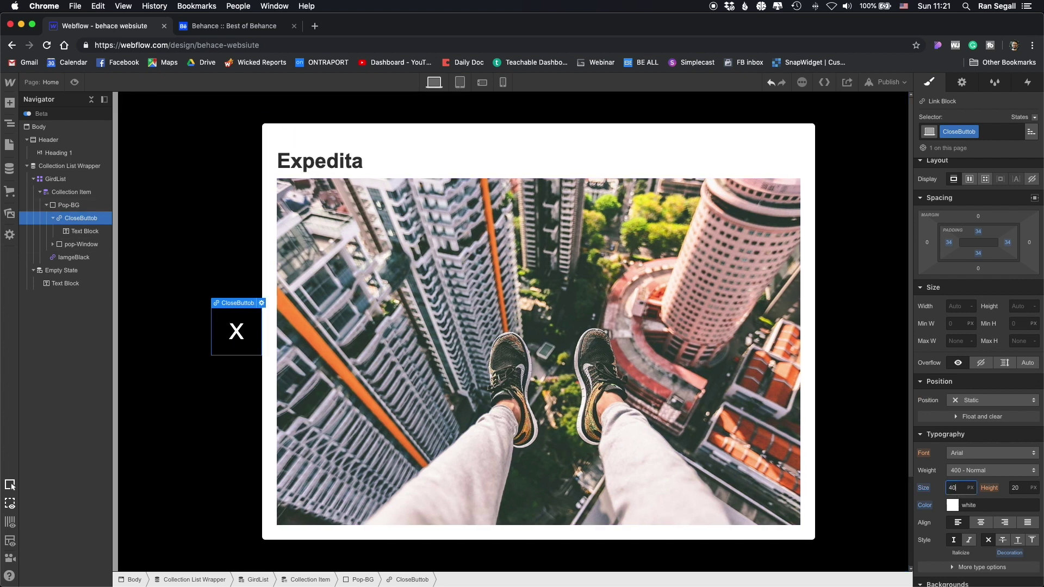
Step: Position the close button absolutely in Pop-BG's top-right corner
scroll(942, 243, up, 2)
scroll(942, 243, up, 1)
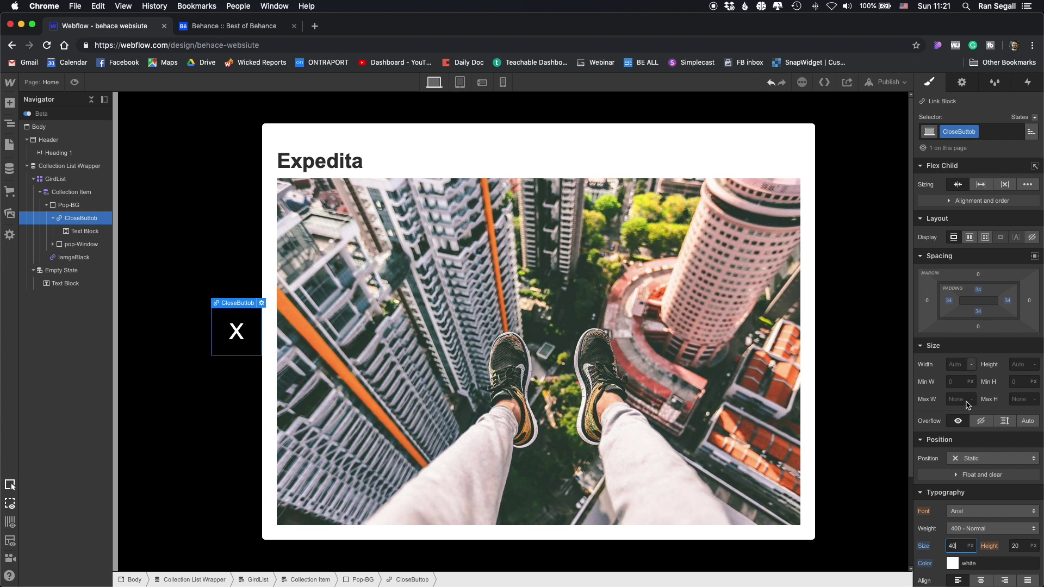
click(966, 465)
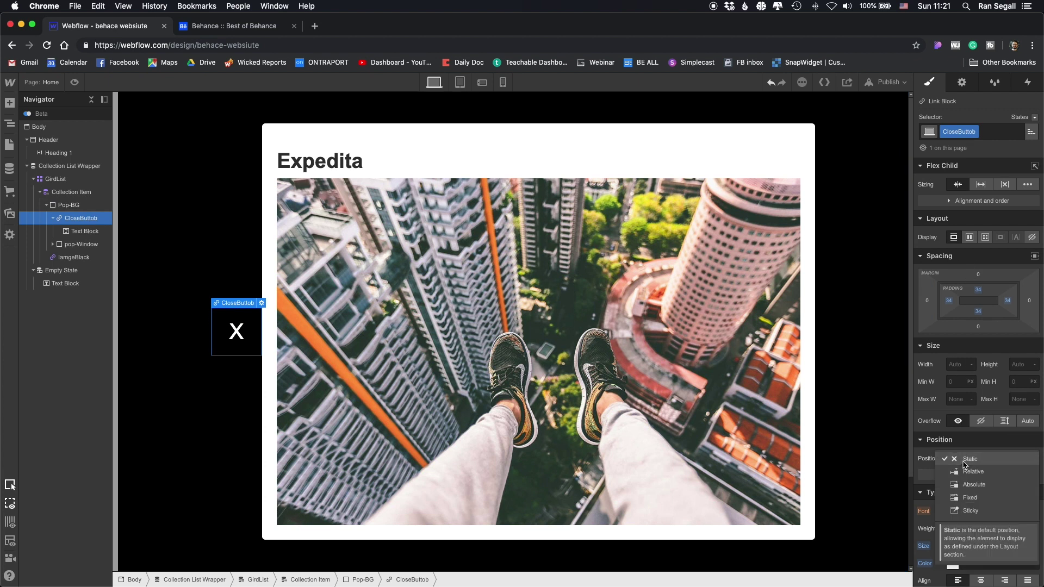
click(986, 486)
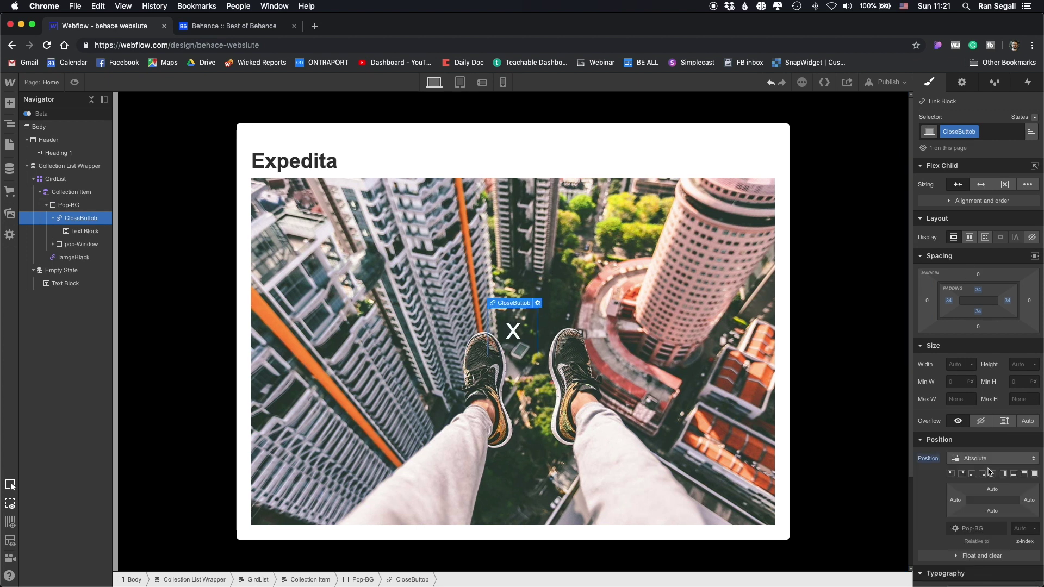
click(962, 474)
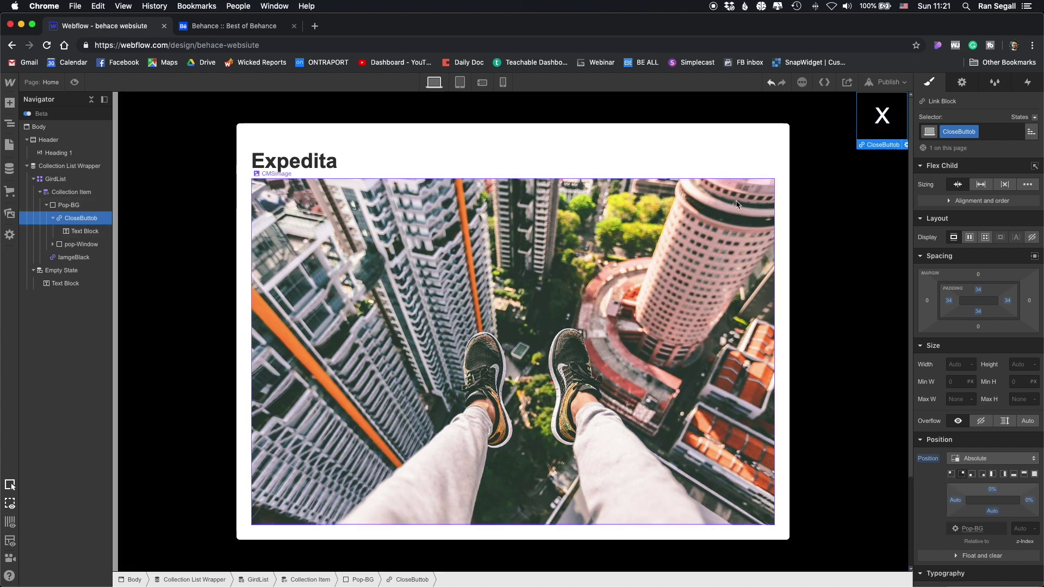
click(859, 217)
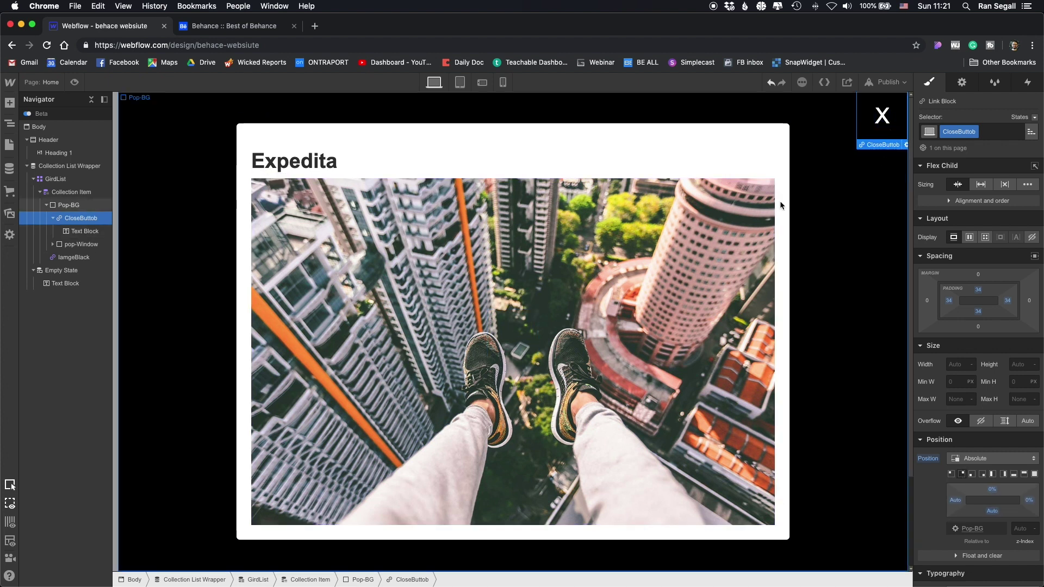
click(52, 218)
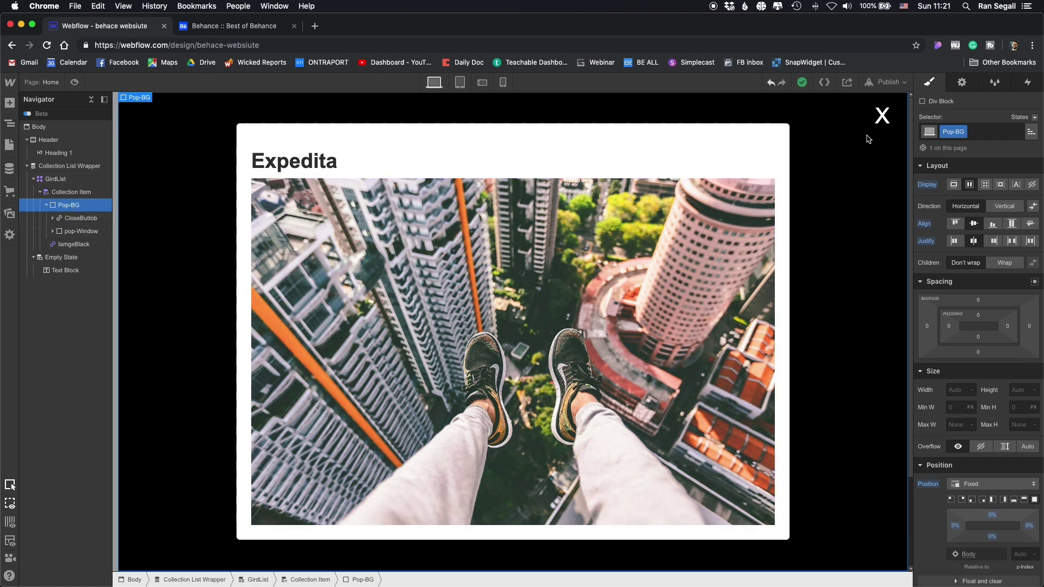
click(891, 115)
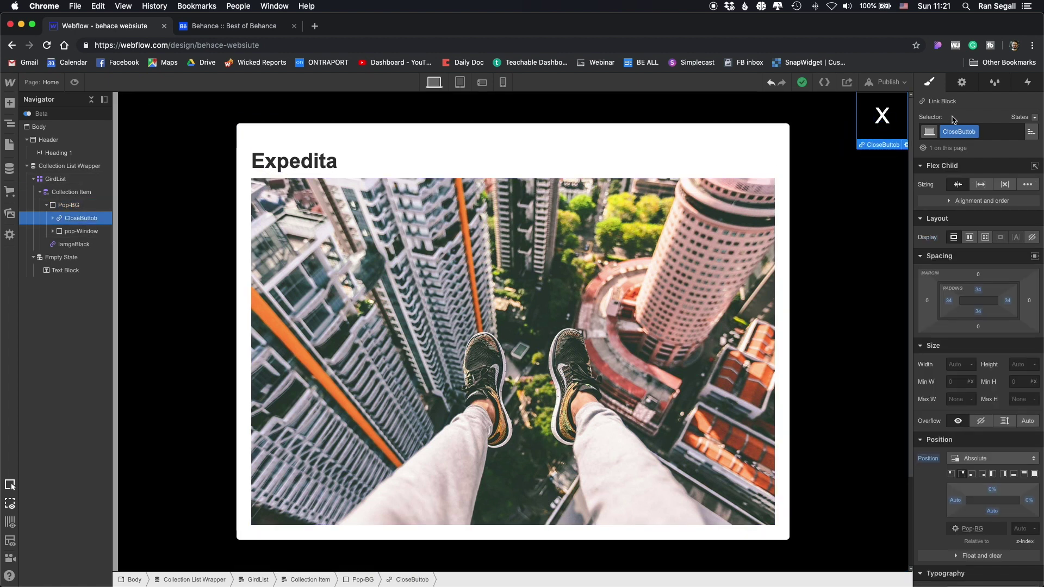
Step: Add a mouse-click trigger that starts a new timed animation named ClosePopup
click(1030, 86)
click(1036, 122)
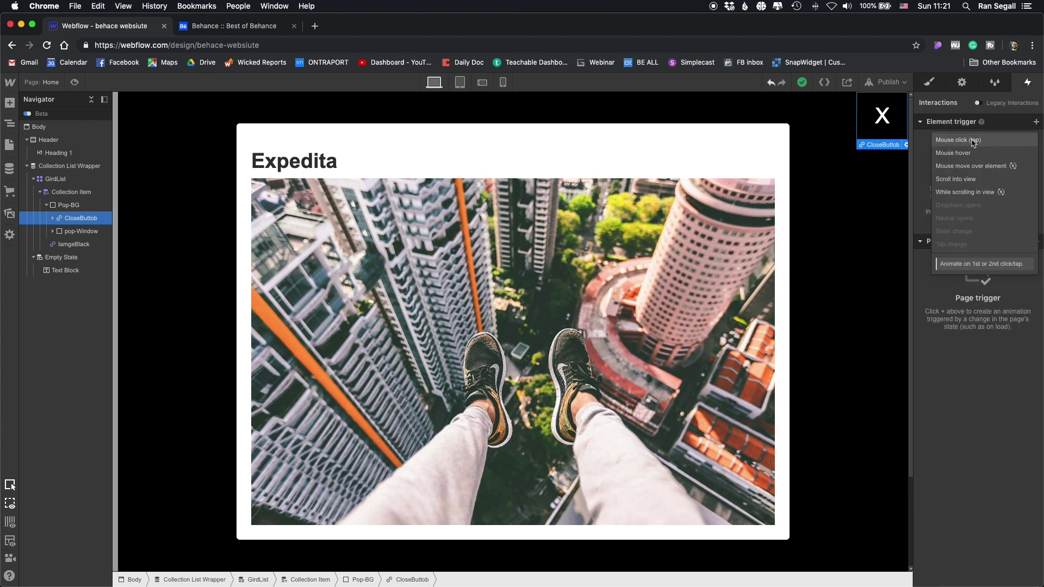
click(970, 139)
click(965, 181)
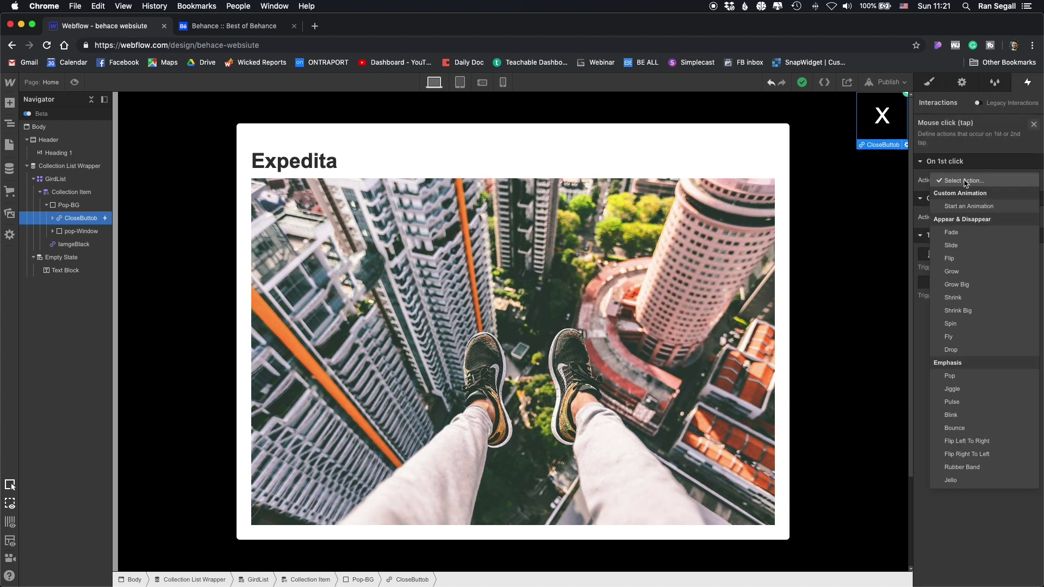
click(968, 212)
click(1033, 198)
click(973, 211)
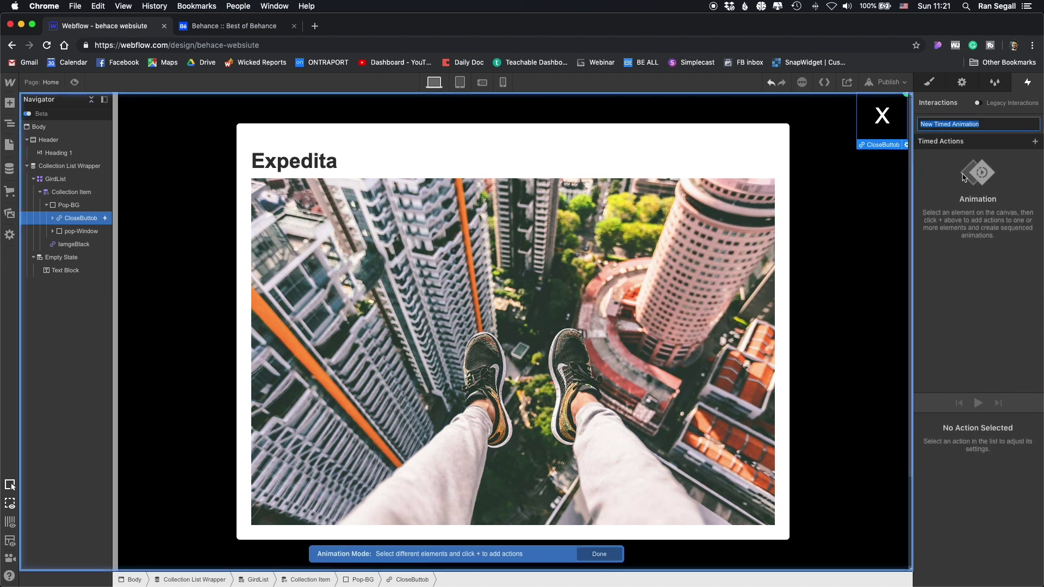
text(Close)
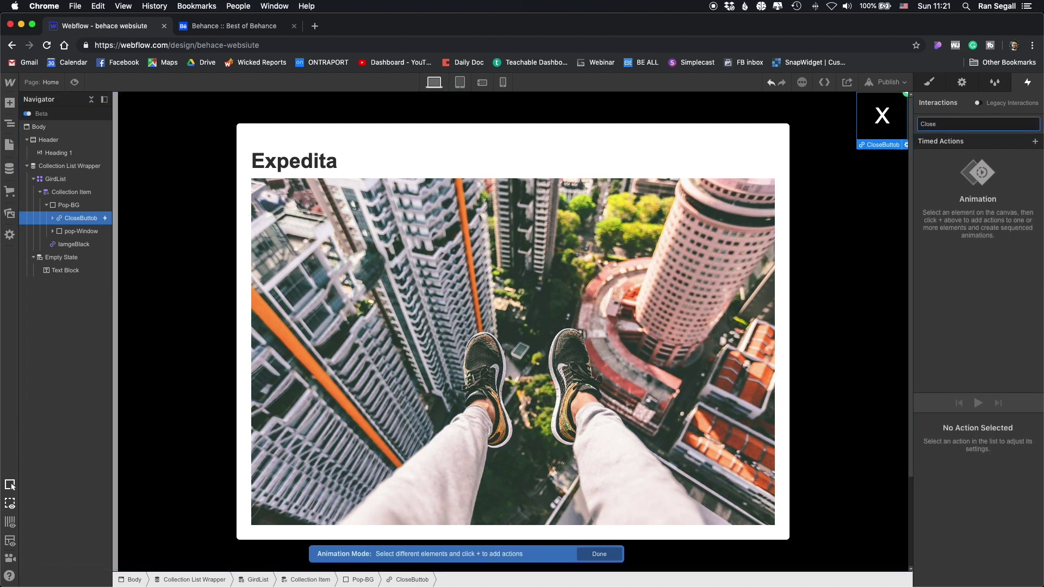
text(Popup)
key(Return)
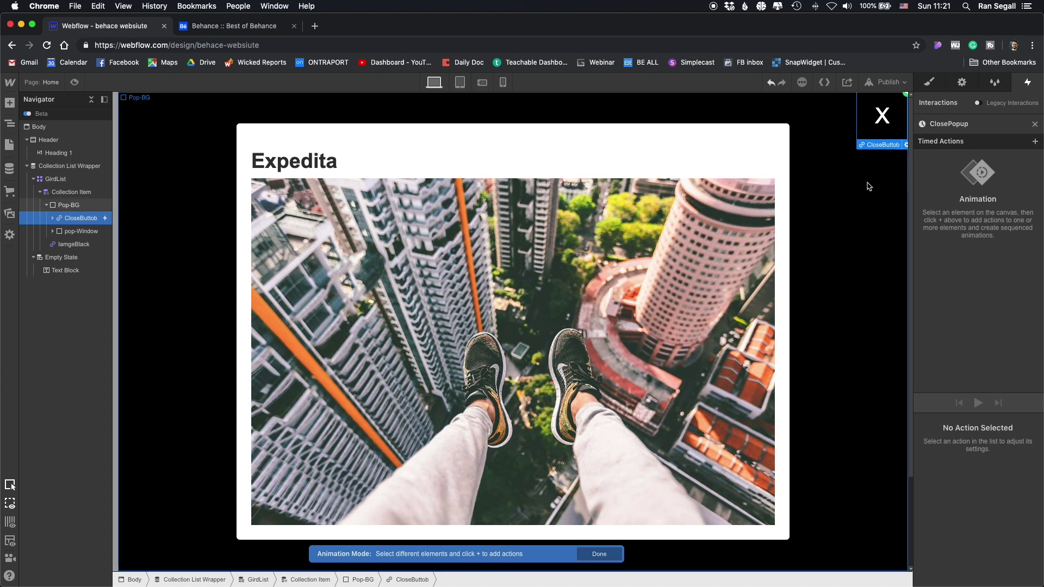
Step: Animate Pop-BG to 0 opacity, then add a Hide/Show action with display none
click(821, 150)
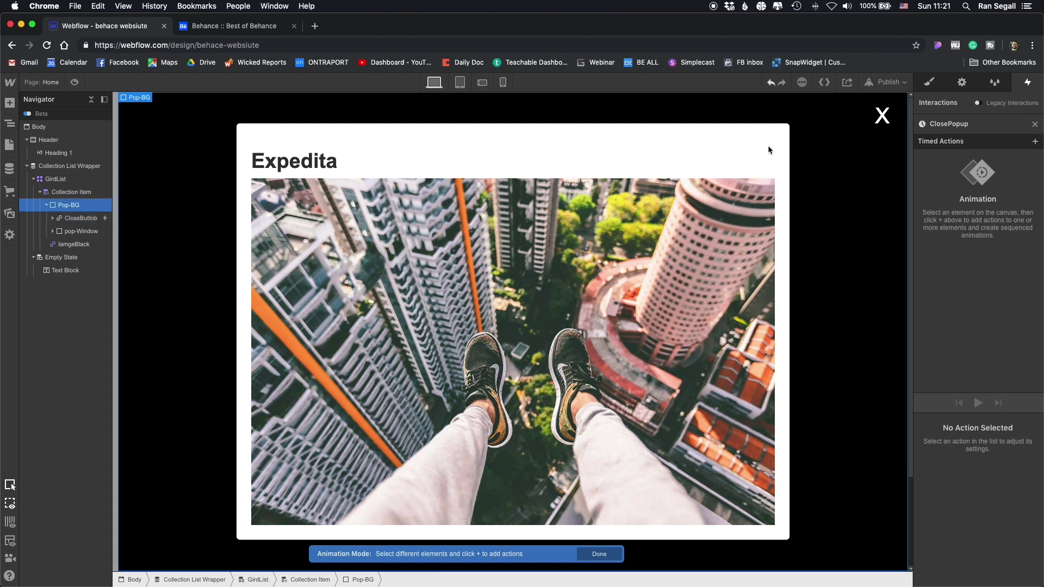
click(1035, 142)
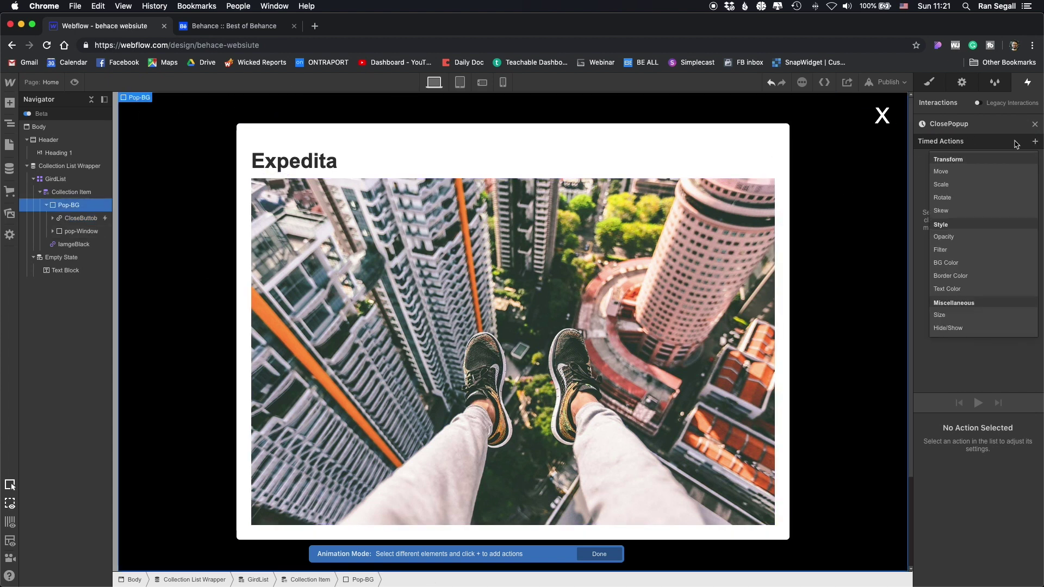
click(944, 237)
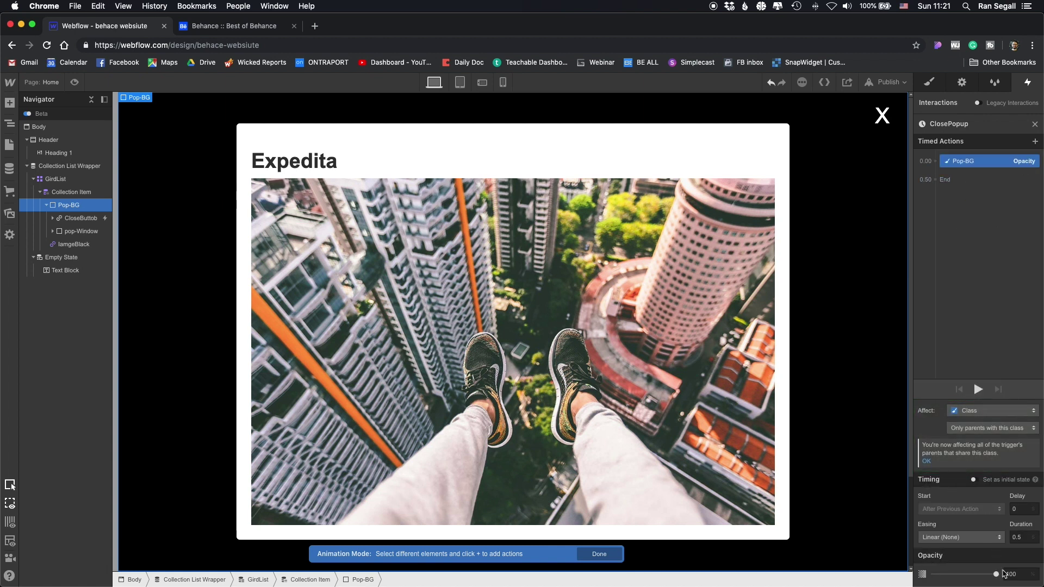
drag(996, 573, 947, 575)
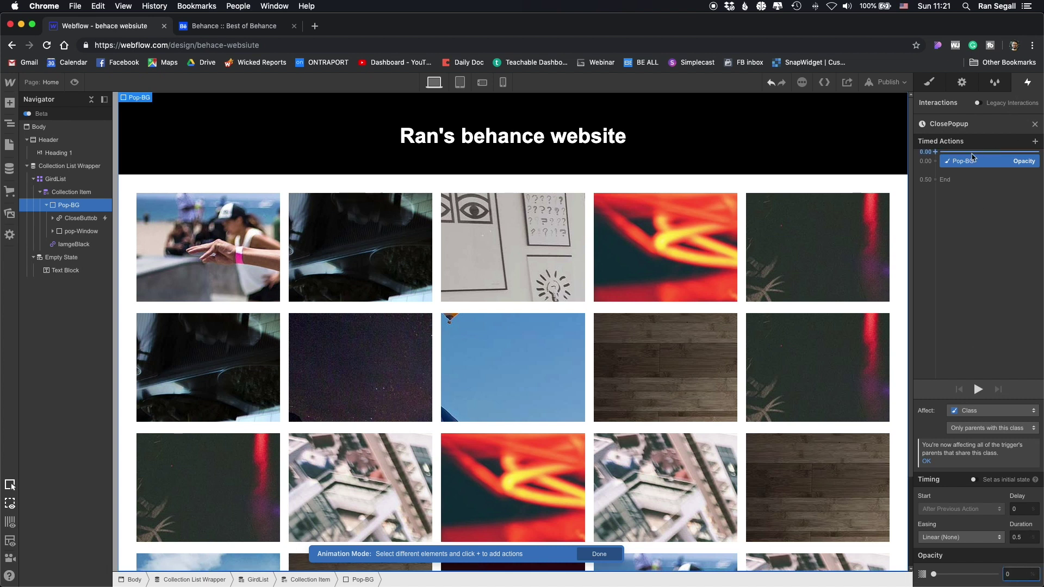
click(1035, 143)
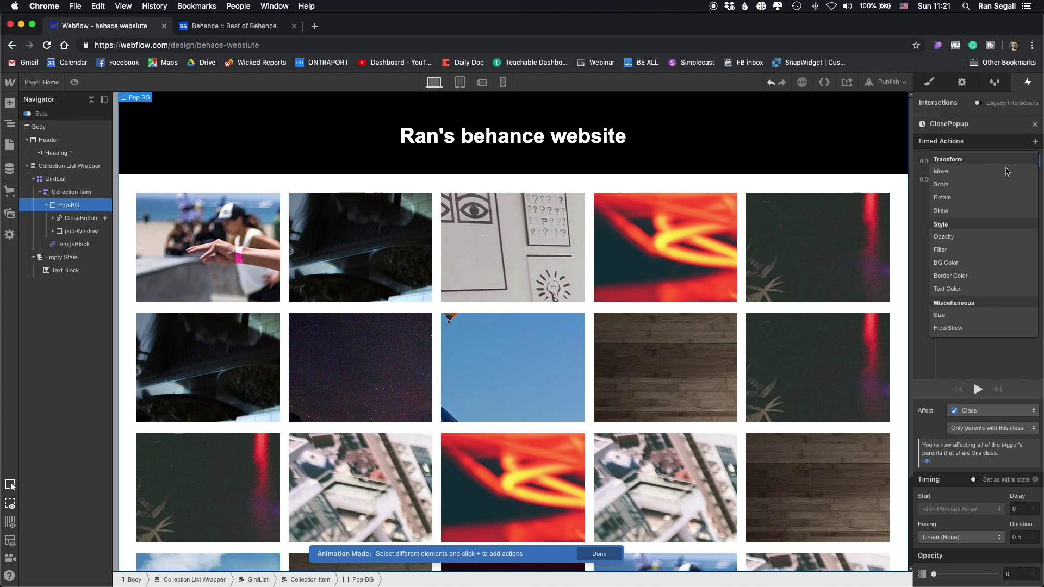
click(936, 327)
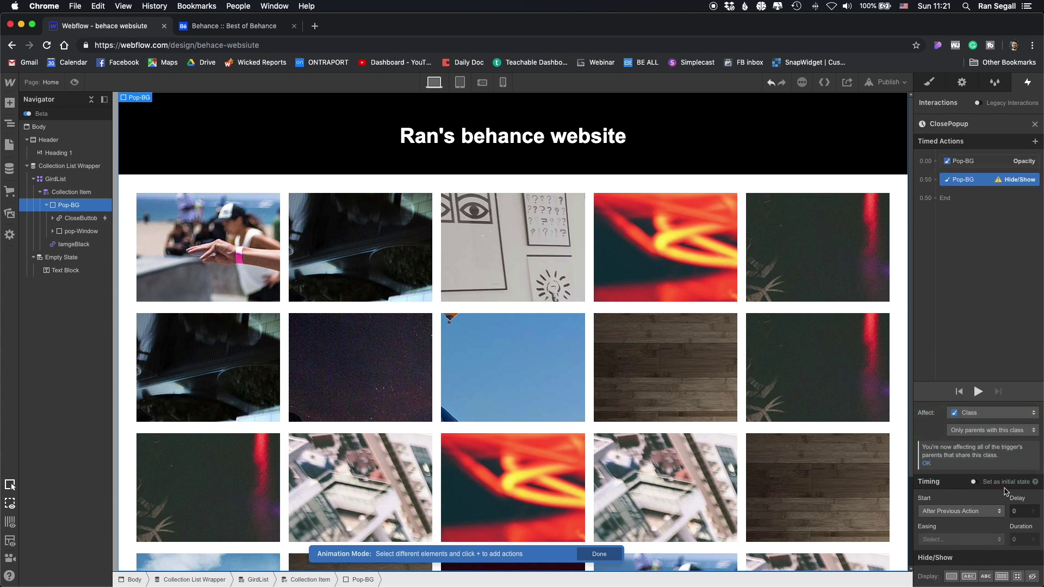
click(1032, 576)
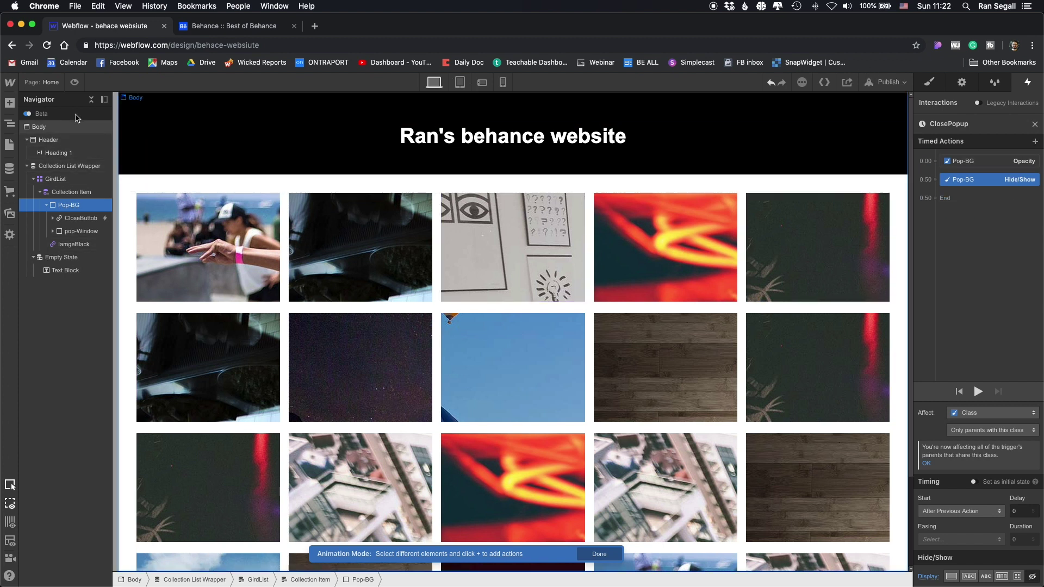
Step: Test in preview, close the ClosePopup editor, and style Pop-BG with display none and opacity 0
click(74, 82)
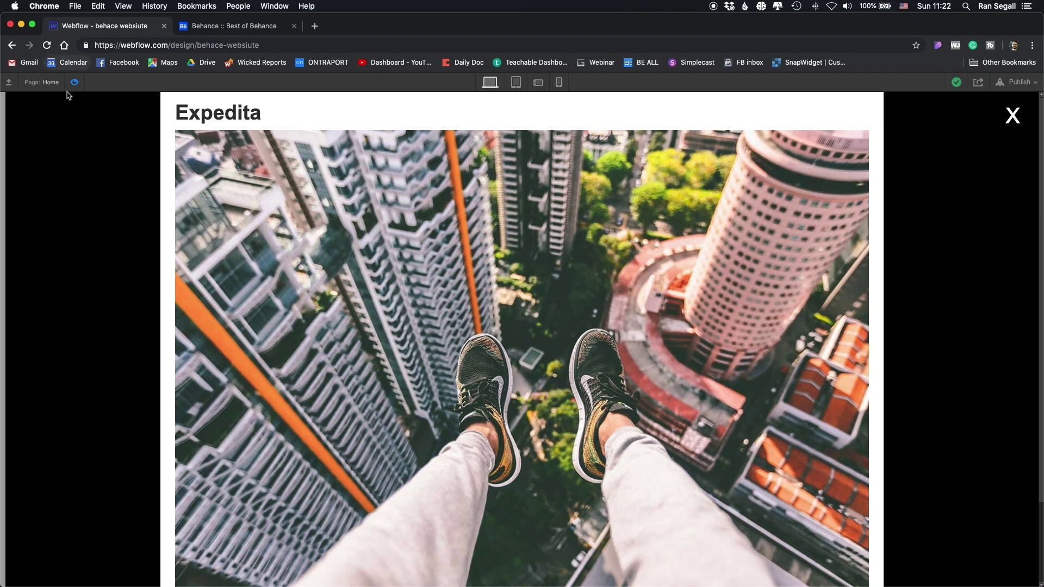
click(75, 83)
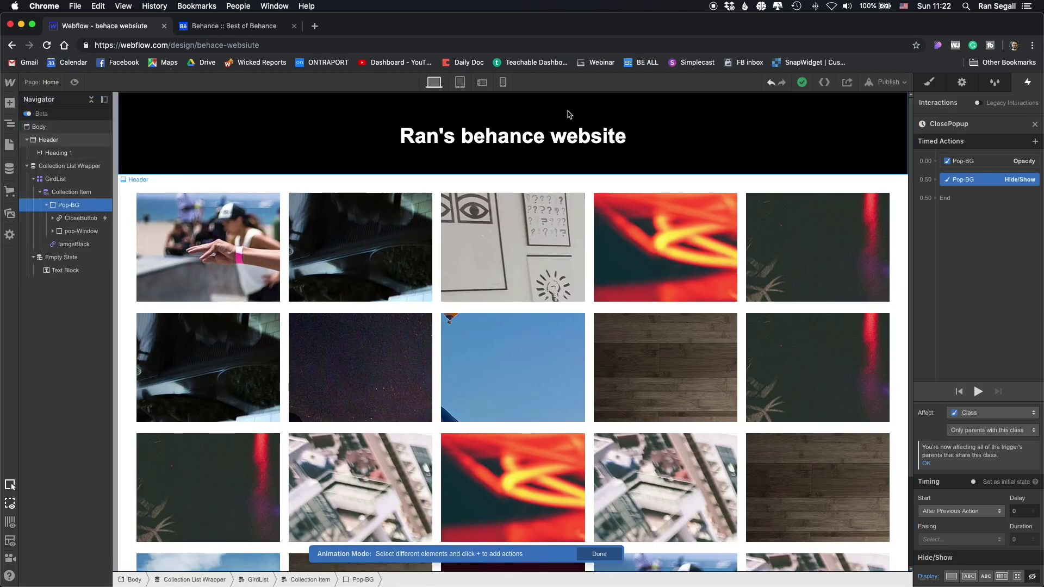
click(1034, 124)
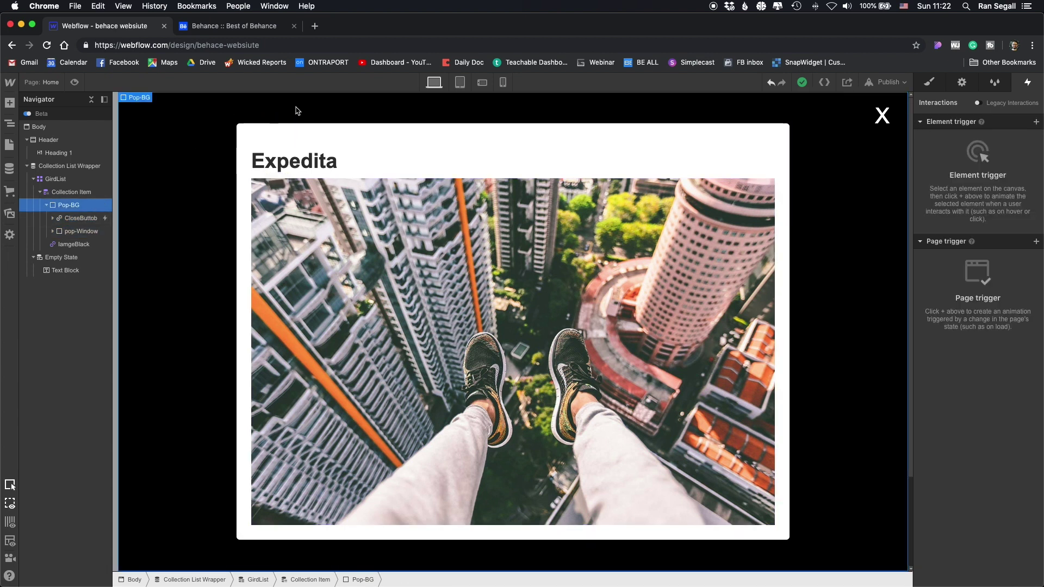
click(927, 82)
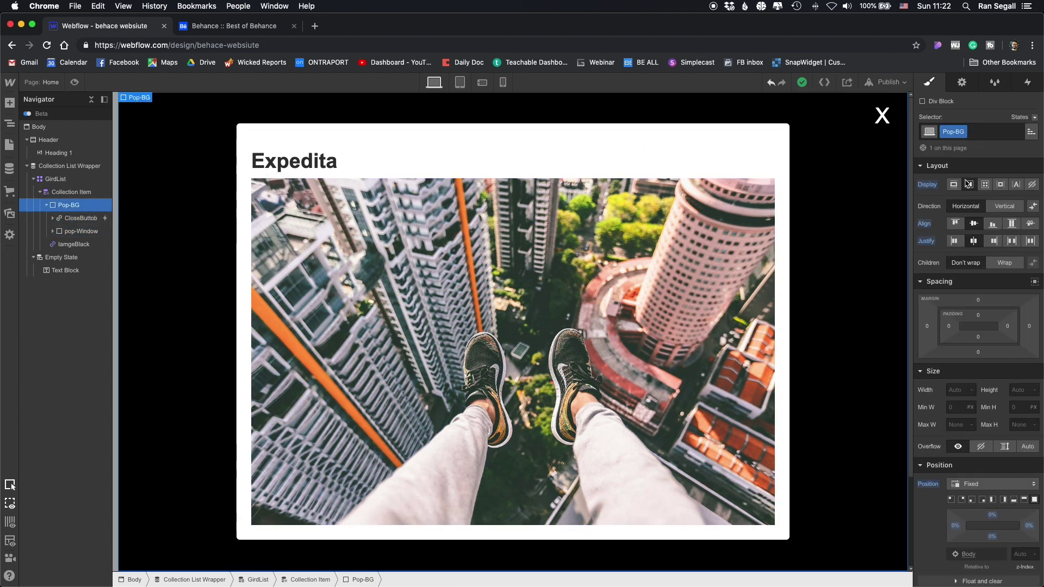
click(1032, 185)
scroll(1034, 530, down, 5)
drag(1001, 455, 891, 456)
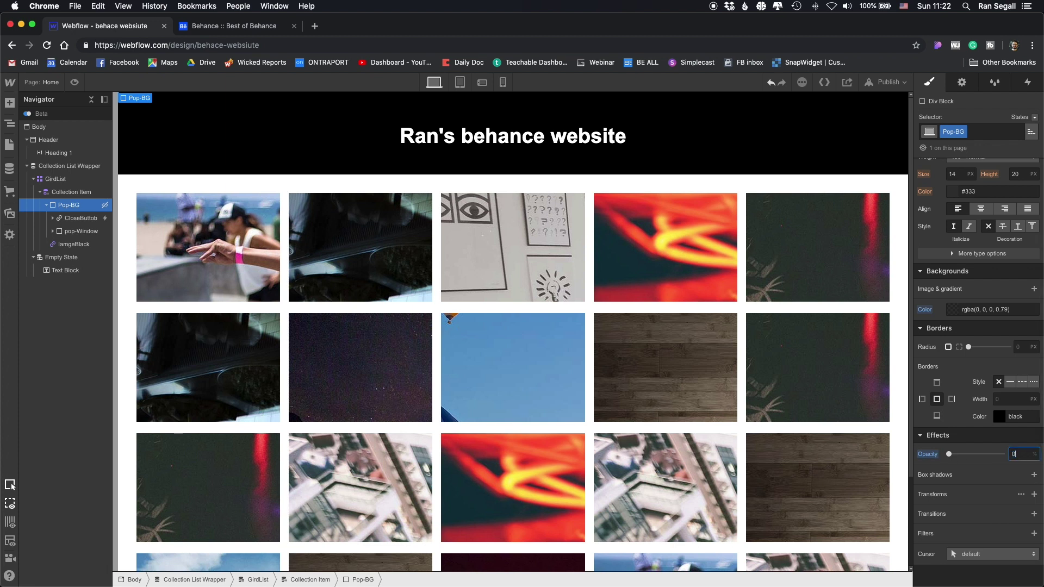
Step: Give the first grid image's link a new mouse-click (tap) trigger
click(233, 151)
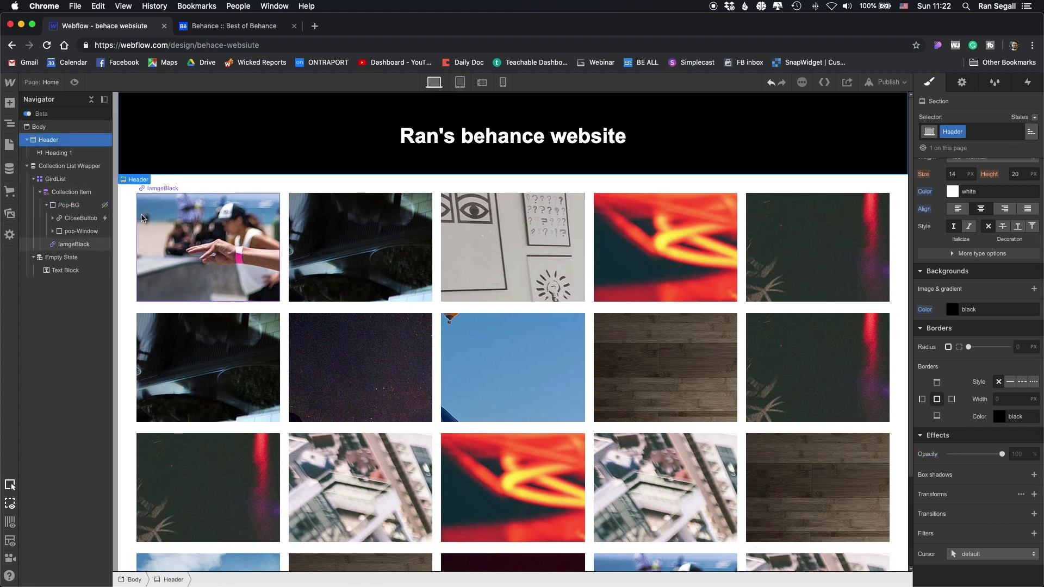
click(184, 231)
click(48, 206)
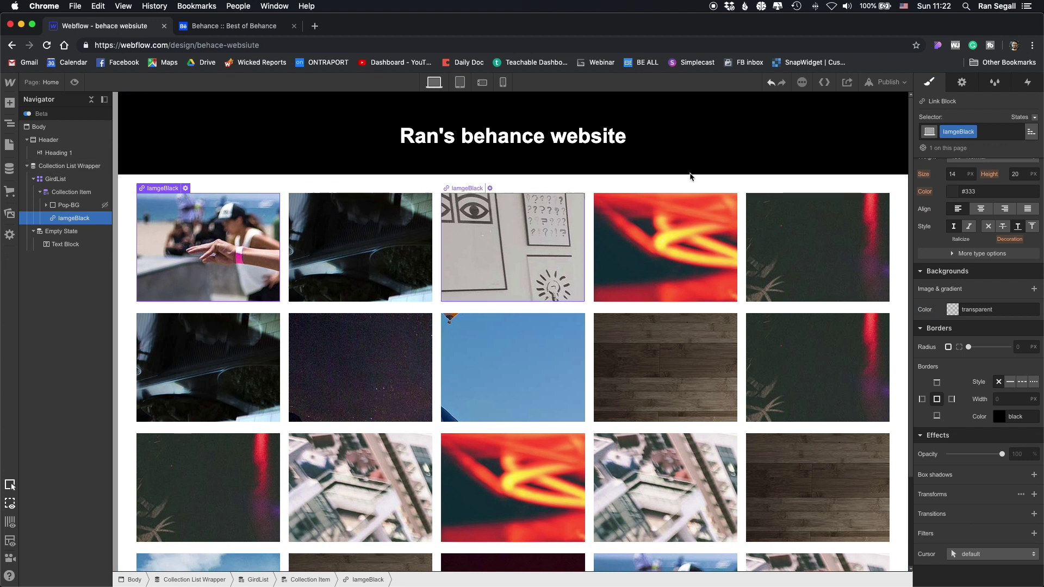
click(1027, 82)
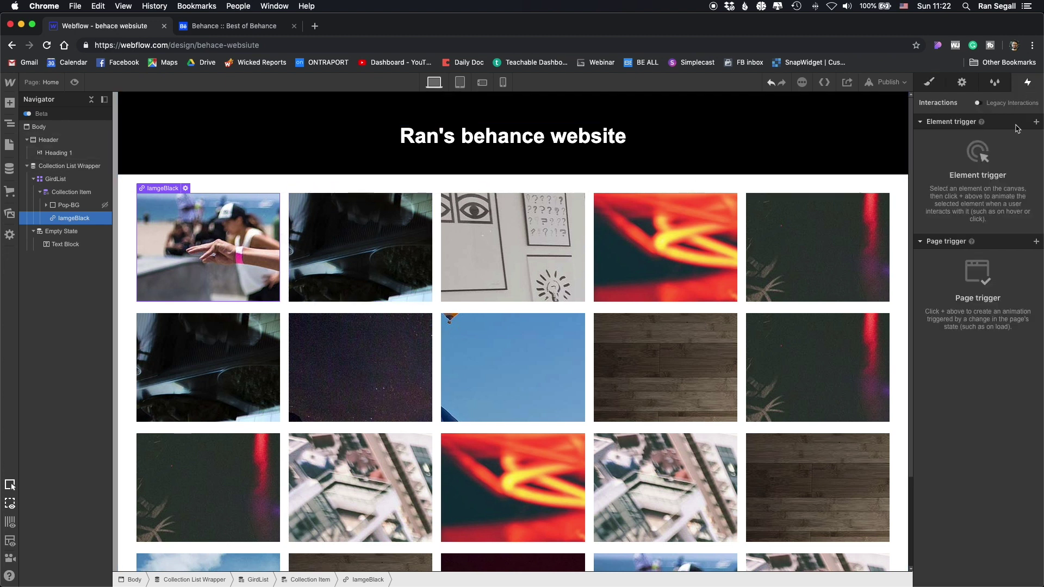
click(1037, 123)
click(973, 140)
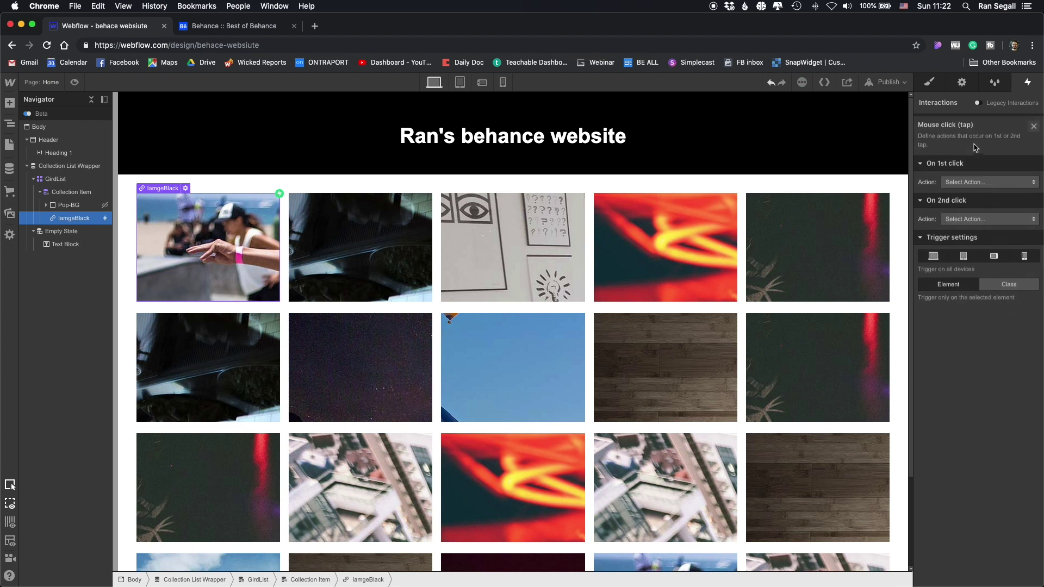
Step: Make the first click start a new timed animation named ShowPopup
click(977, 183)
click(976, 205)
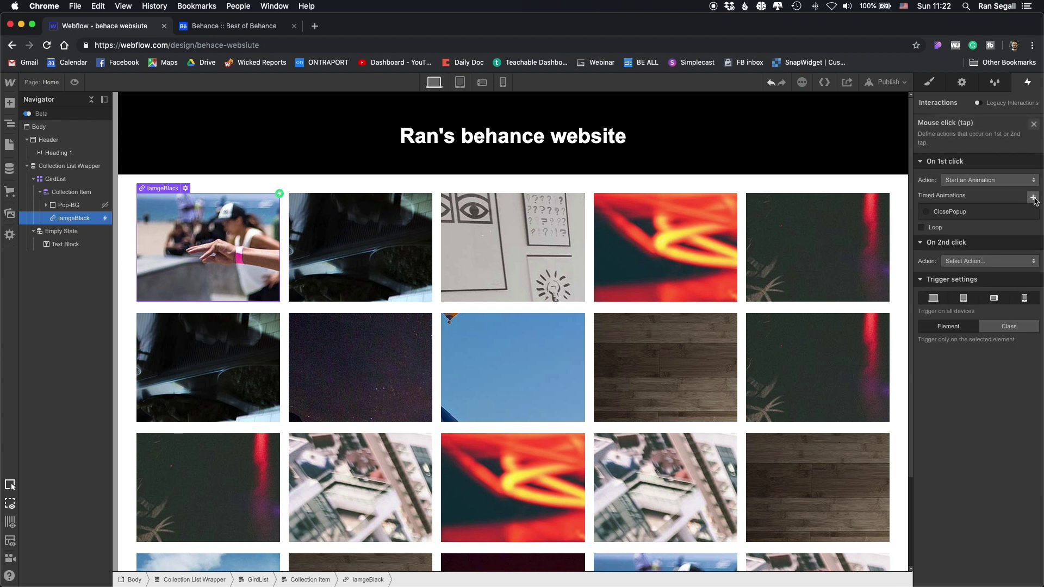
click(1033, 197)
text(Sh)
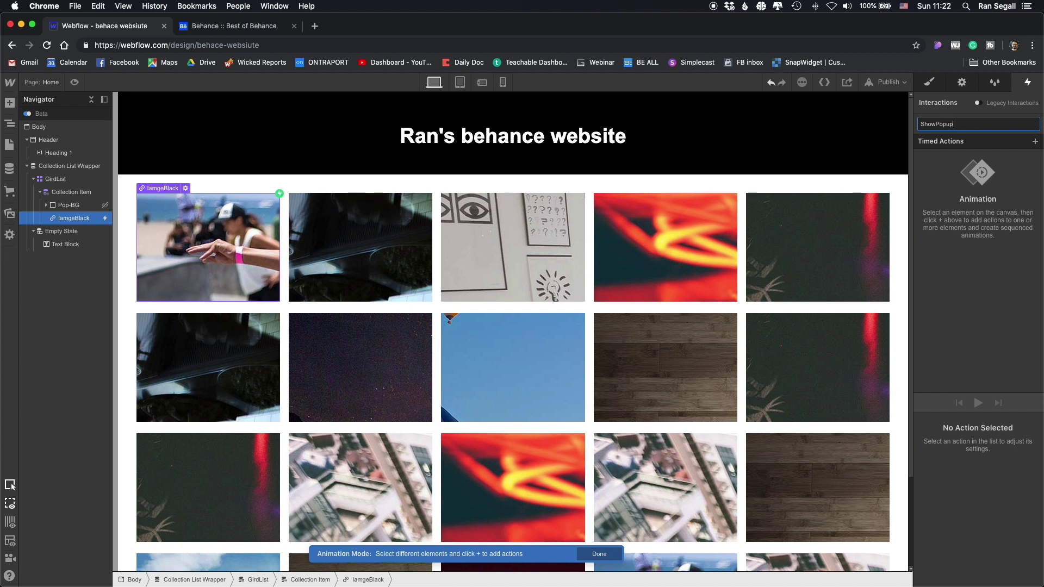
text(owPopup)
key(Return)
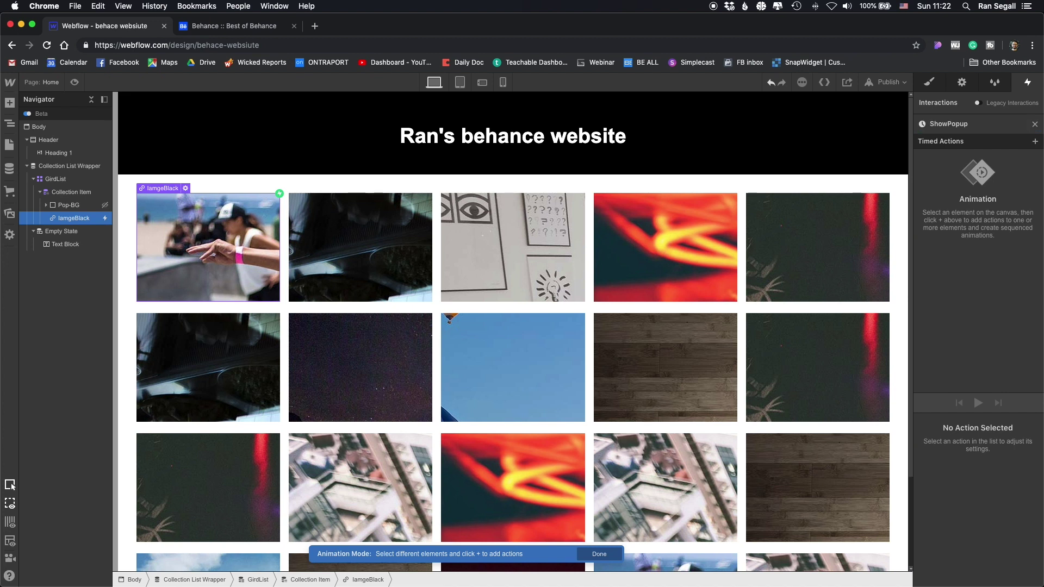
Step: Add initial-state Hide/Show and Opacity actions for Pop-BG in ShowPopup
click(69, 207)
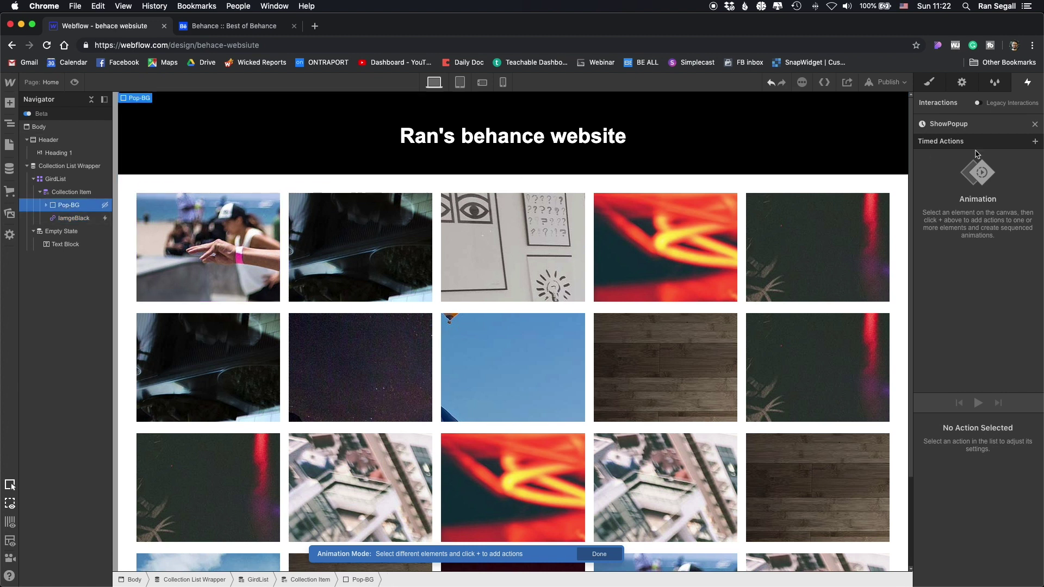
click(1035, 141)
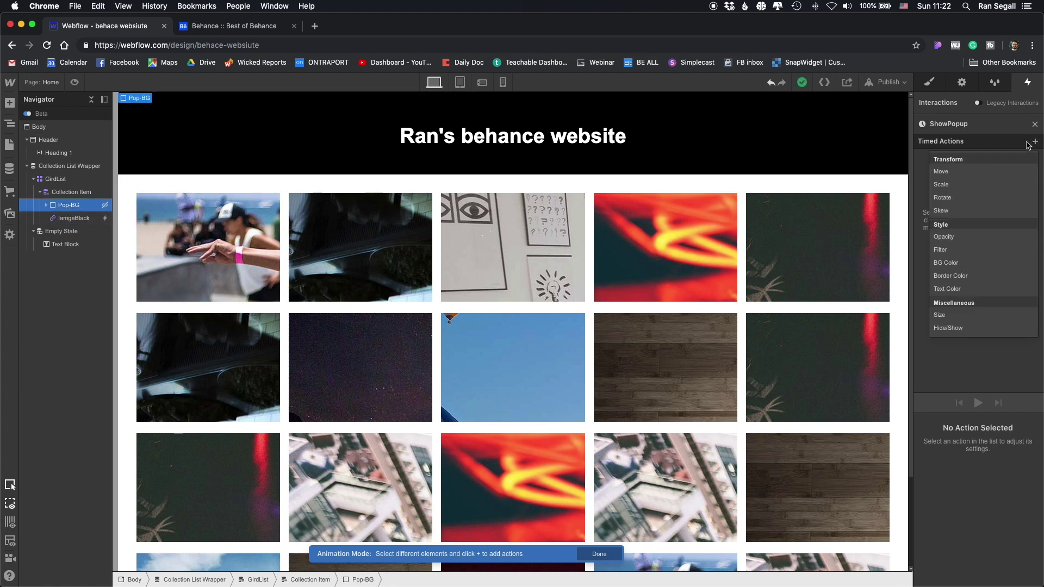
click(947, 328)
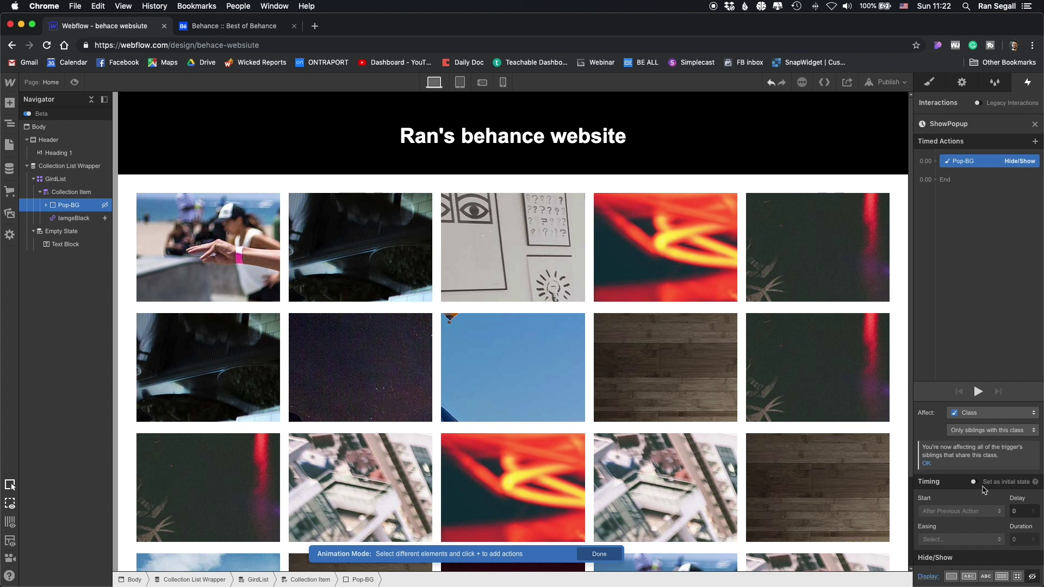
click(973, 482)
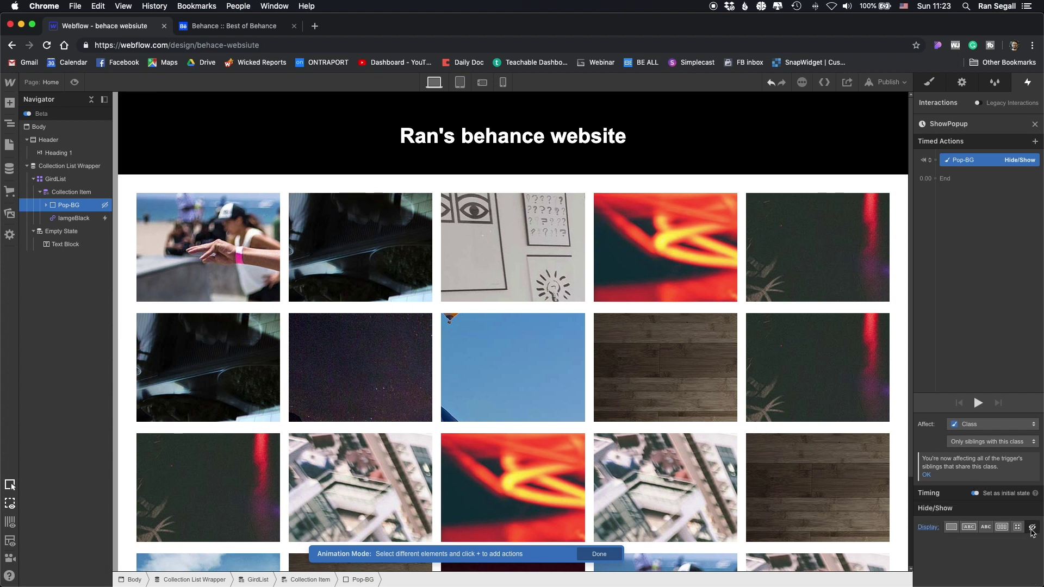
click(1034, 142)
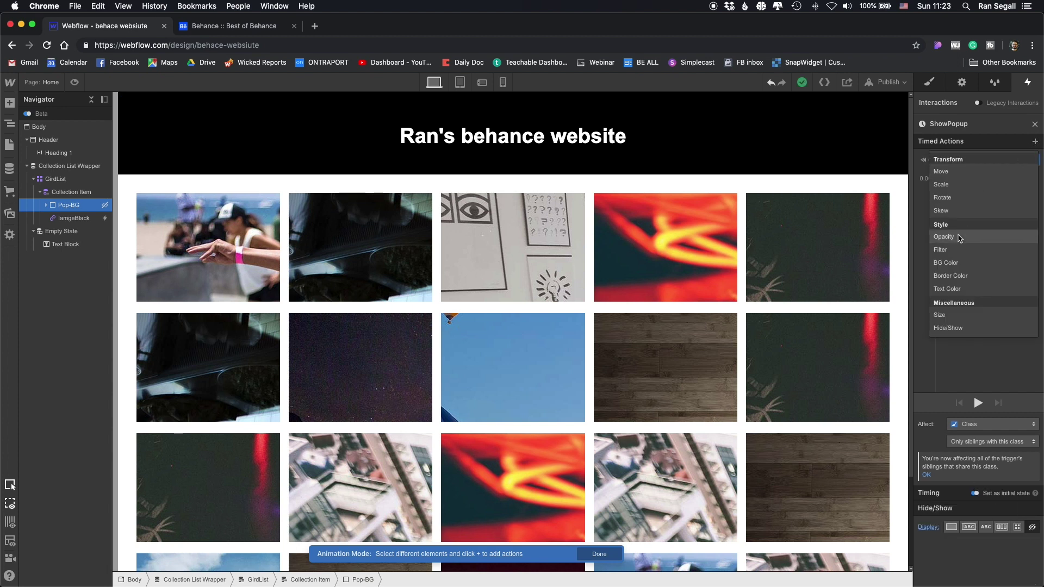
click(968, 237)
click(973, 480)
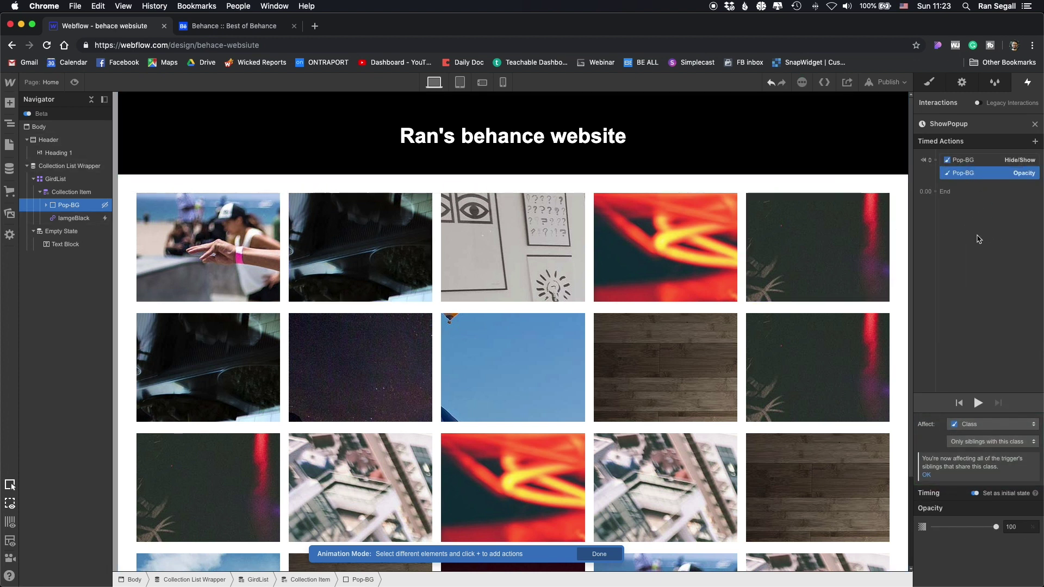
drag(987, 173, 1001, 175)
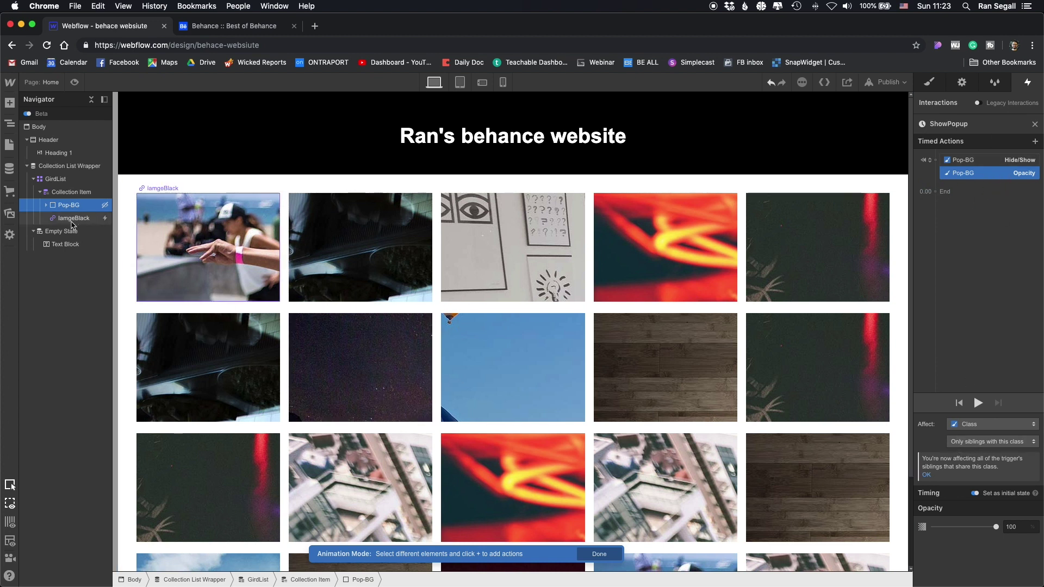
click(1033, 142)
Step: Add a Pop-BG show action that sets its display to flex
click(947, 328)
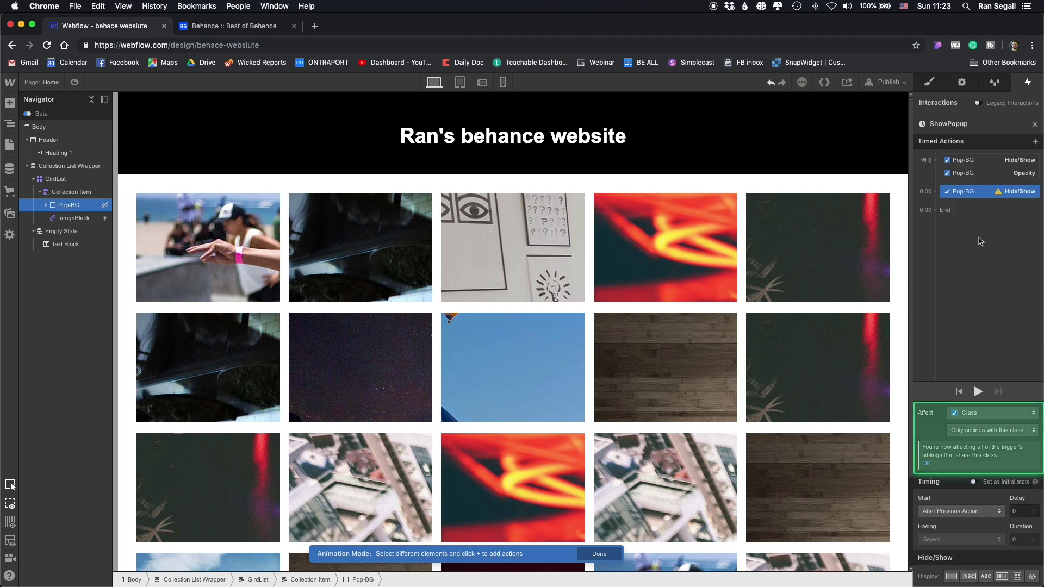
click(1000, 576)
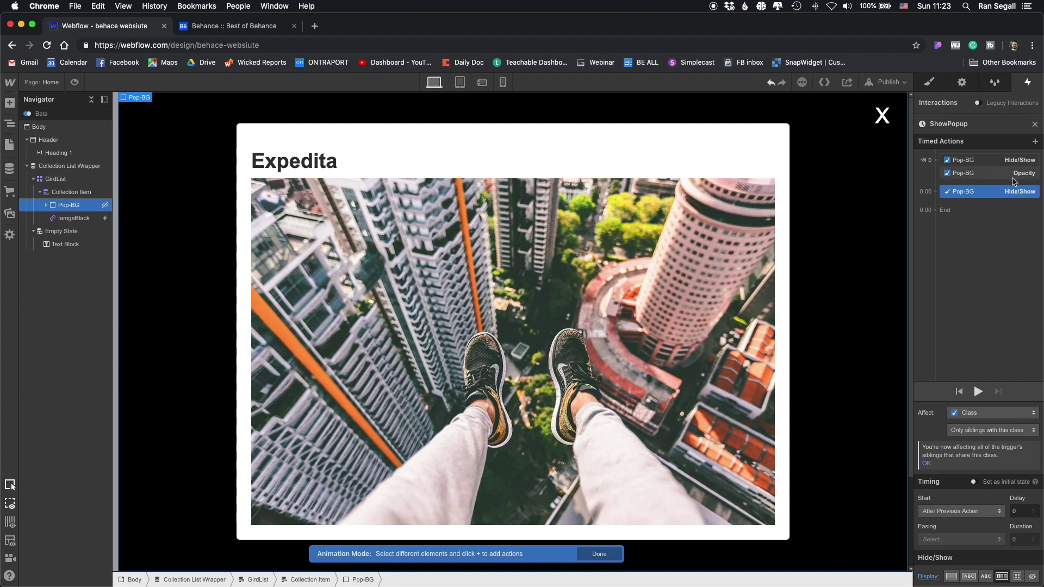
click(1007, 174)
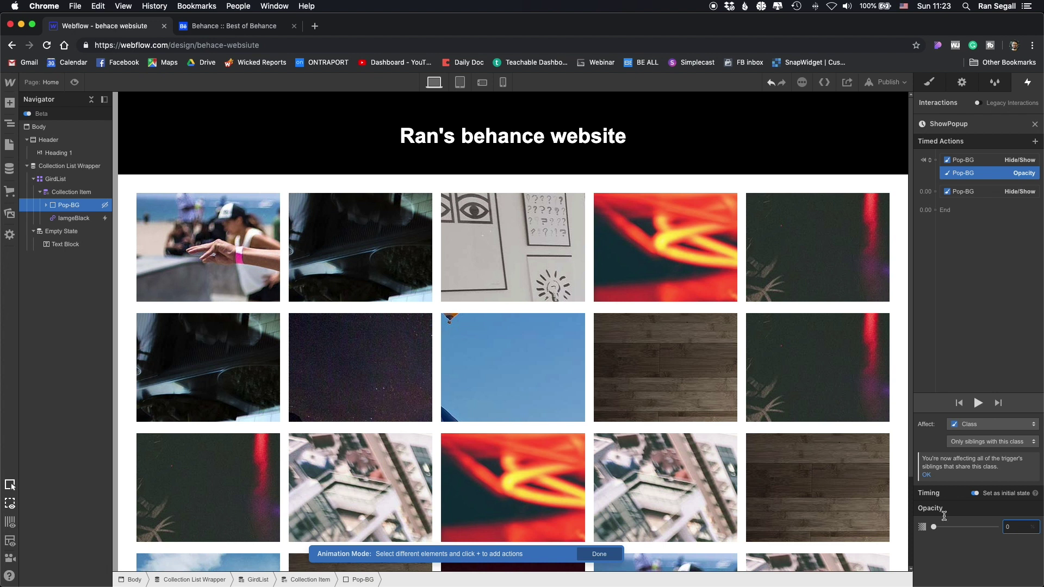
click(978, 191)
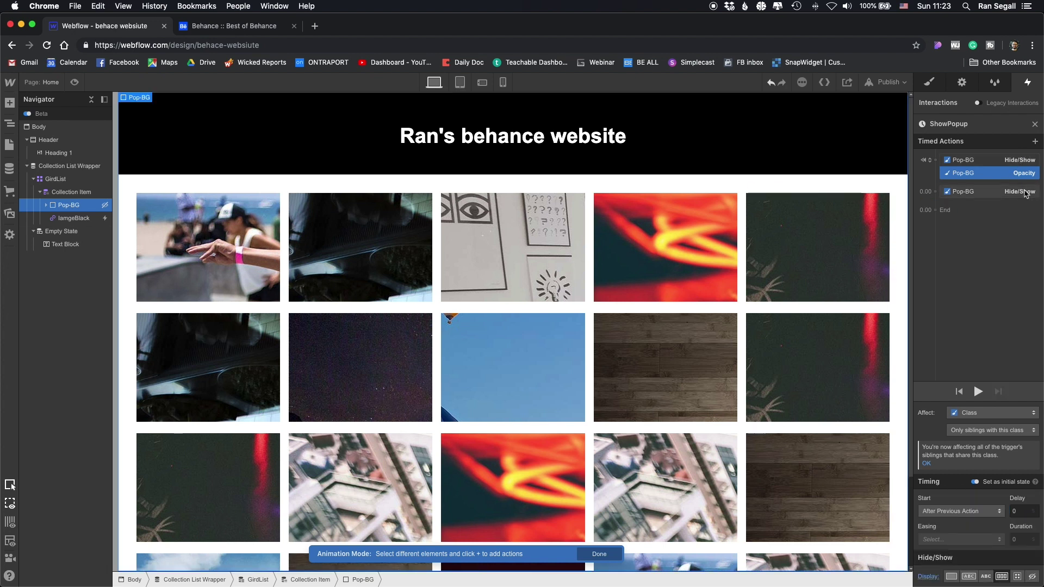
click(1029, 175)
Step: Add an Opacity action fading Pop-BG to 100% over 0.5 s, then preview the site
click(1035, 141)
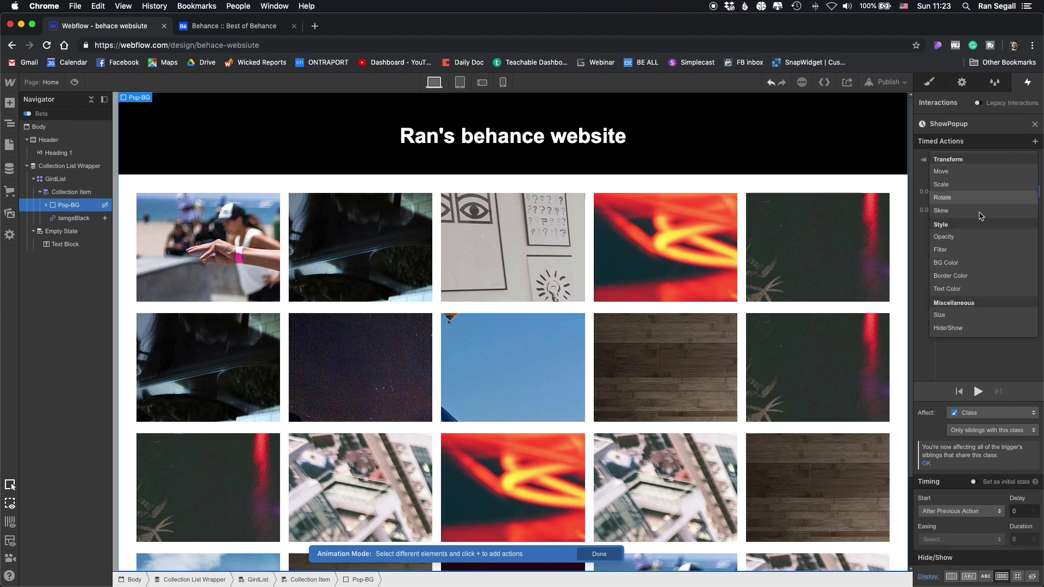
click(946, 236)
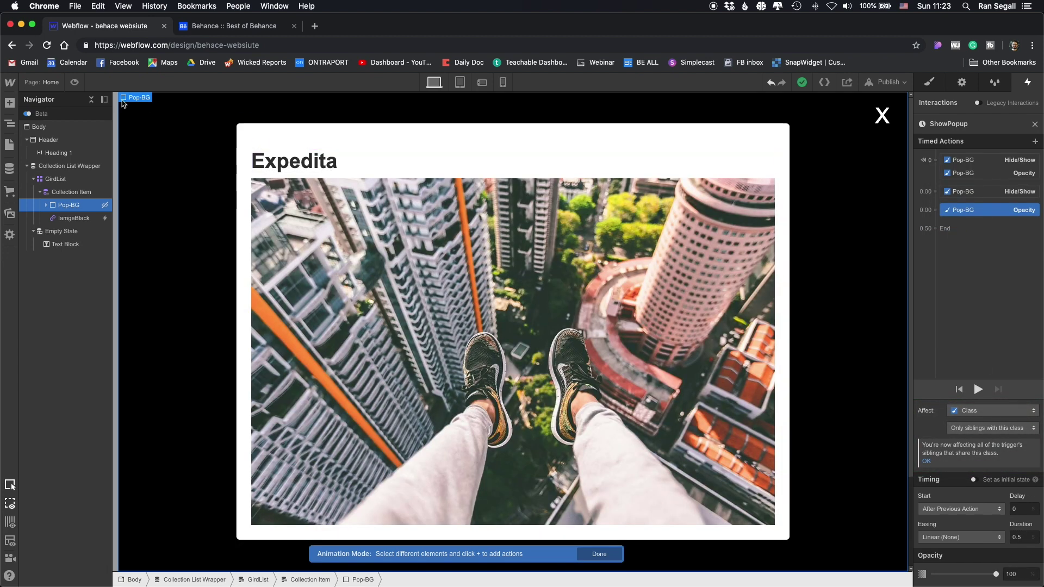
click(73, 82)
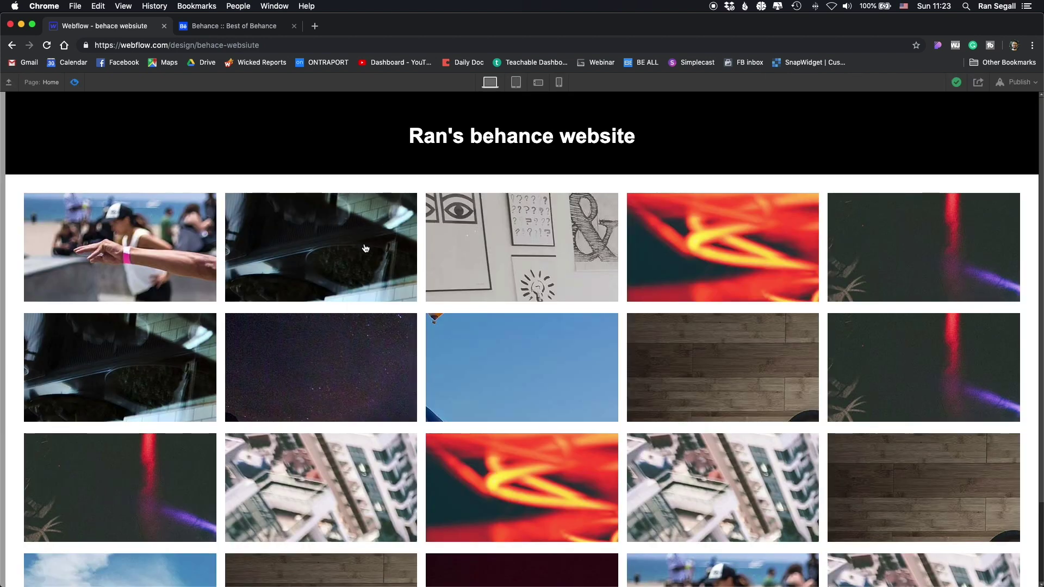
Step: Open and close the Quod, Explicabo Corrupti Eos, Quia Consequatur Libero and Nihil Nihil Saepe popups
click(180, 228)
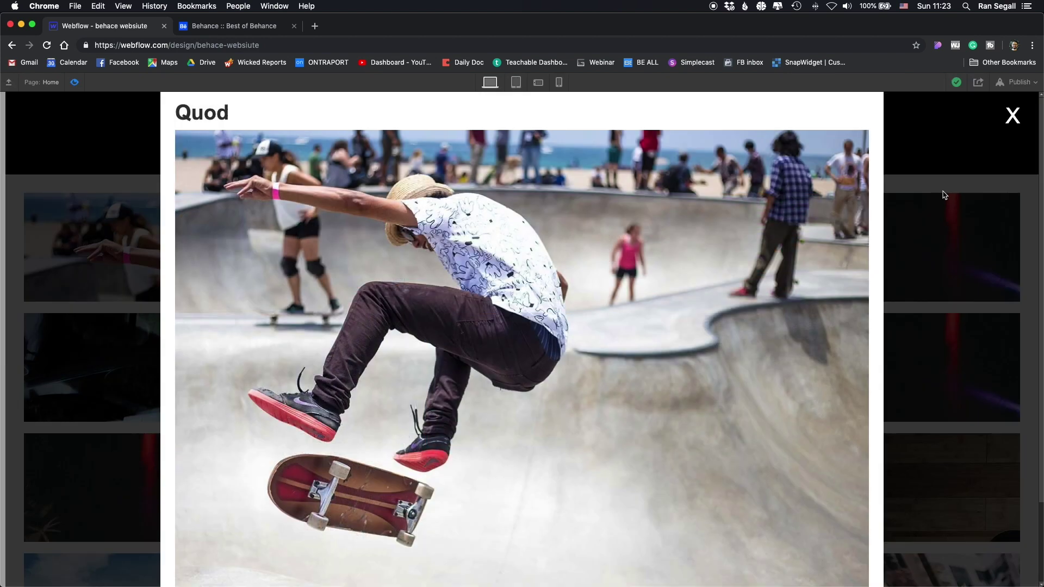
click(1014, 116)
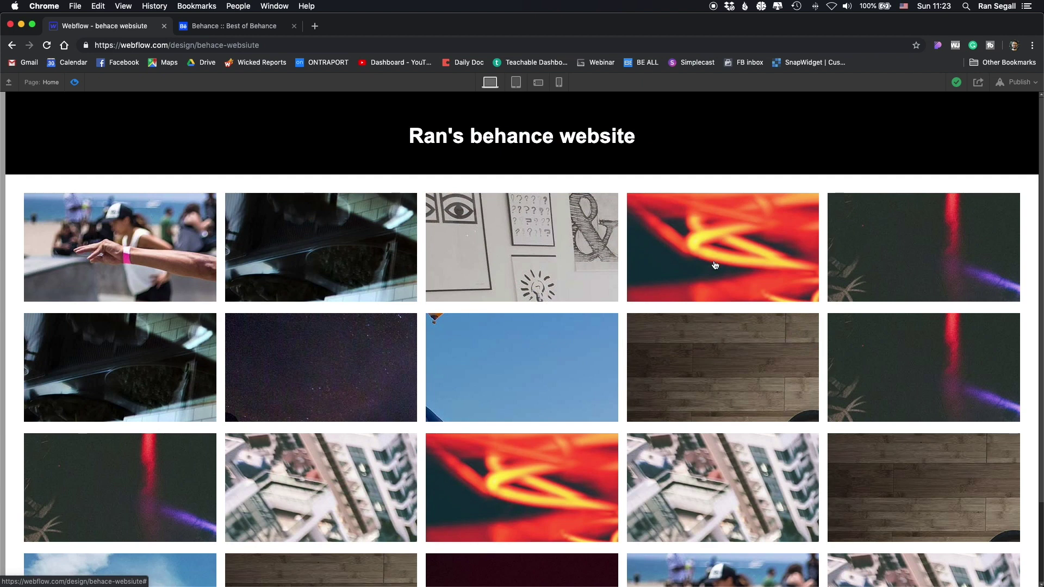
click(715, 265)
click(1014, 122)
scroll(288, 293, down, 2)
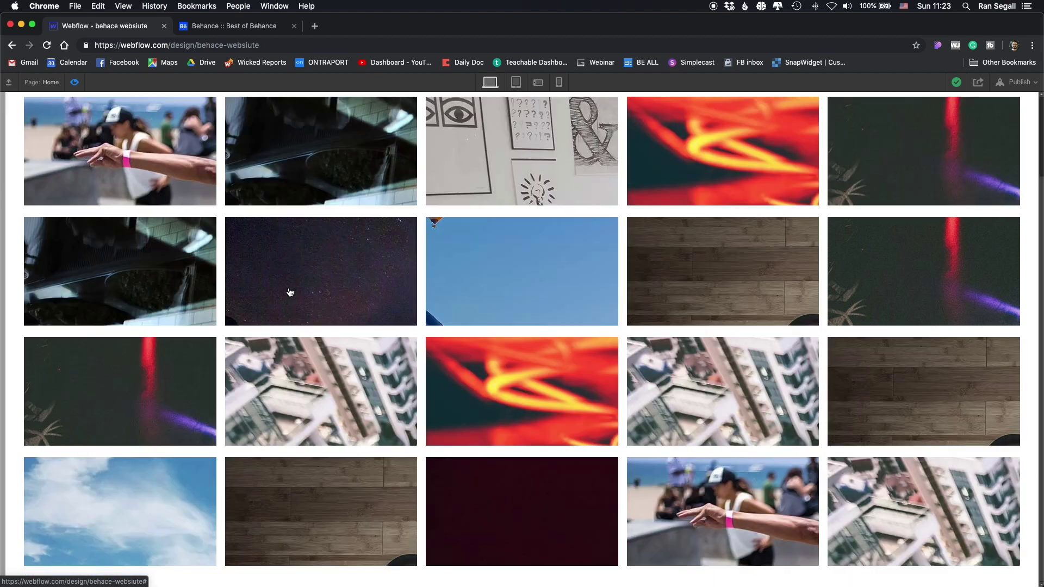
scroll(350, 366, up, 2)
click(348, 365)
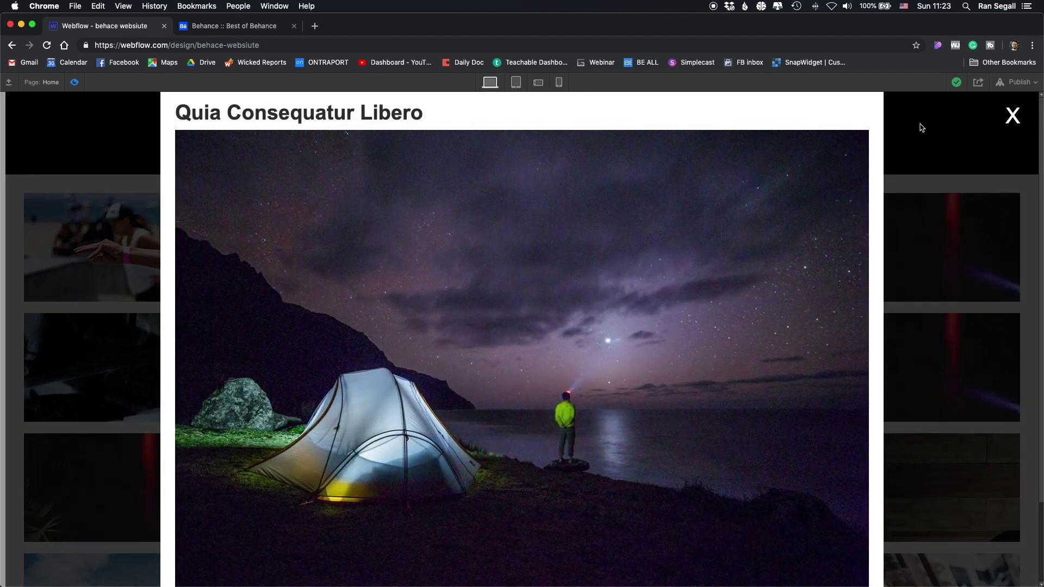
click(1012, 116)
click(485, 382)
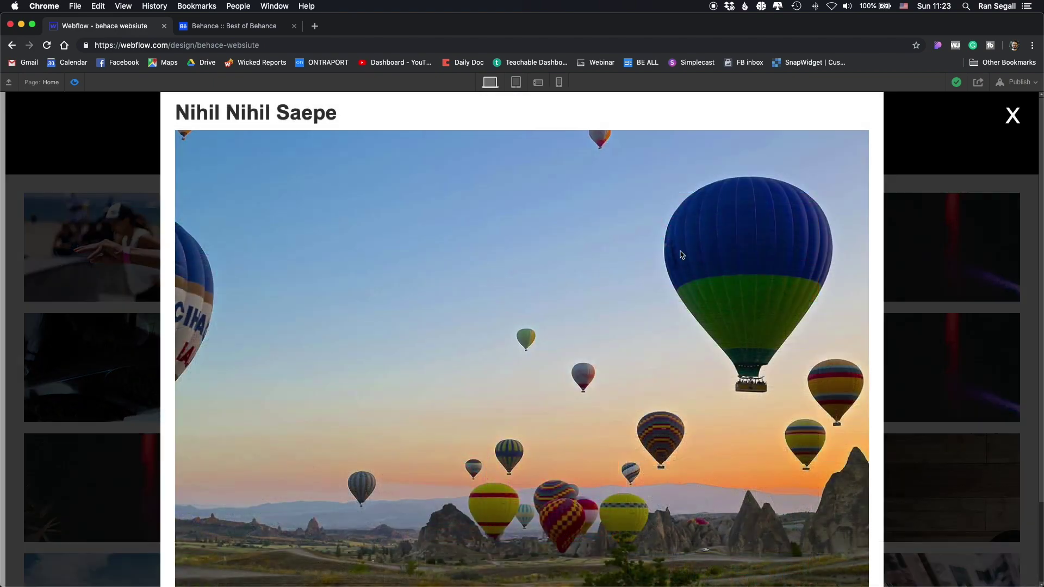
click(1012, 116)
Step: Open and close the Quo Dolorem Dignissimos popup twice, then exit preview
click(622, 230)
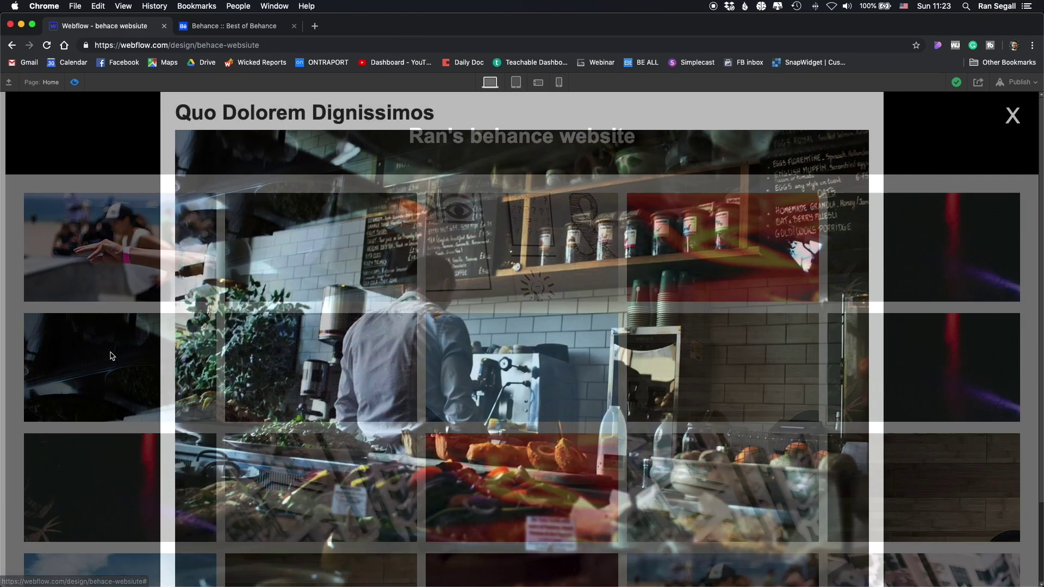
click(1013, 116)
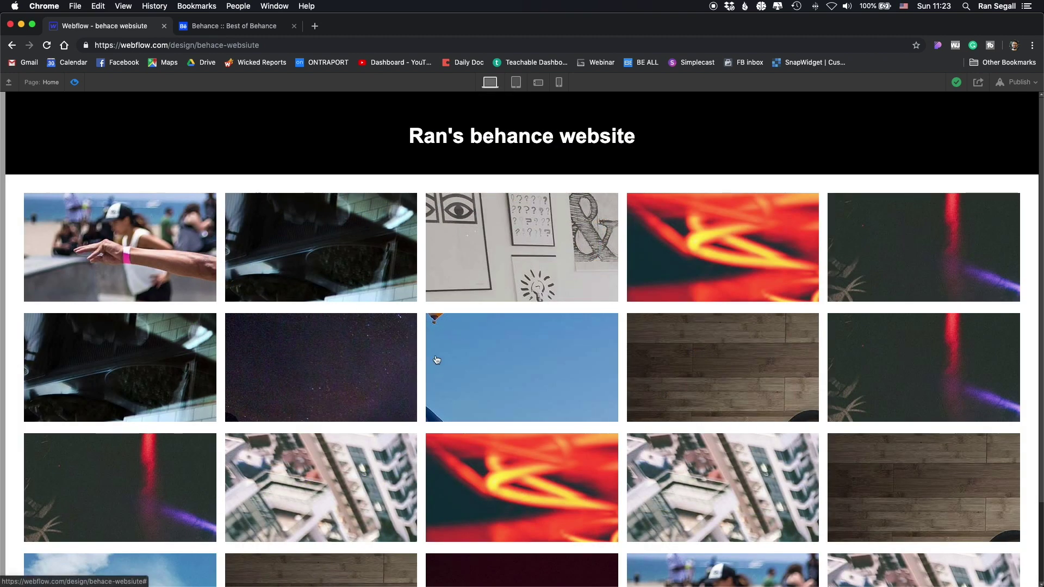
click(178, 373)
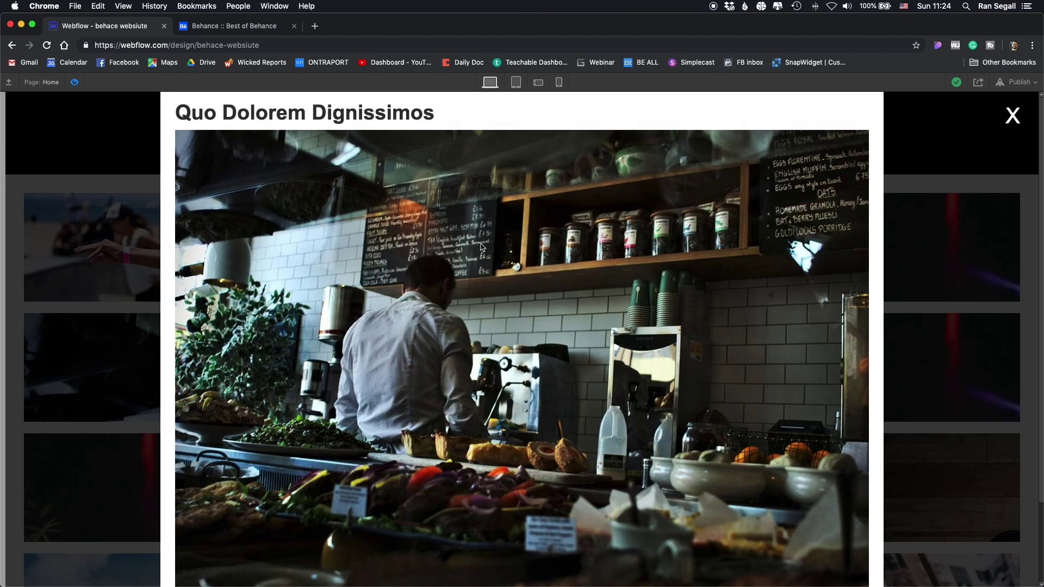
click(1014, 116)
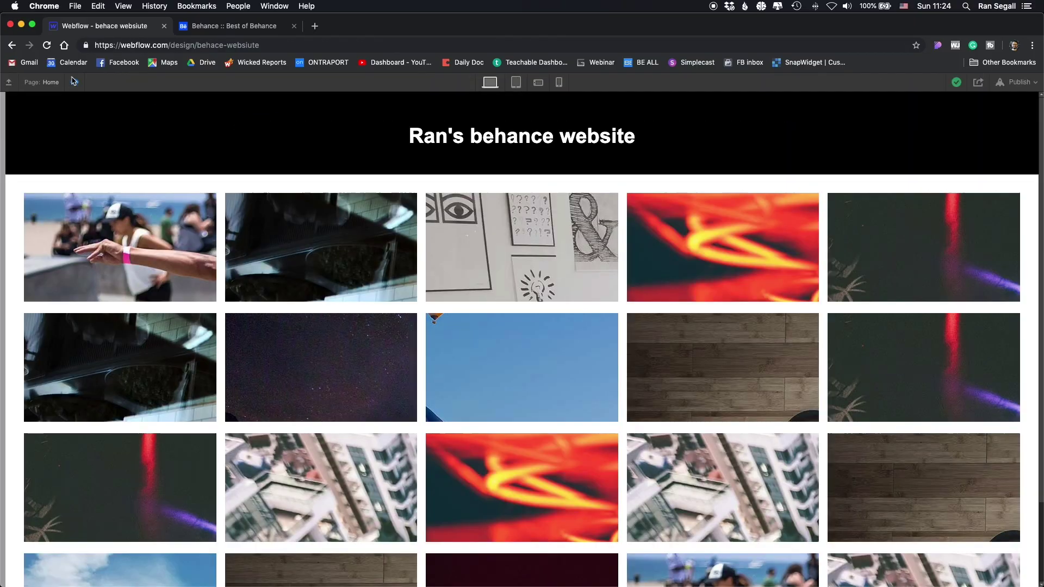
click(155, 266)
click(74, 82)
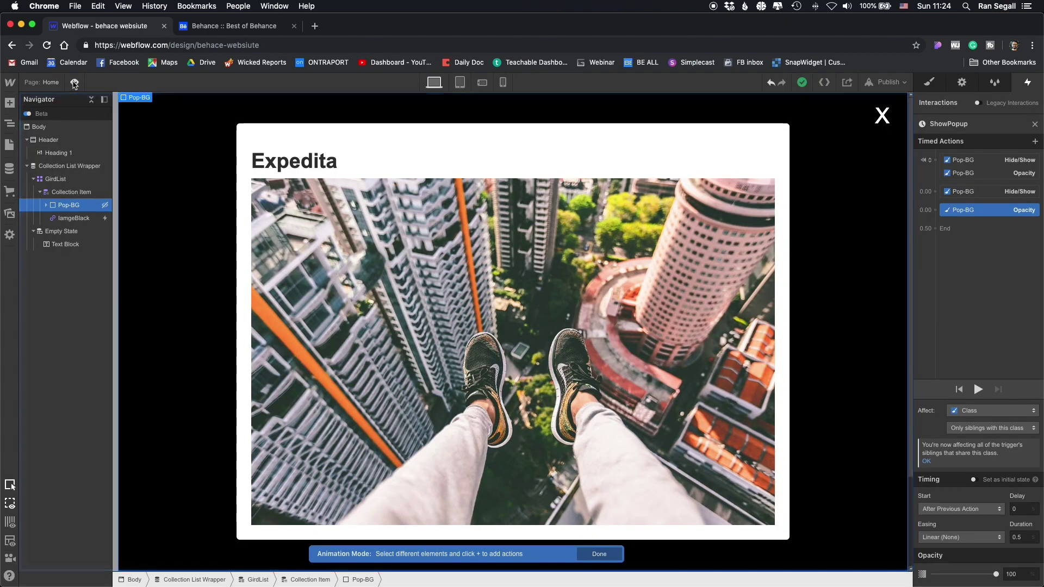
click(75, 82)
Step: Close the animation editor and increase the grid image links' border radius
click(76, 83)
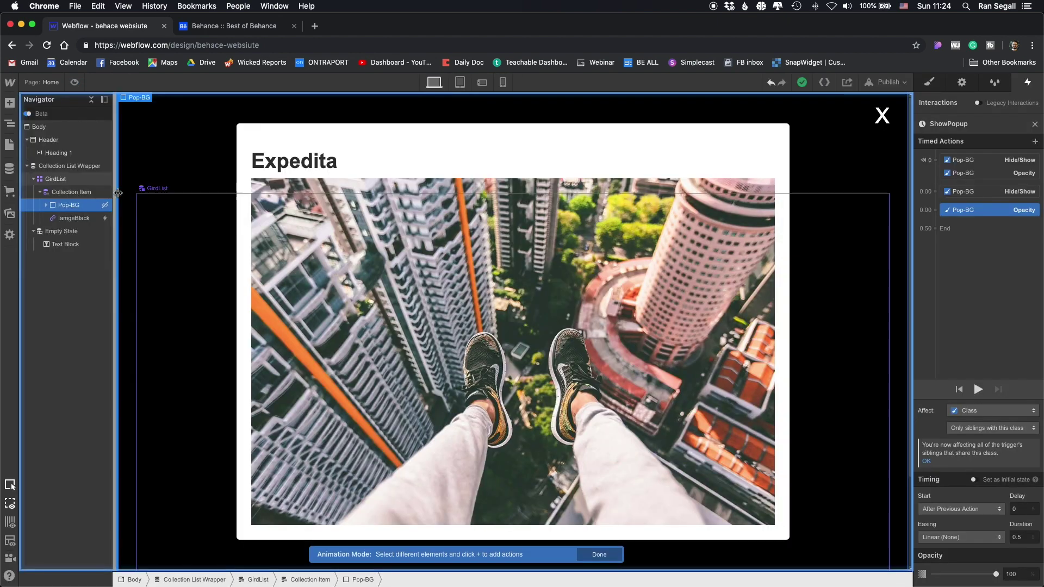
click(1035, 124)
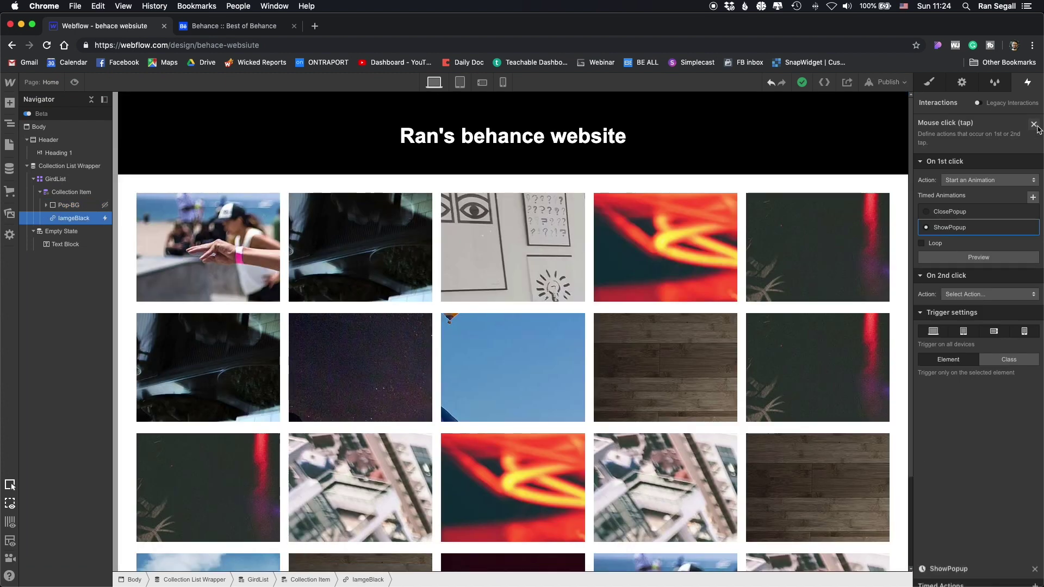
click(693, 221)
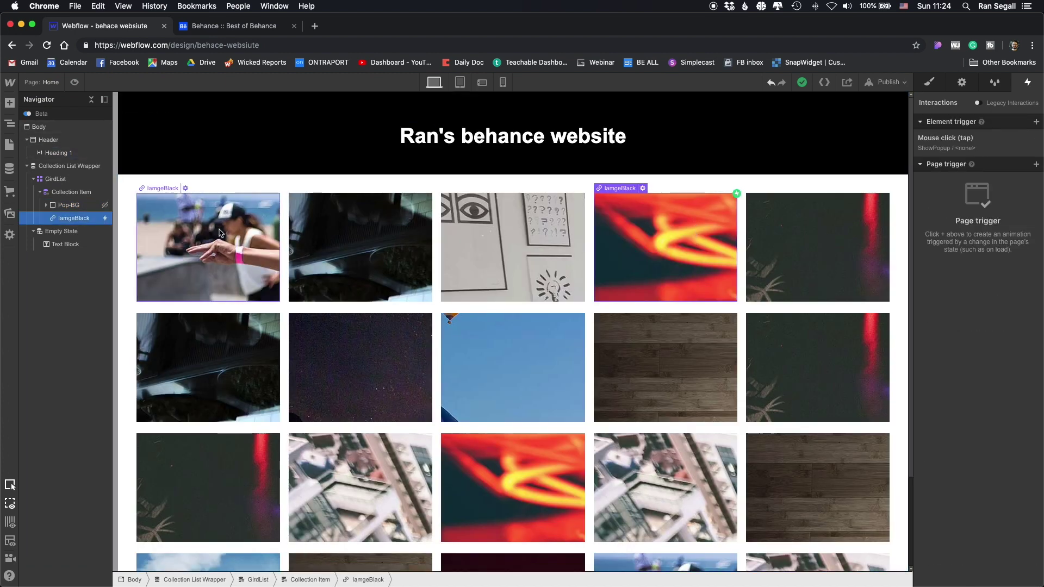
click(949, 85)
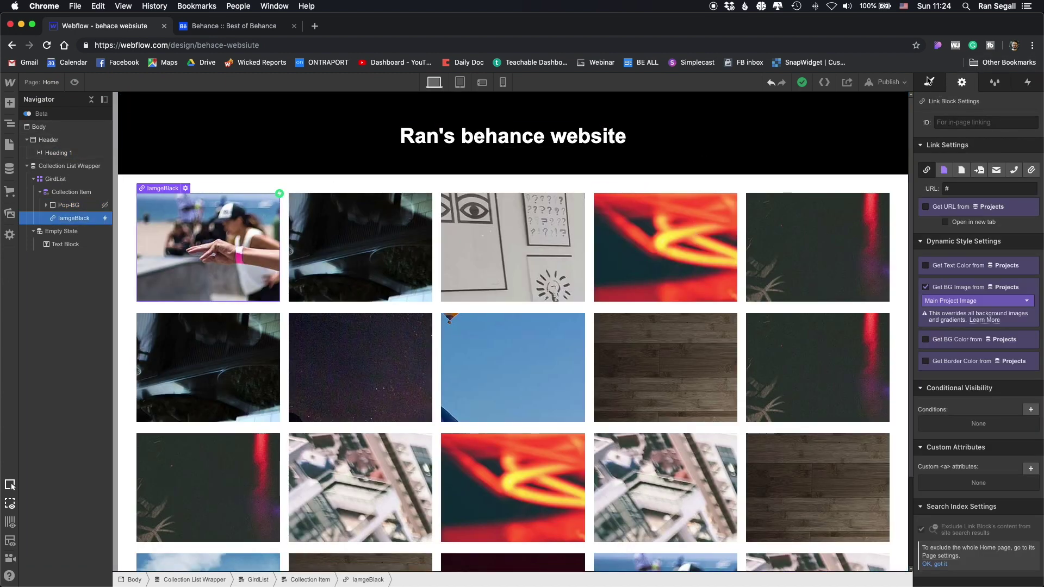
click(929, 81)
scroll(956, 446, down, 10)
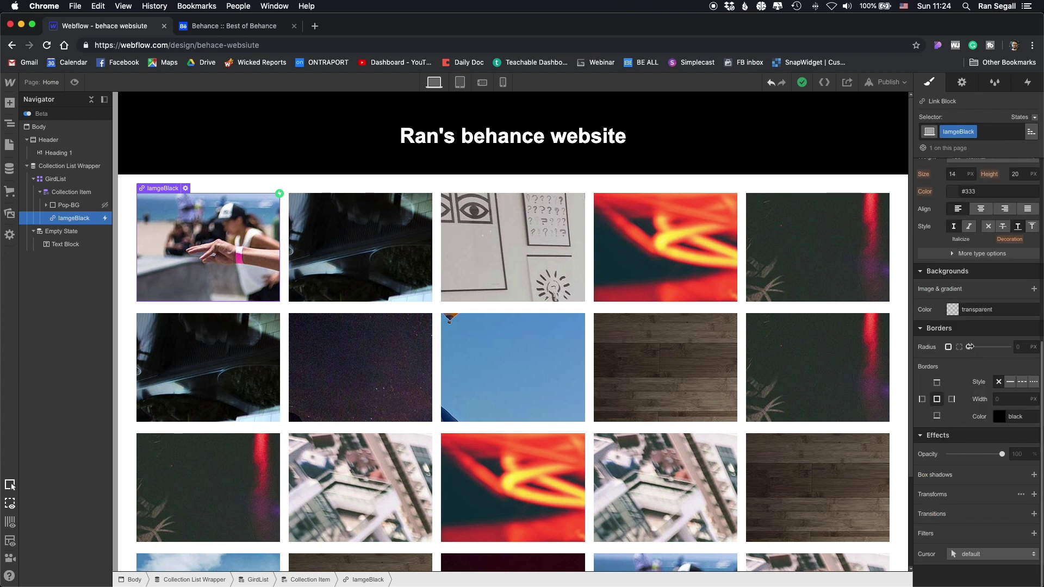
drag(970, 347, 973, 347)
click(414, 272)
click(961, 82)
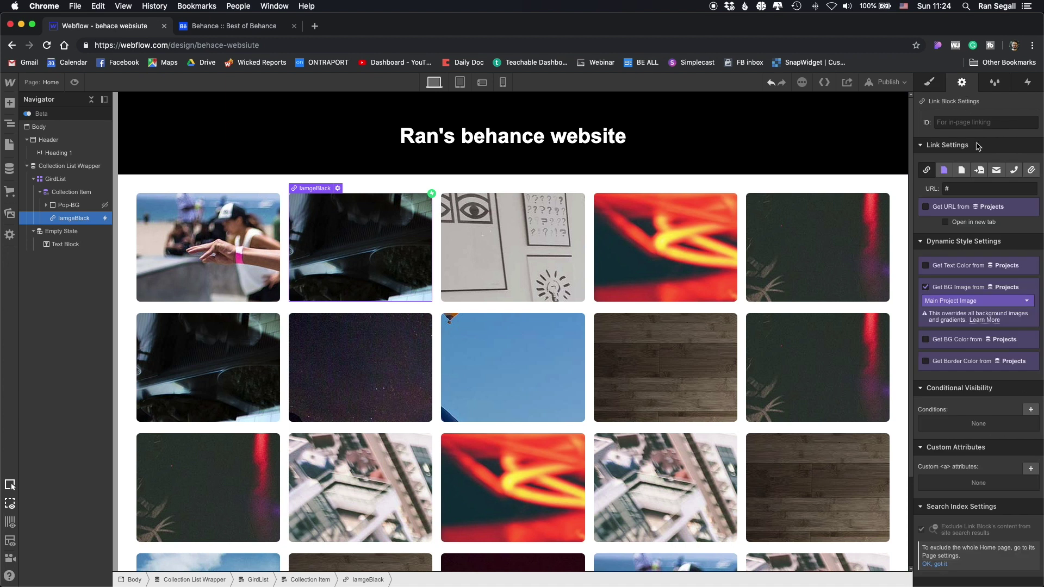
Step: Edit the GirdList grid to set 39 px column gaps and 55 px row gaps
click(55, 179)
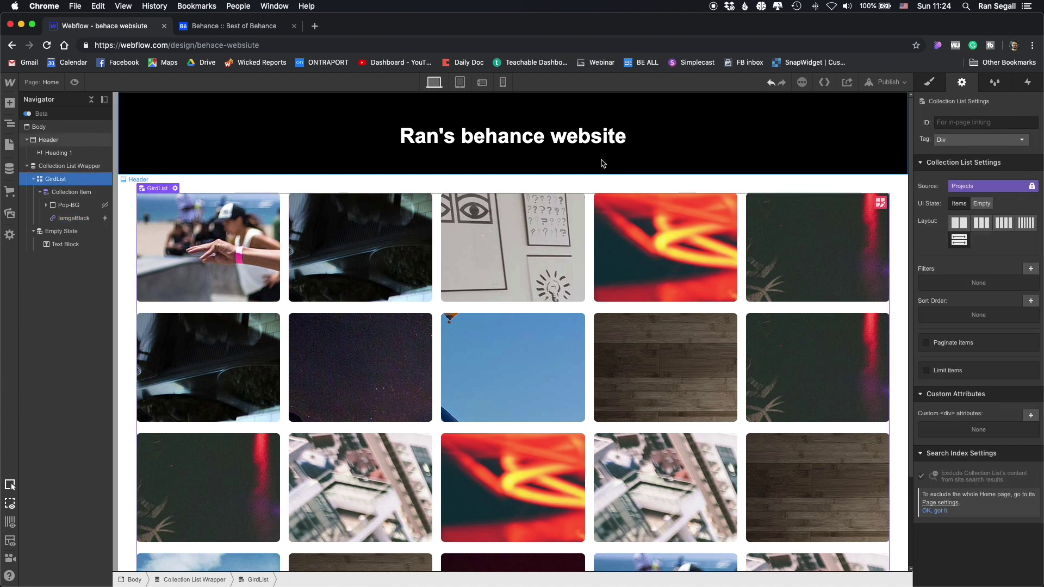
double_click(768, 258)
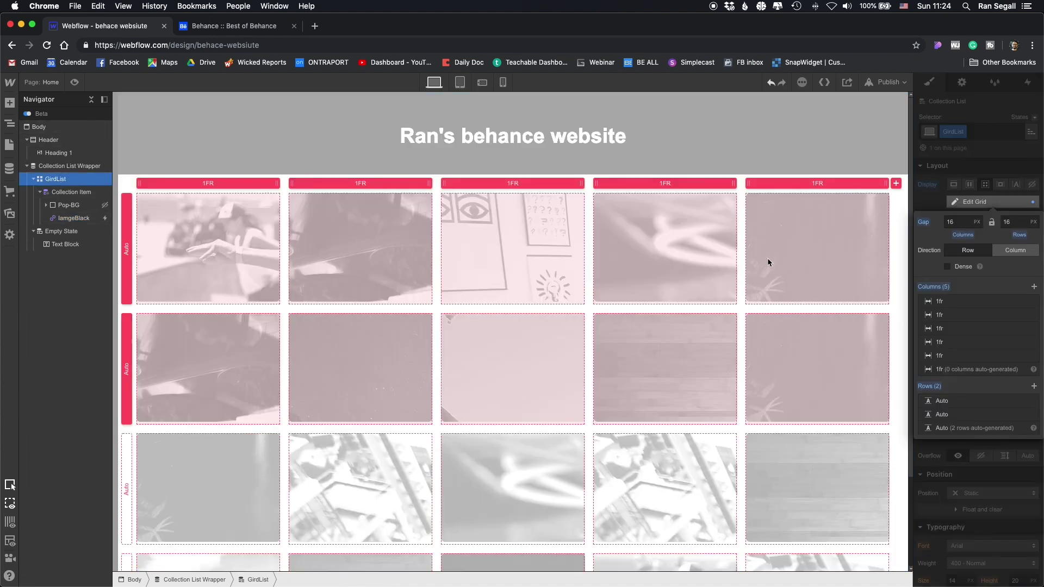
mouse_move(743, 298)
mouse_down()
mouse_move(789, 297)
mouse_move(749, 296)
mouse_up()
mouse_move(722, 308)
mouse_down()
mouse_move(722, 342)
mouse_move(722, 326)
mouse_up()
click(557, 559)
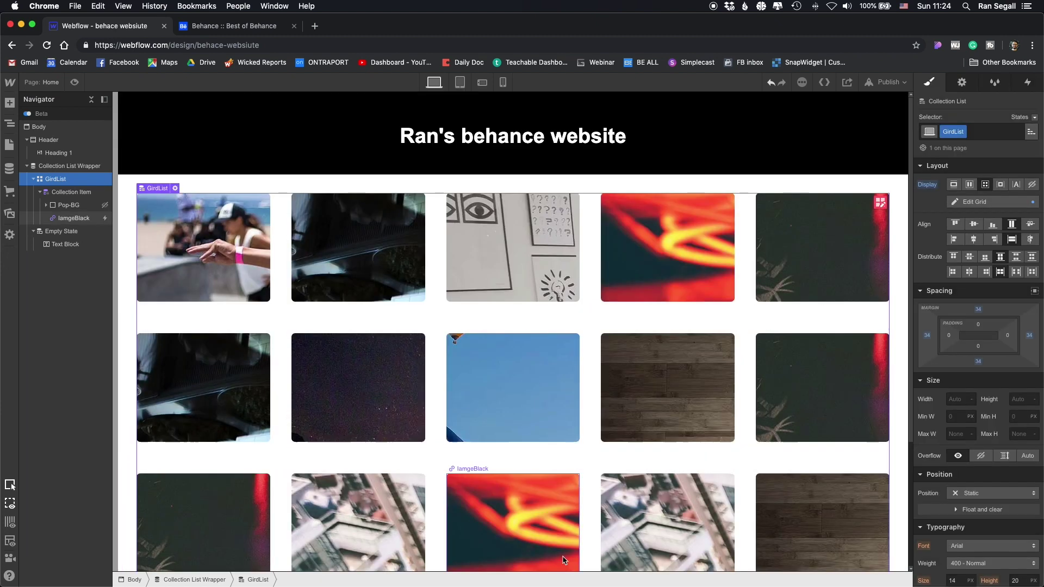
Step: After checking the Behance gallery, preview the site and open the third image's Asperiores popup
click(246, 26)
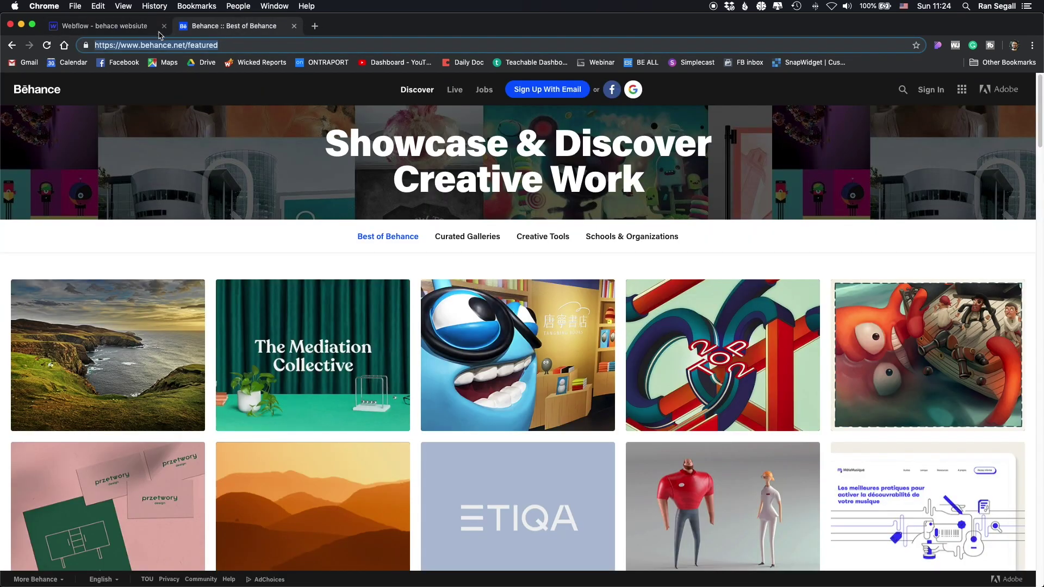
click(128, 26)
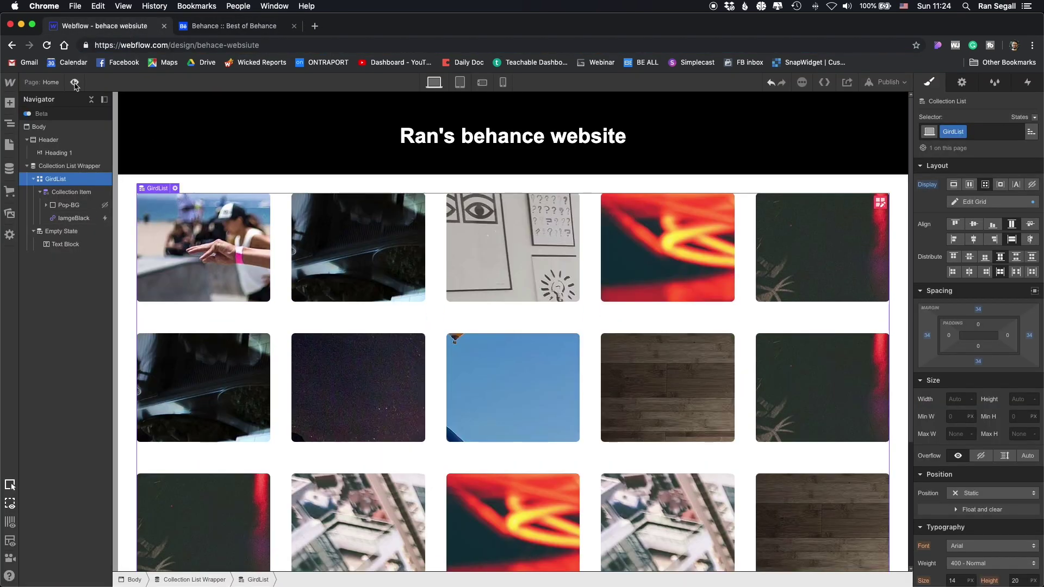
click(74, 82)
click(502, 265)
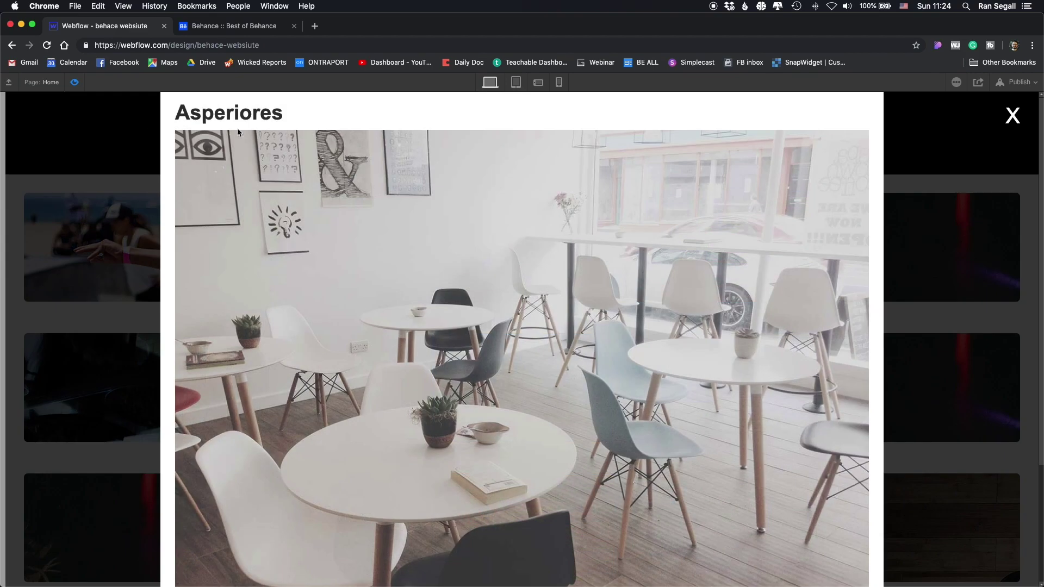